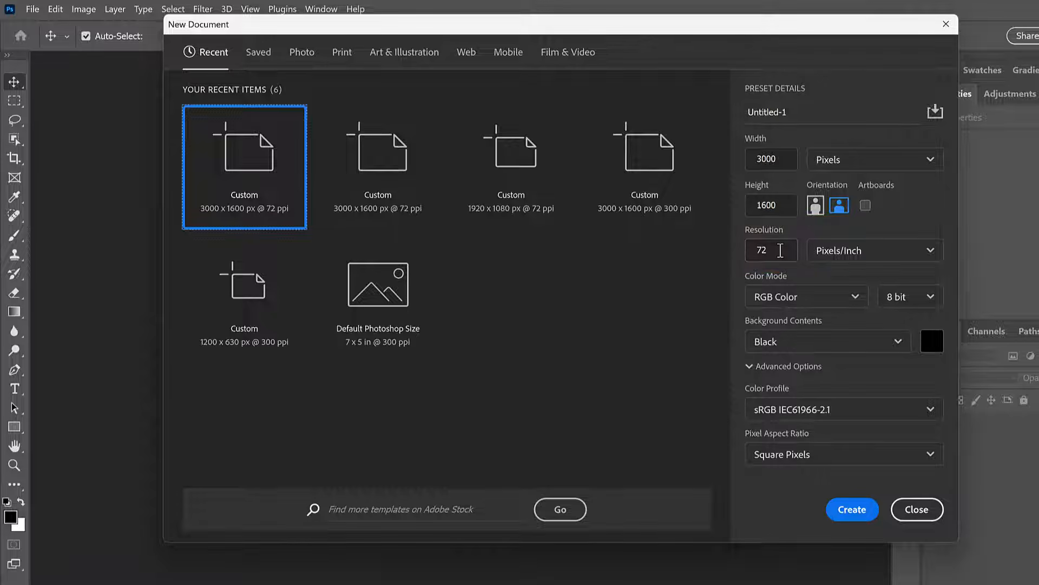
Step: Create a 3000 x 1600 pixel RGB document at 72 pixels/inch with black background contents
click(812, 345)
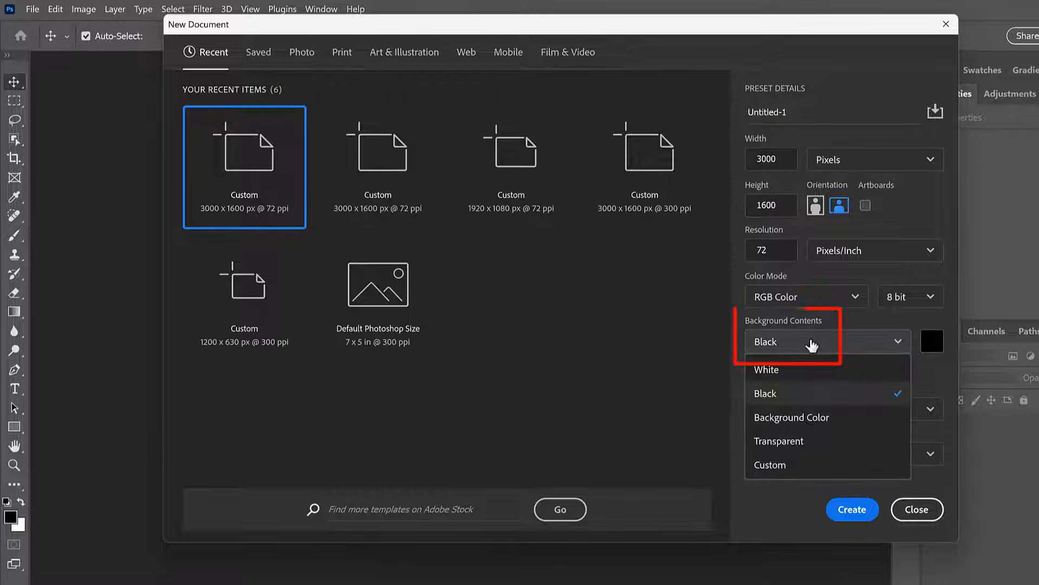
click(812, 393)
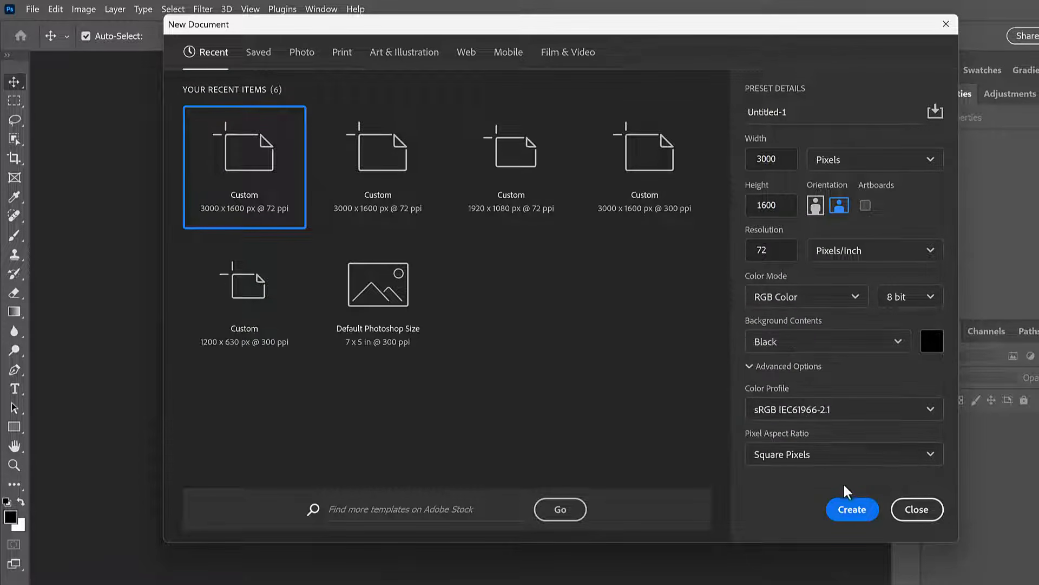
click(851, 509)
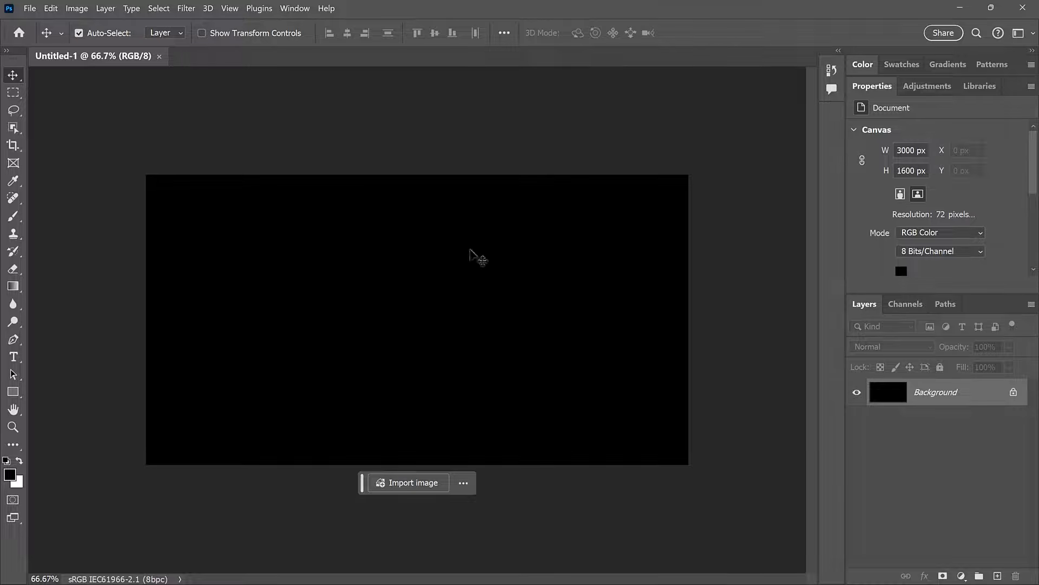
Step: Fit the canvas on screen and hide the Contextual Task Bar
click(232, 9)
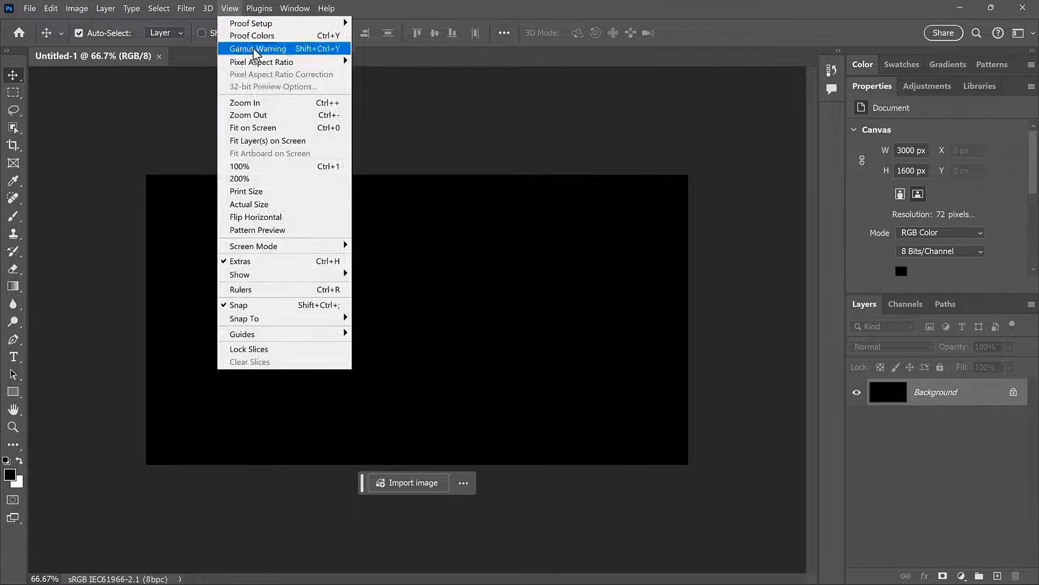
click(287, 130)
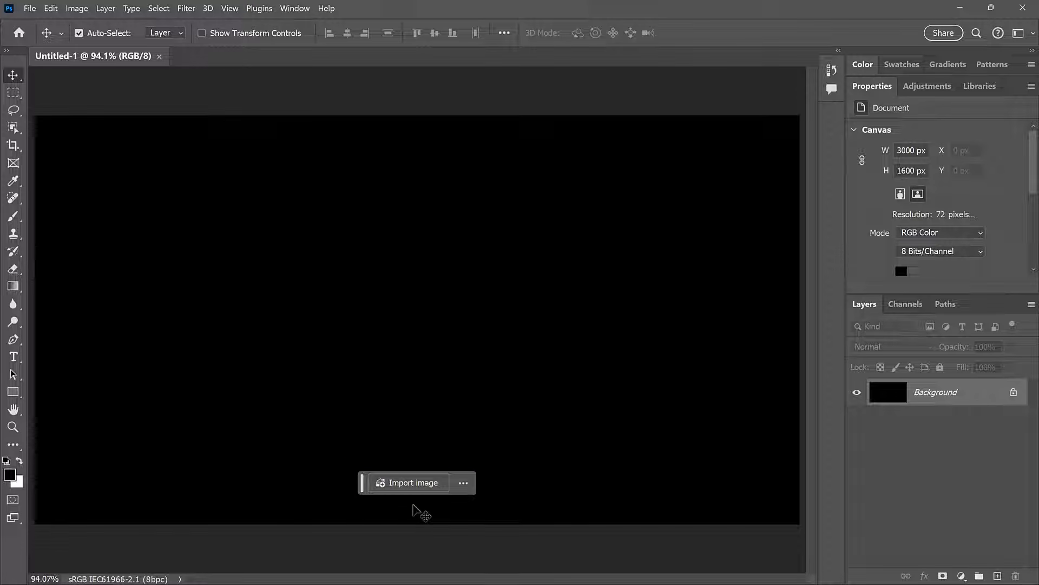
click(468, 487)
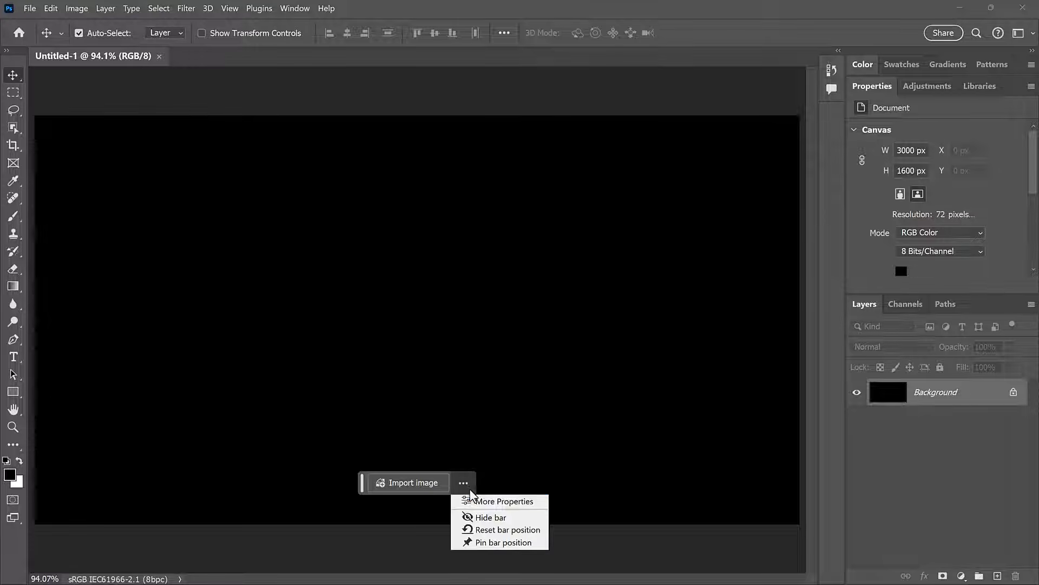
click(516, 522)
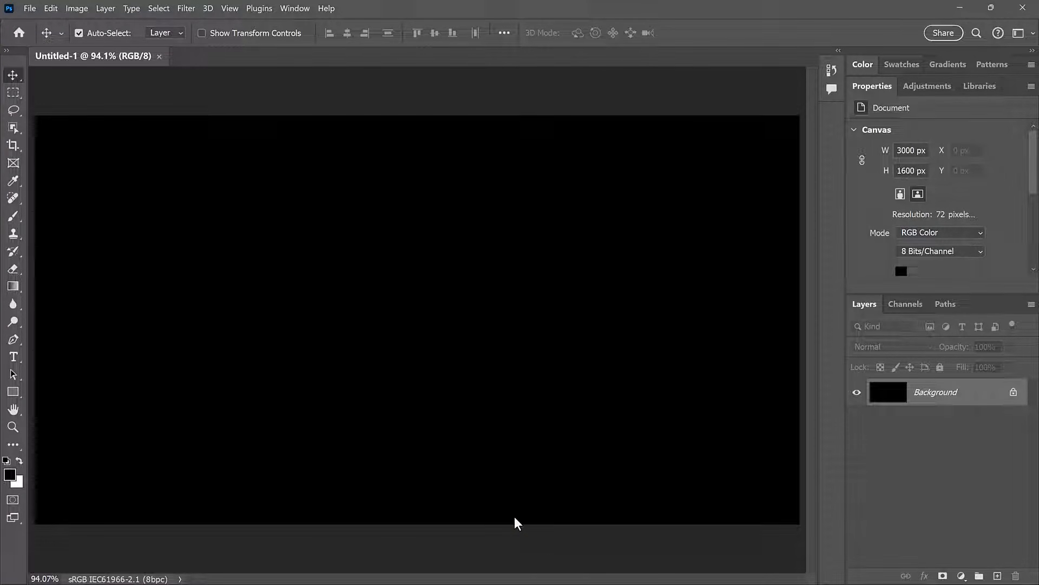
click(296, 9)
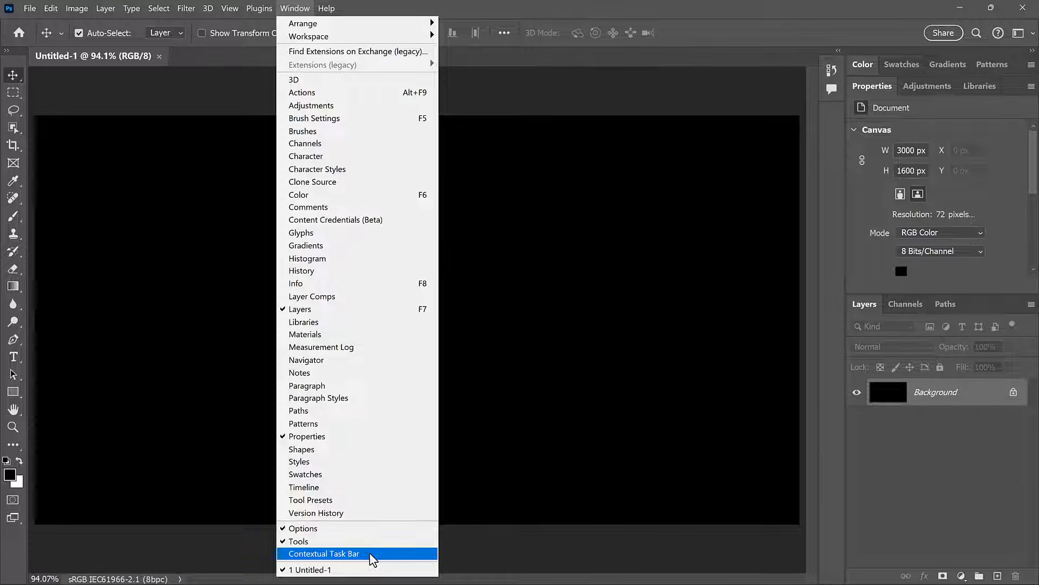
click(468, 545)
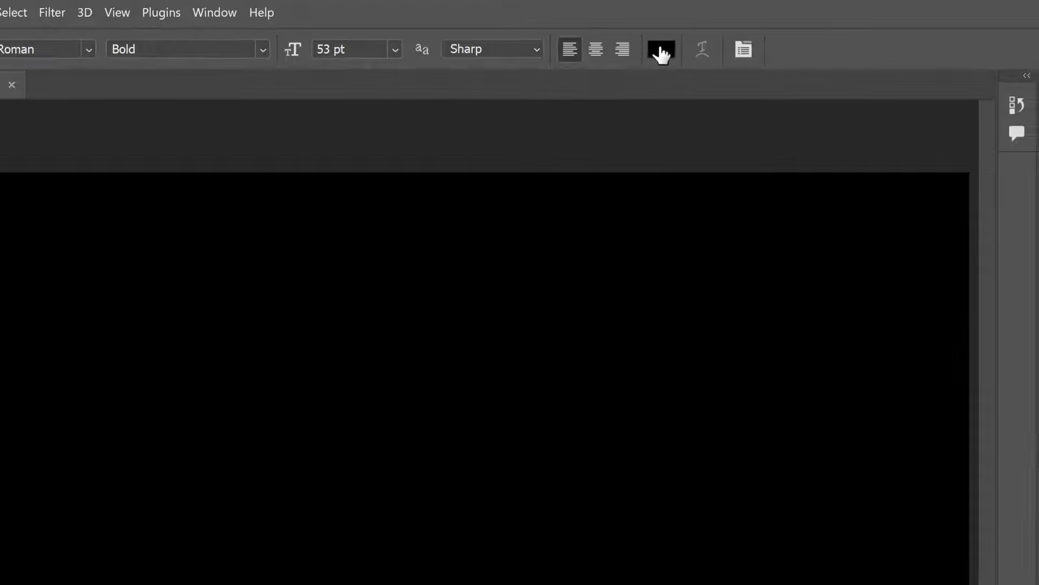
Step: Set the type color to white (ffffff) and add the text GOLD to the canvas in Times New Roman Bold, 53 pt
click(662, 51)
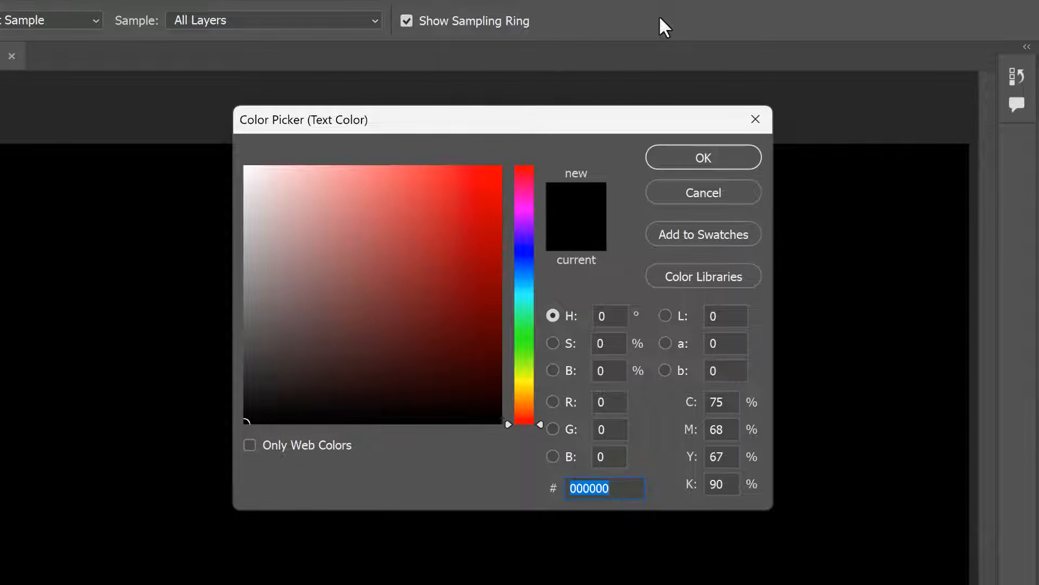
drag(248, 168, 244, 165)
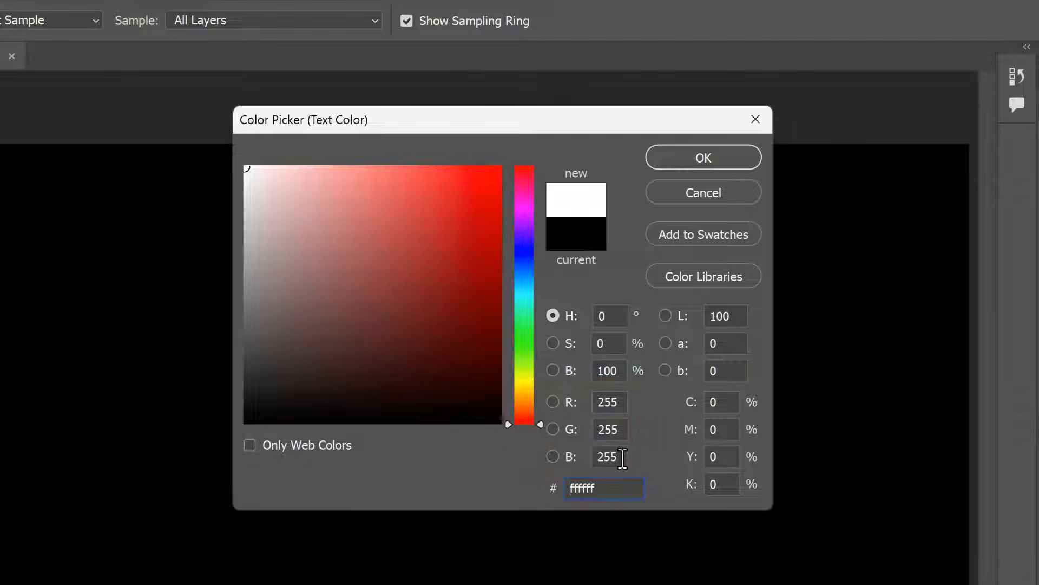
click(726, 158)
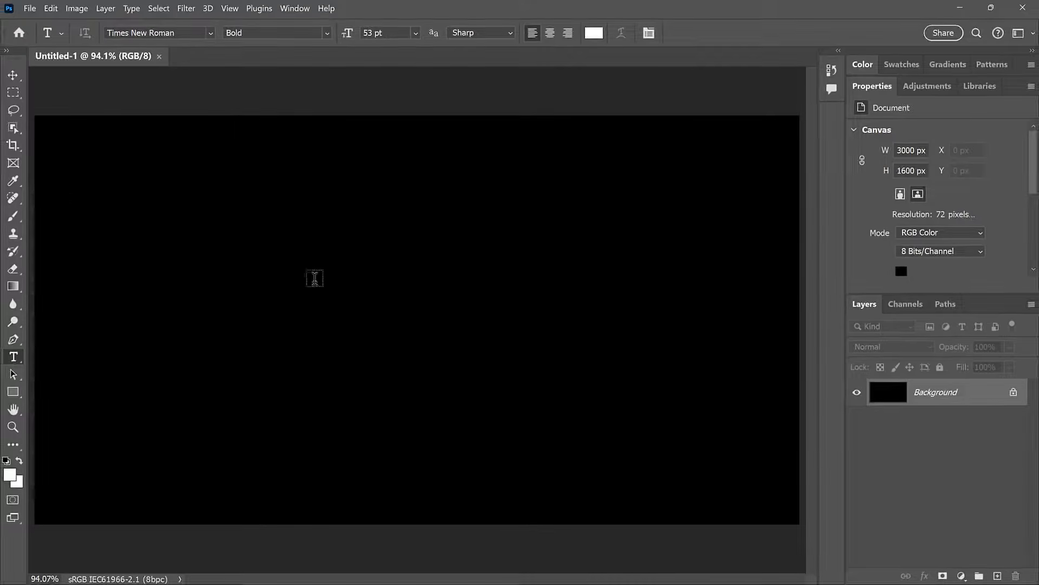
click(291, 289)
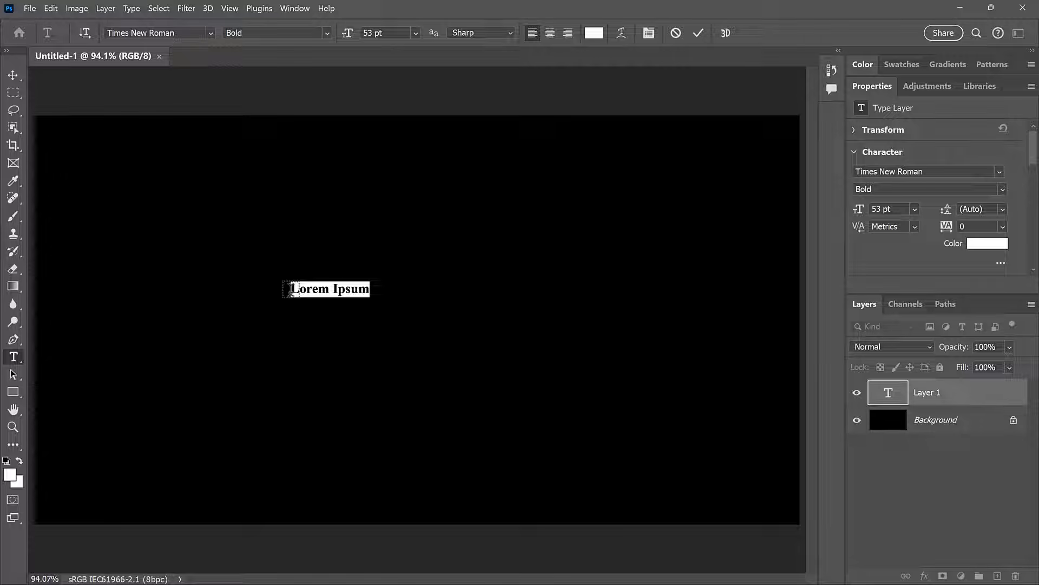
text(GOLD)
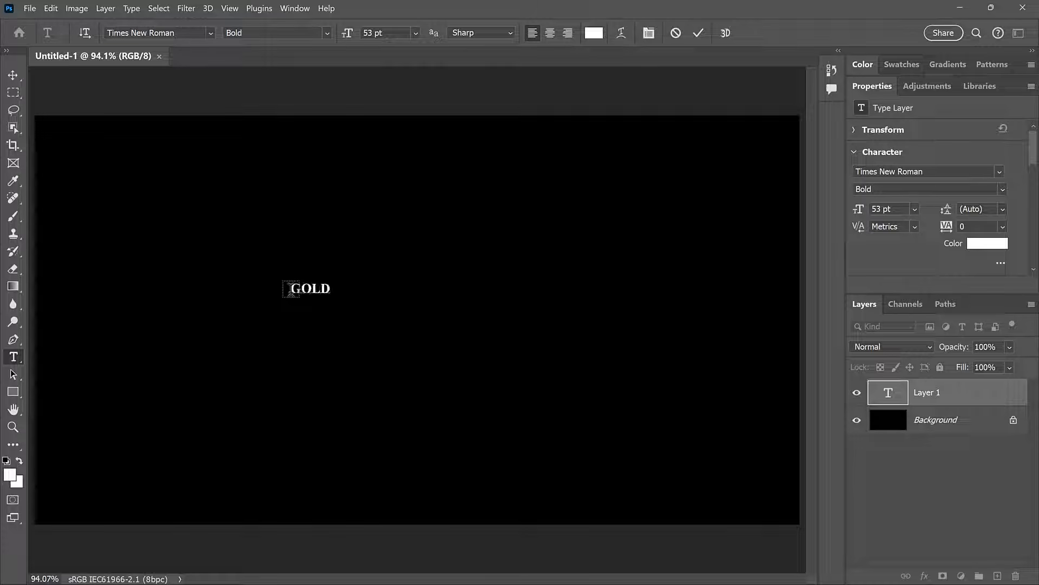
click(699, 33)
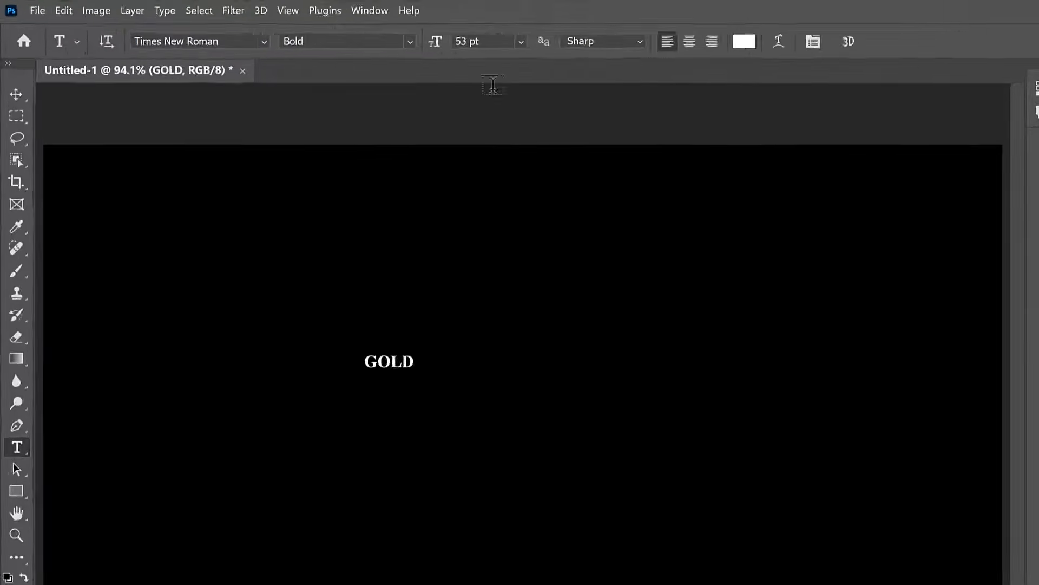
Step: Free-transform the GOLD text proportionally to about 2655 px wide and center it on the canvas
click(79, 13)
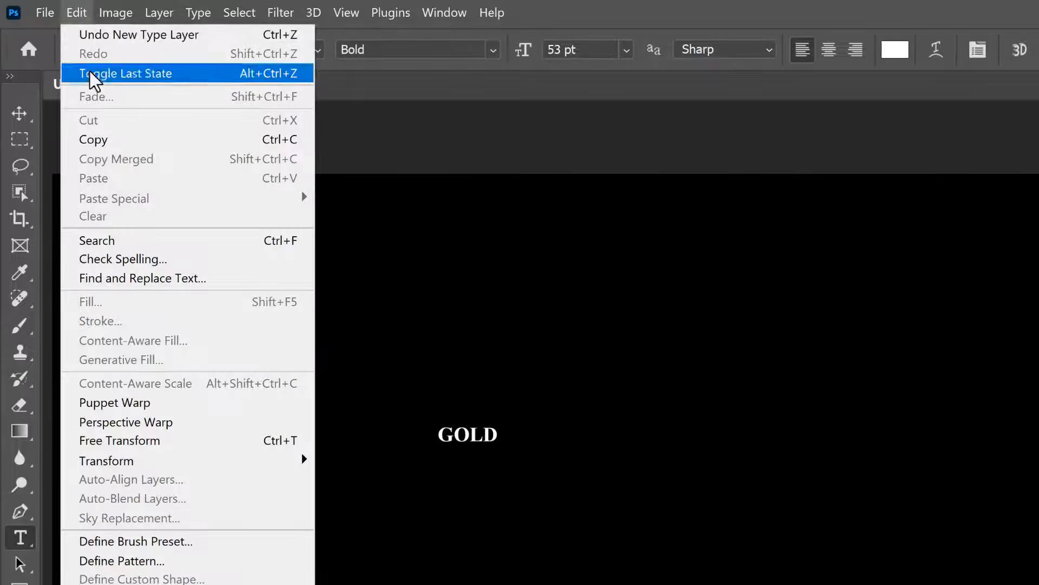
click(183, 449)
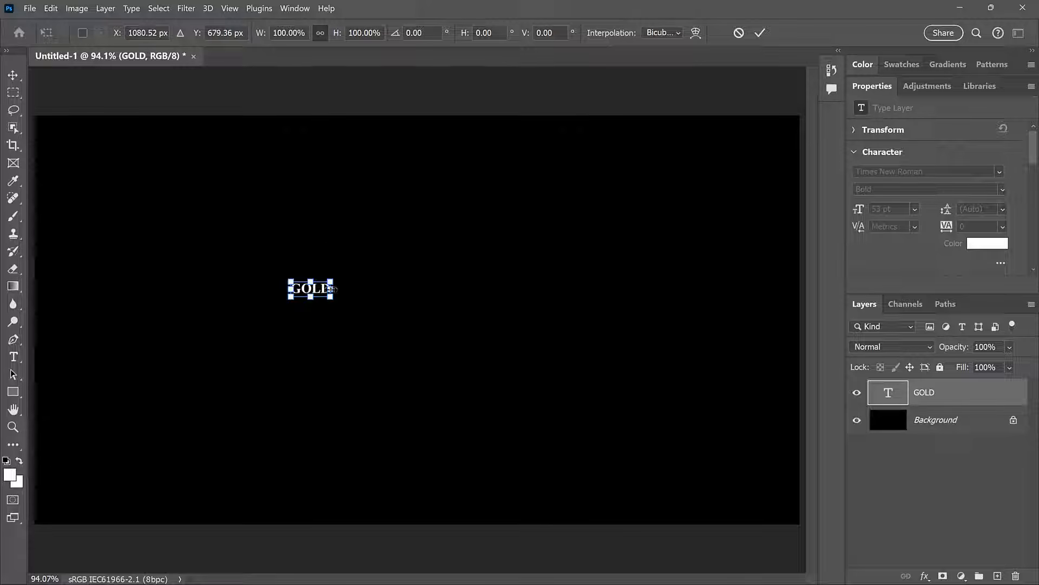
drag(332, 289, 694, 289)
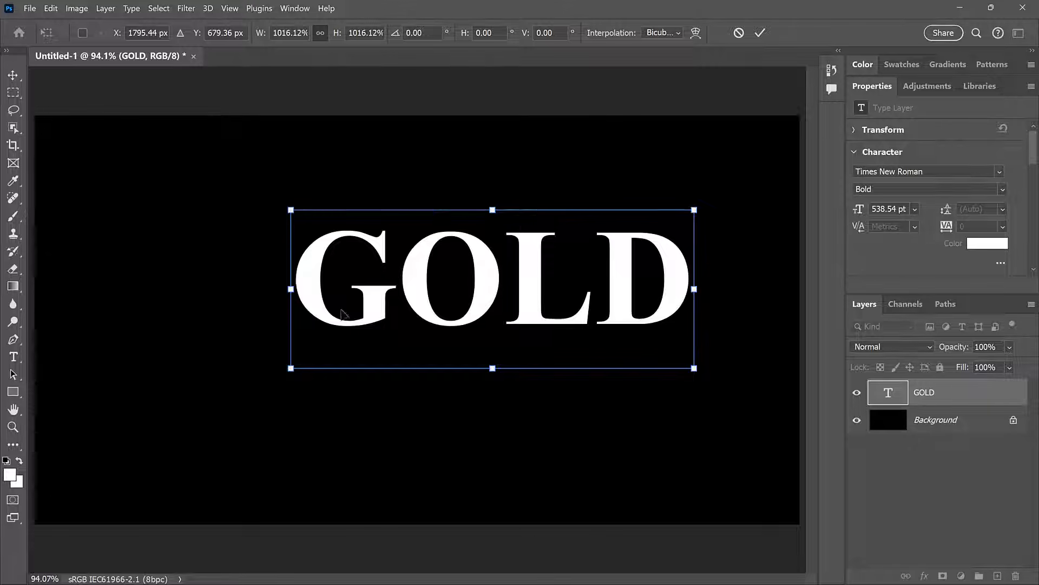
drag(291, 289, 102, 289)
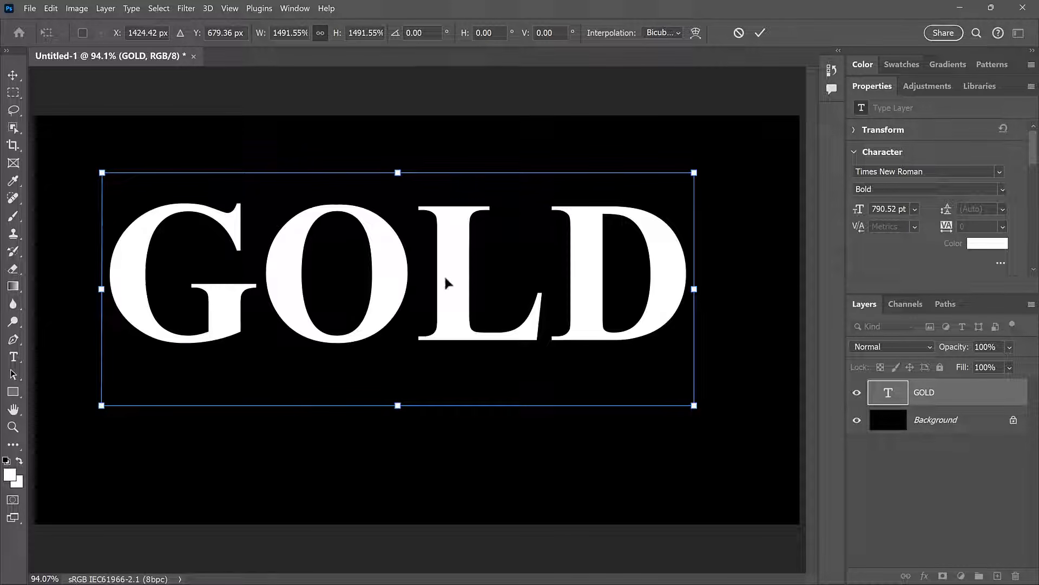
drag(450, 272, 467, 298)
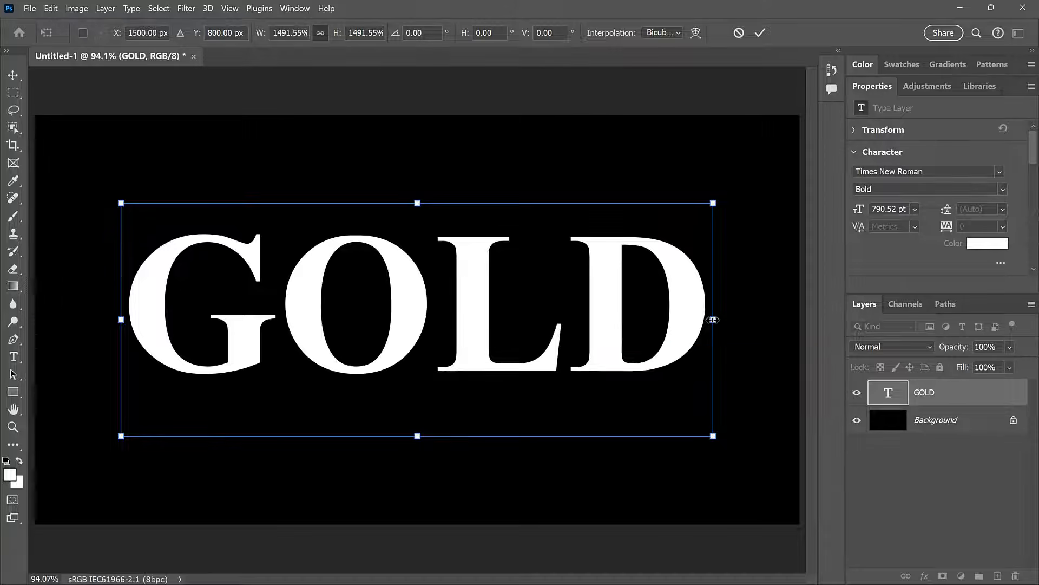
drag(713, 319, 755, 320)
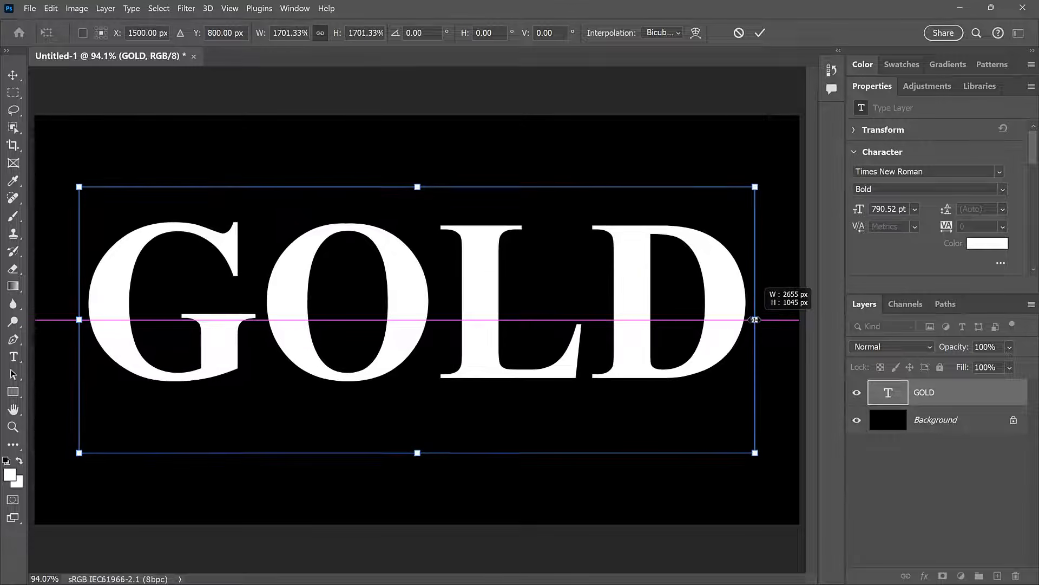
click(763, 37)
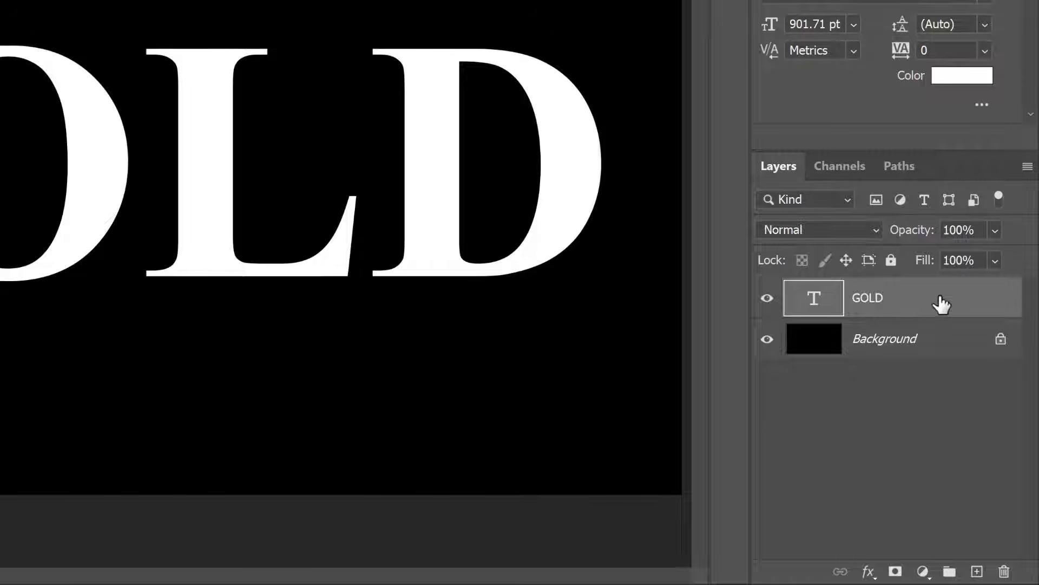
Step: Duplicate the GOLD text layer and add a Gradient Overlay effect to the copy
drag(979, 302, 977, 573)
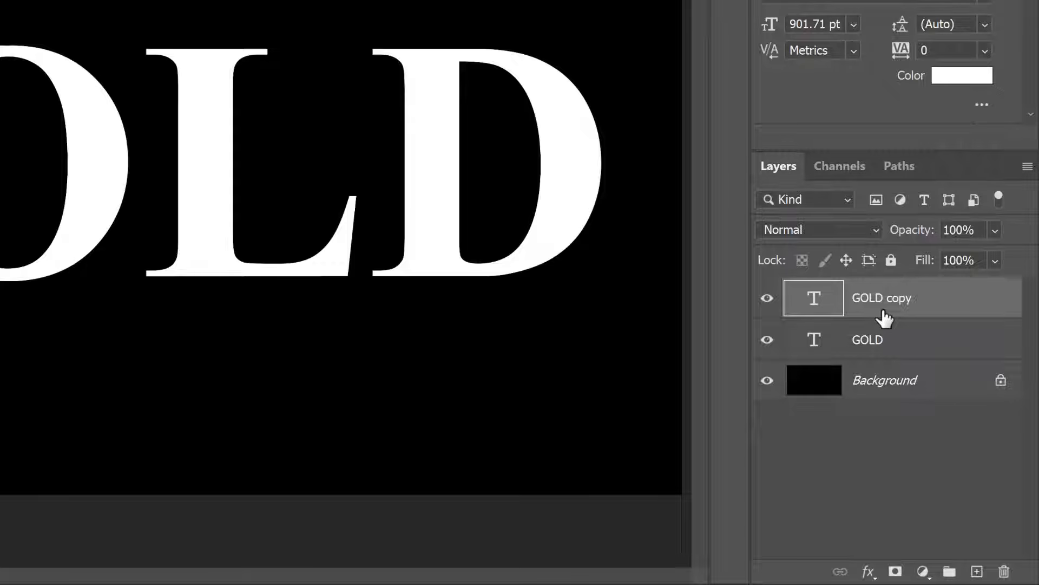
click(868, 572)
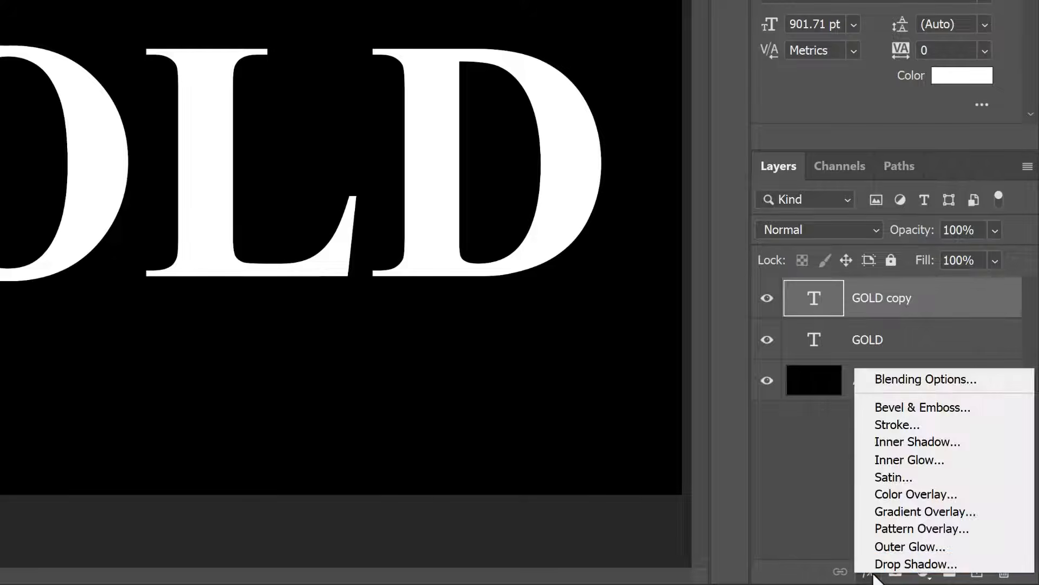
click(987, 510)
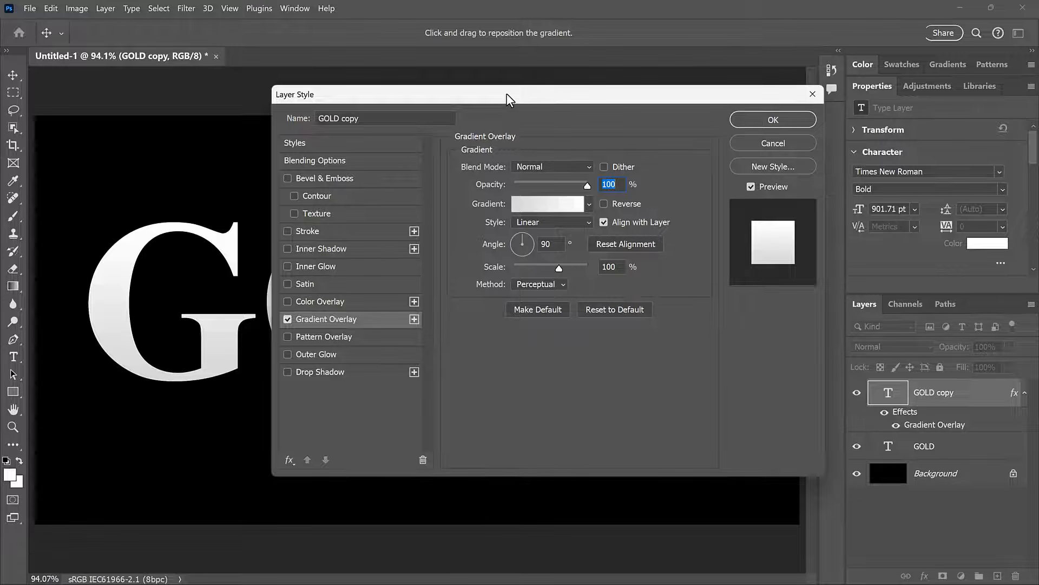
drag(506, 93, 826, 101)
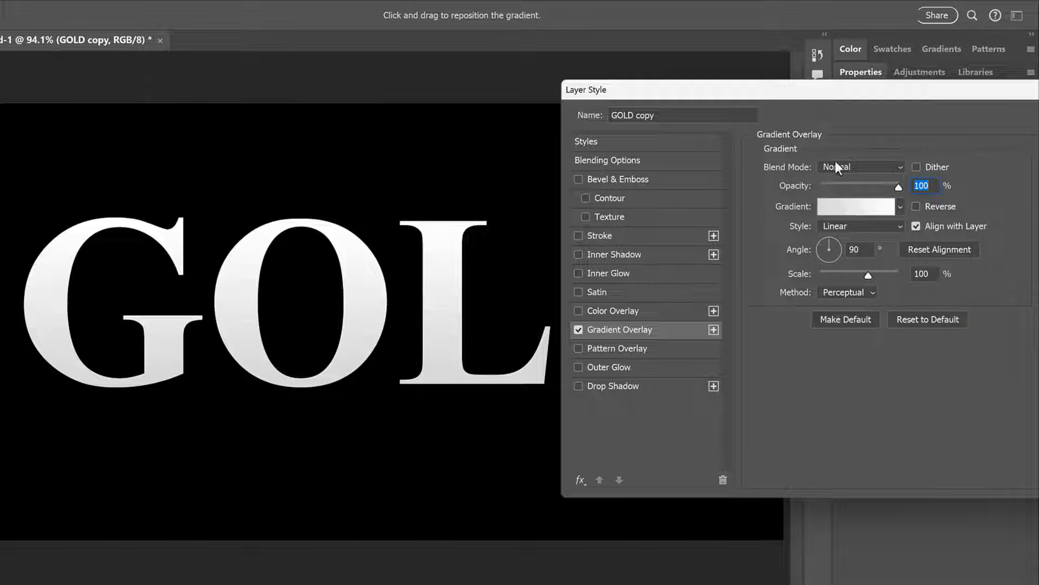
Step: Set the starting color stop of the overlay gradient, at location 0, to RGB 246, 238, 173
click(861, 206)
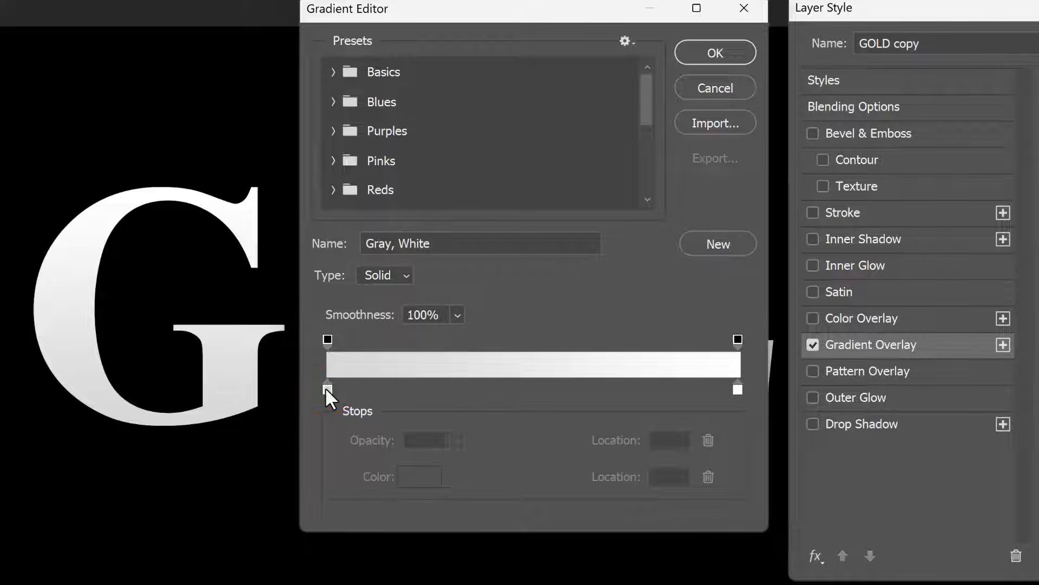
double_click(327, 389)
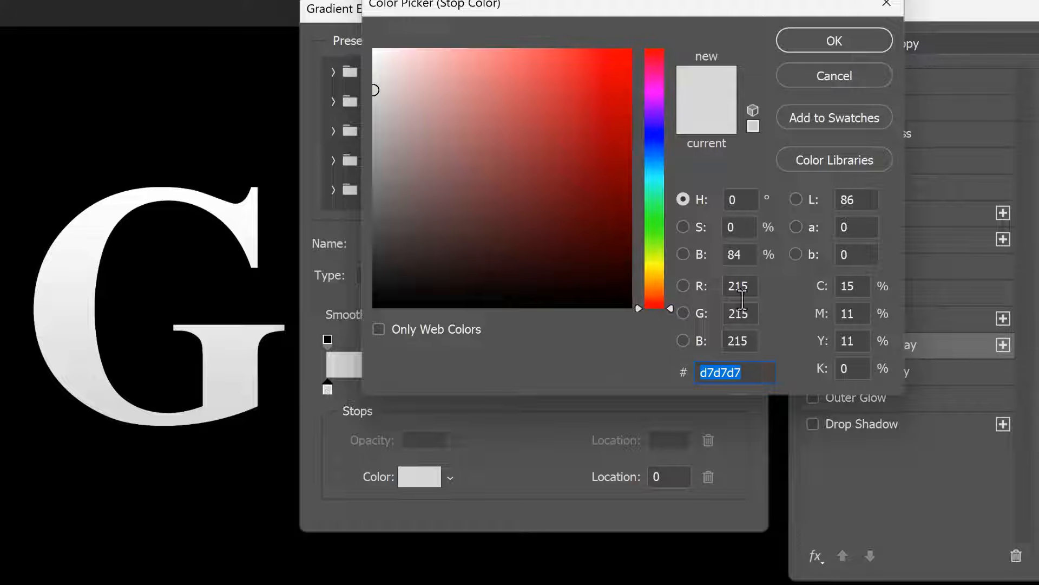
click(753, 285)
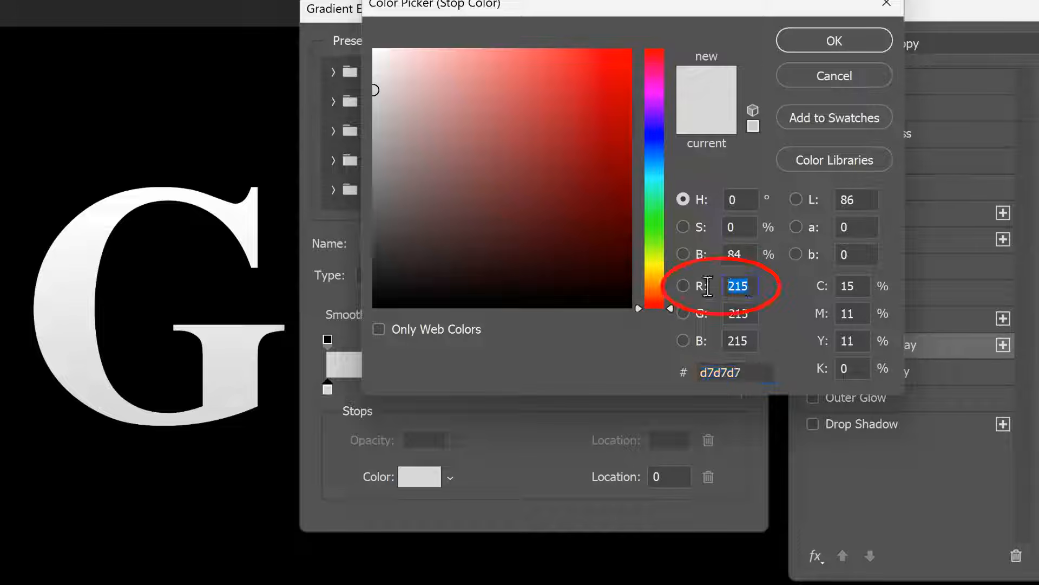
text(246)
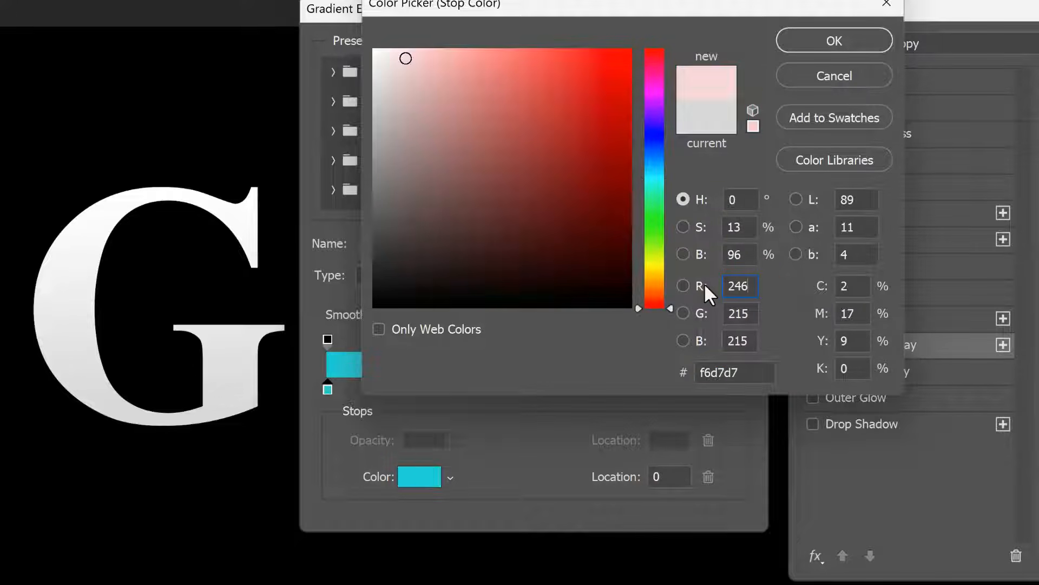
click(749, 308)
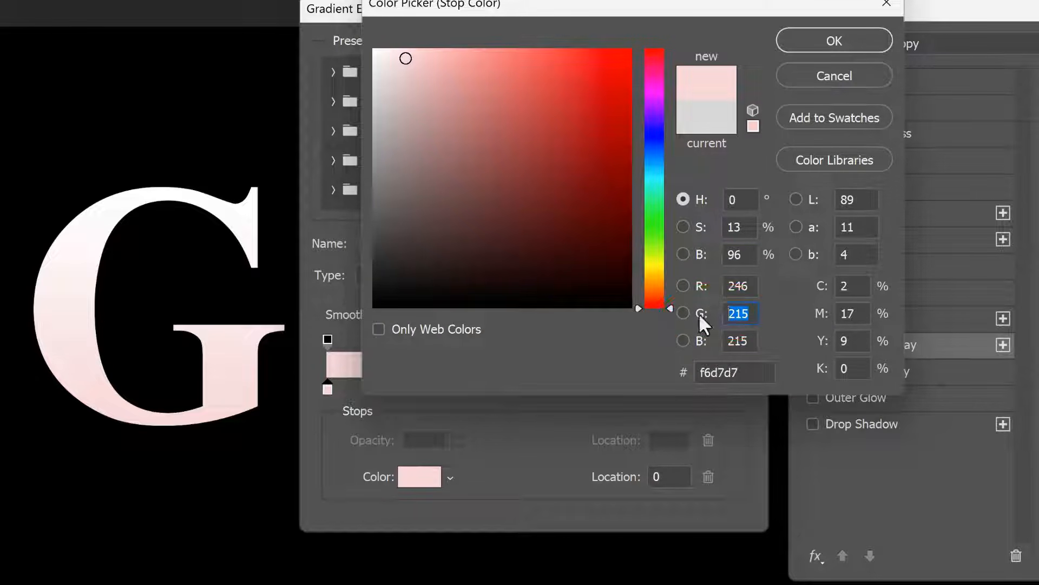
text(238)
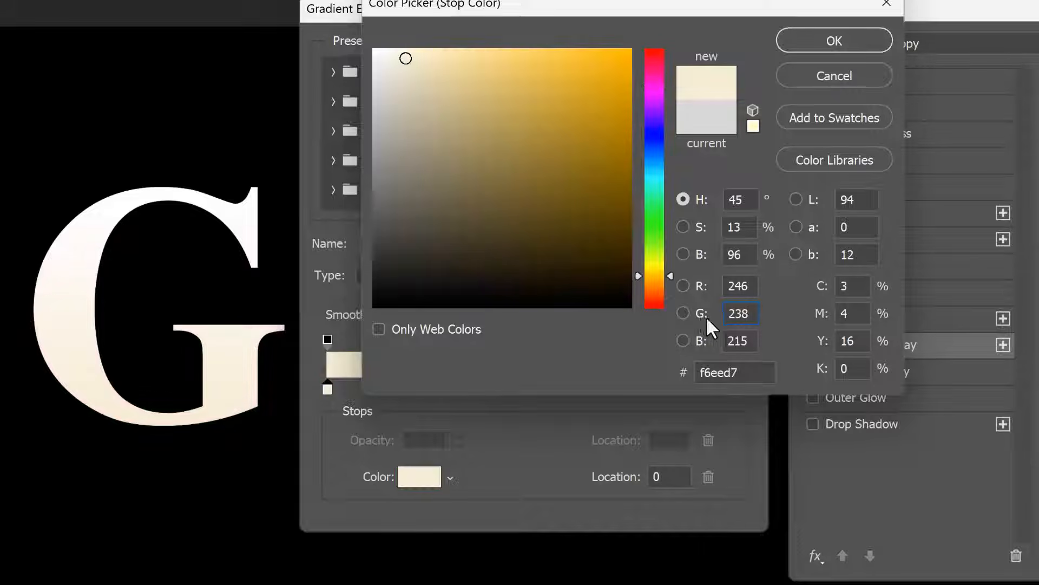
key(Tab)
text(173)
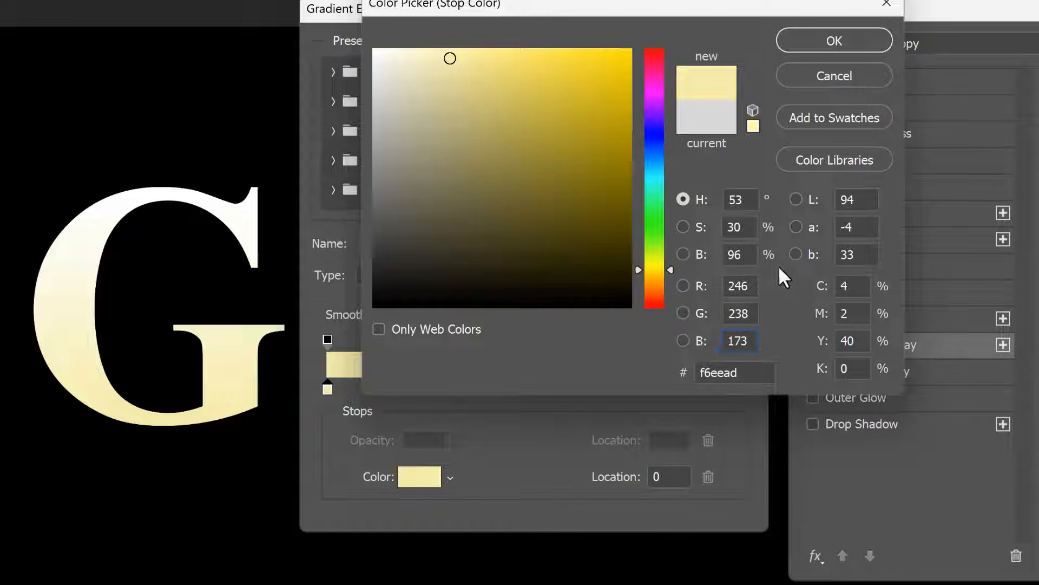
click(859, 38)
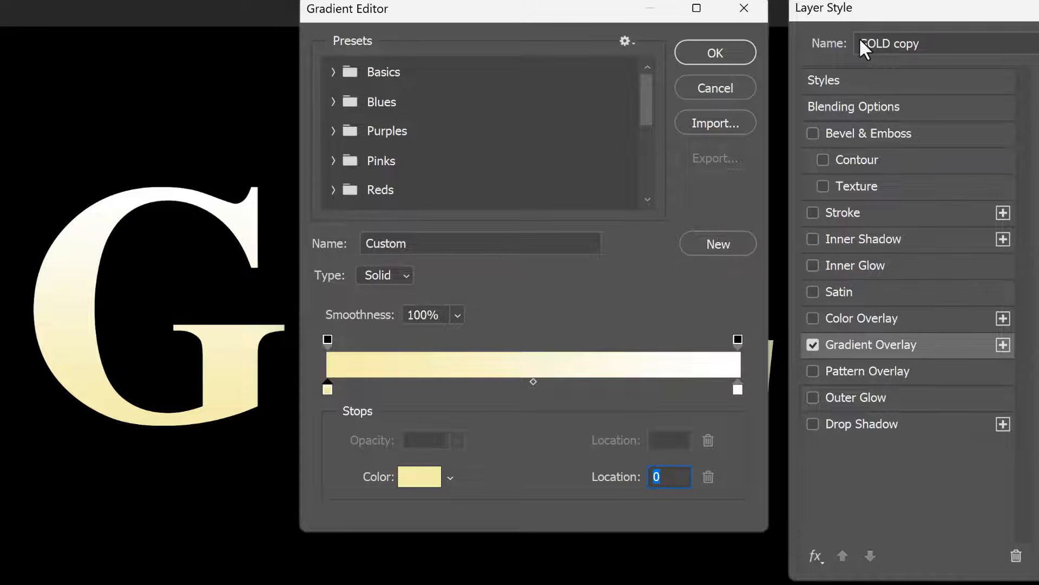
Step: Set the ending color stop of the overlay gradient, at location 100, to RGB 193, 172, 81
click(738, 388)
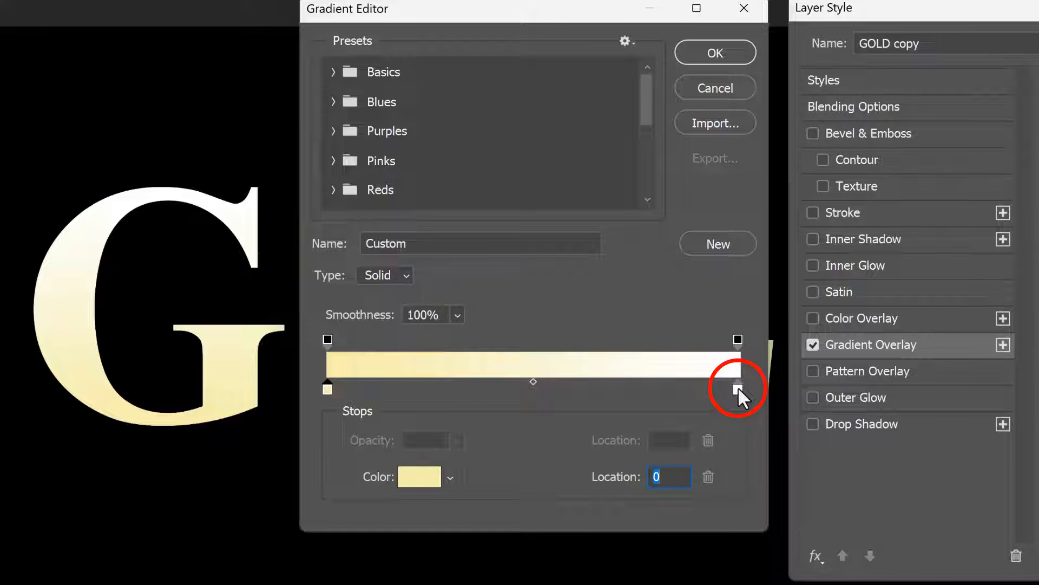
double_click(738, 386)
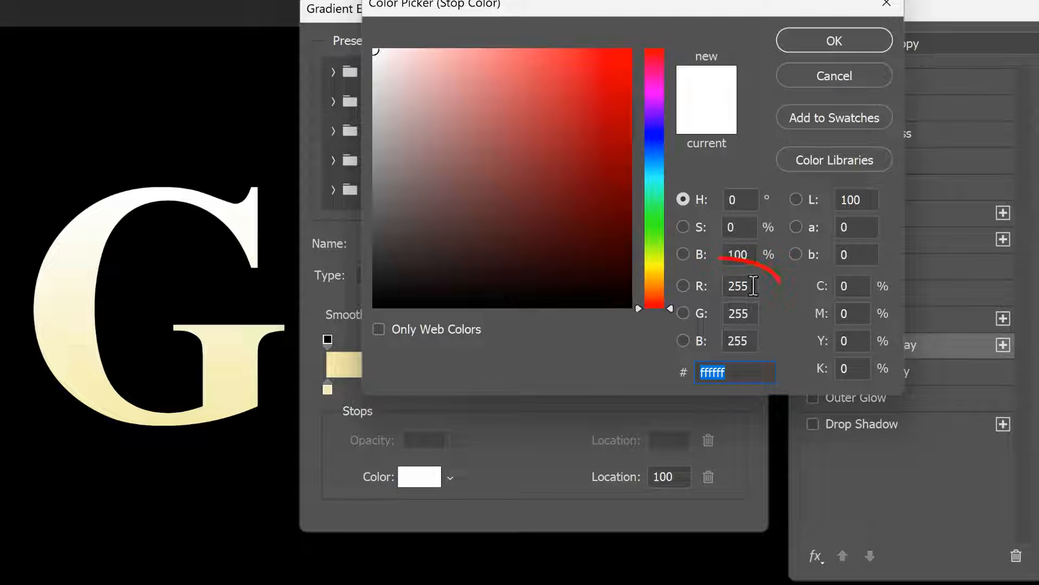
click(735, 286)
text(193)
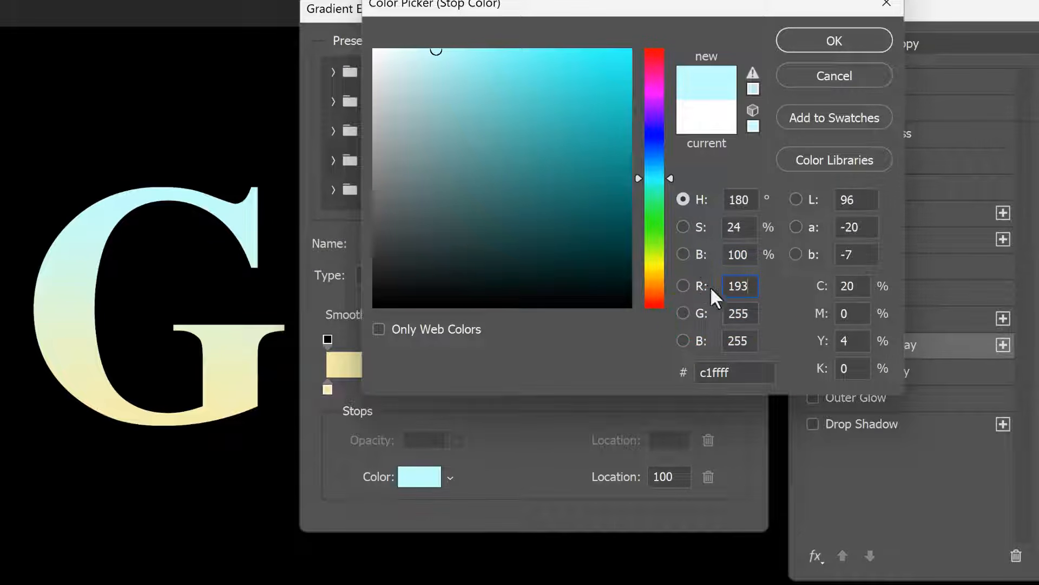
key(Tab)
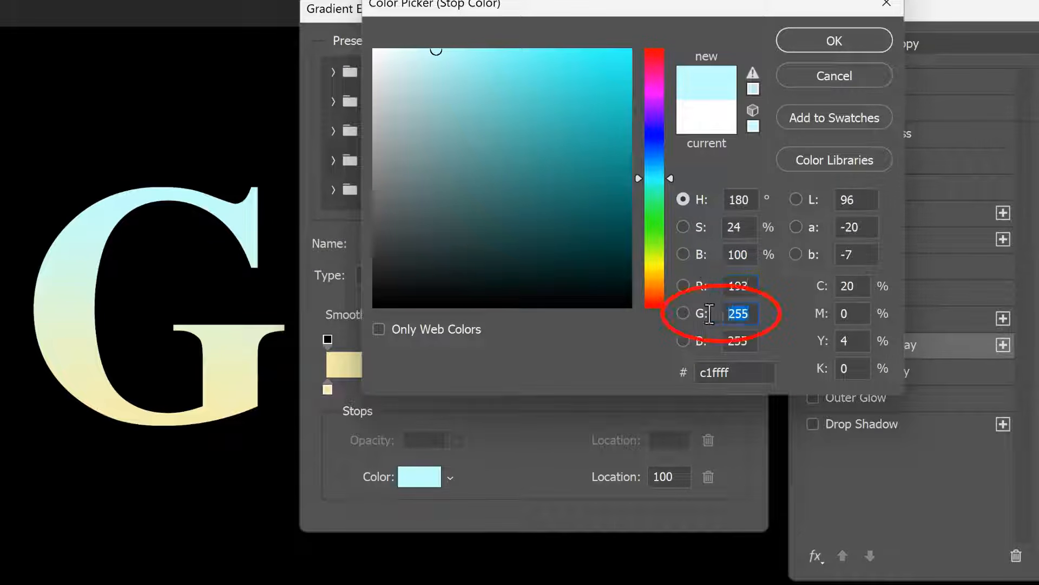
text(172)
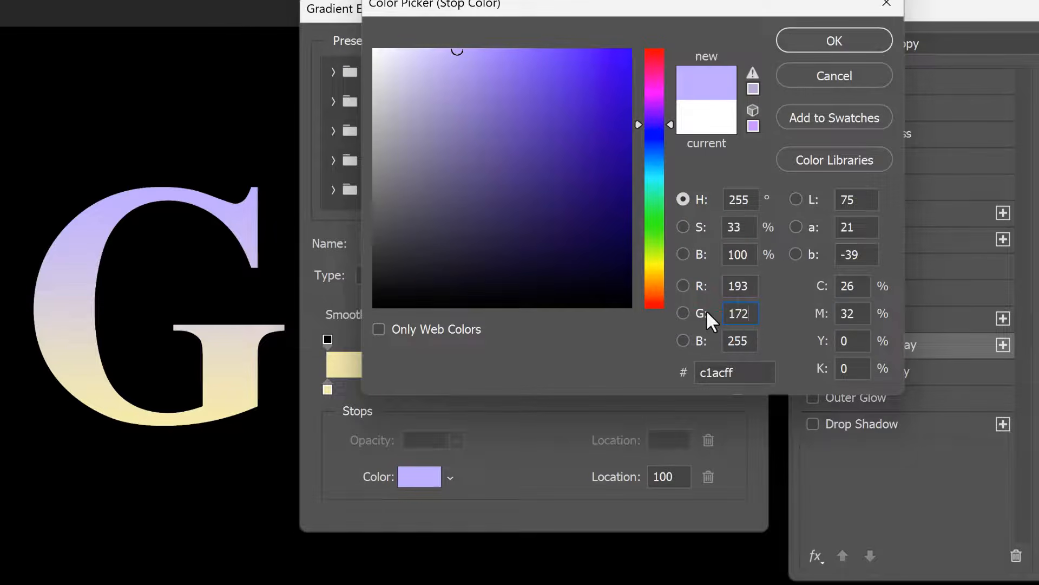
key(Tab)
text(81)
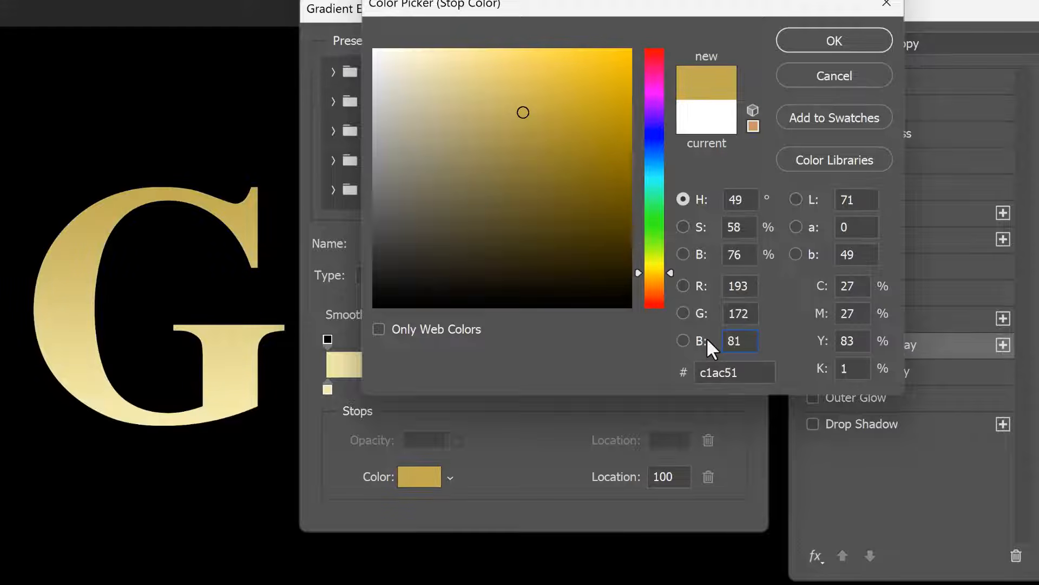
click(858, 39)
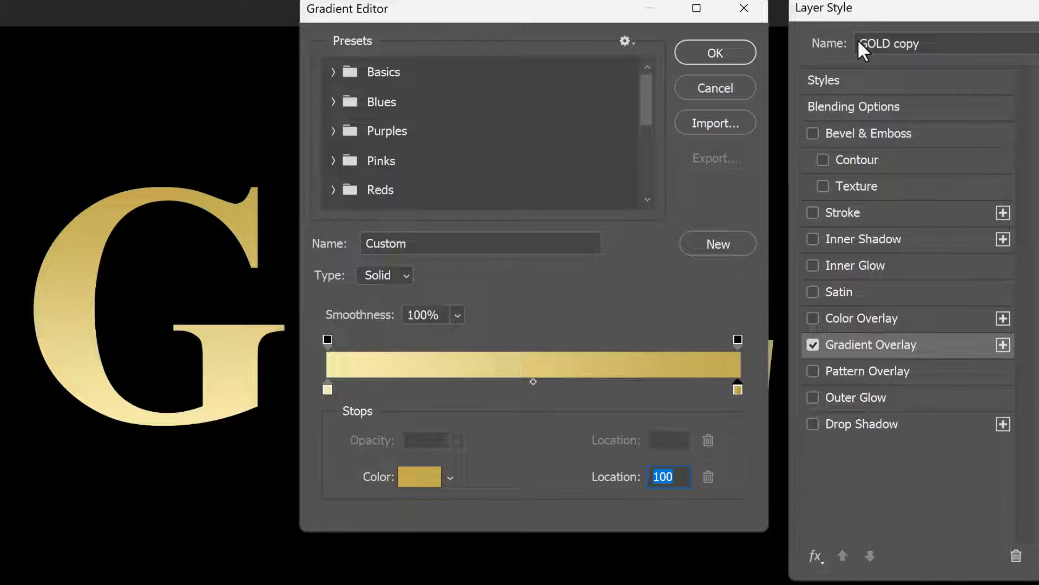
Step: Save the gradient as a new preset named Gold, accept it, and set the Gradient Overlay style to Reflected
drag(425, 243, 338, 243)
text(Gold)
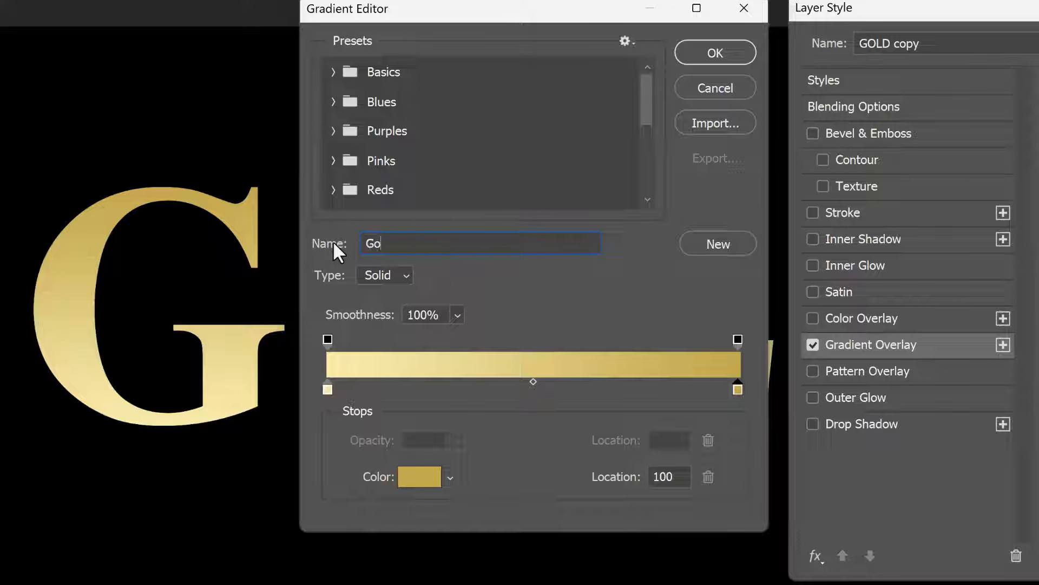
click(740, 242)
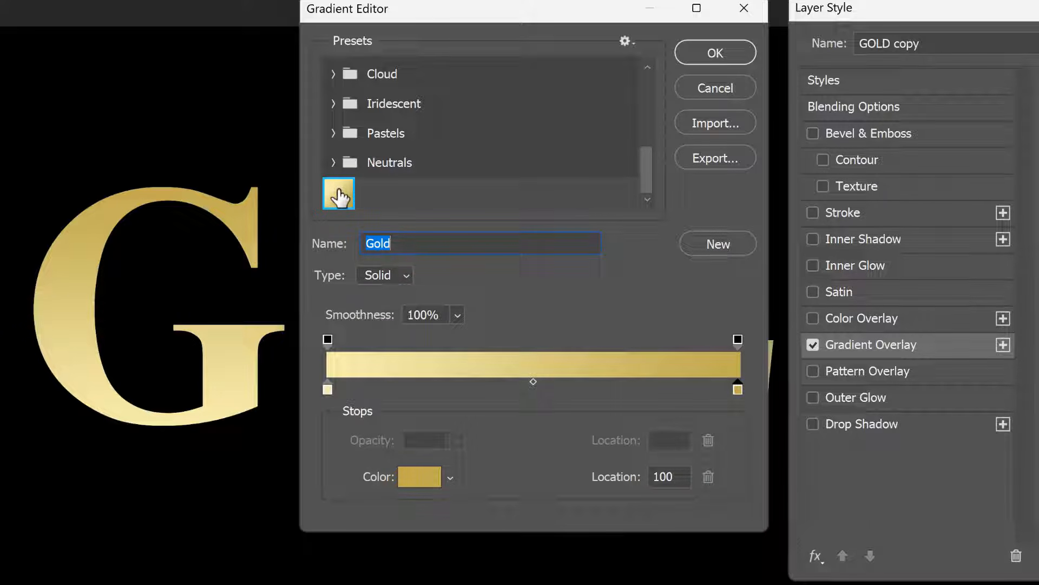
click(731, 52)
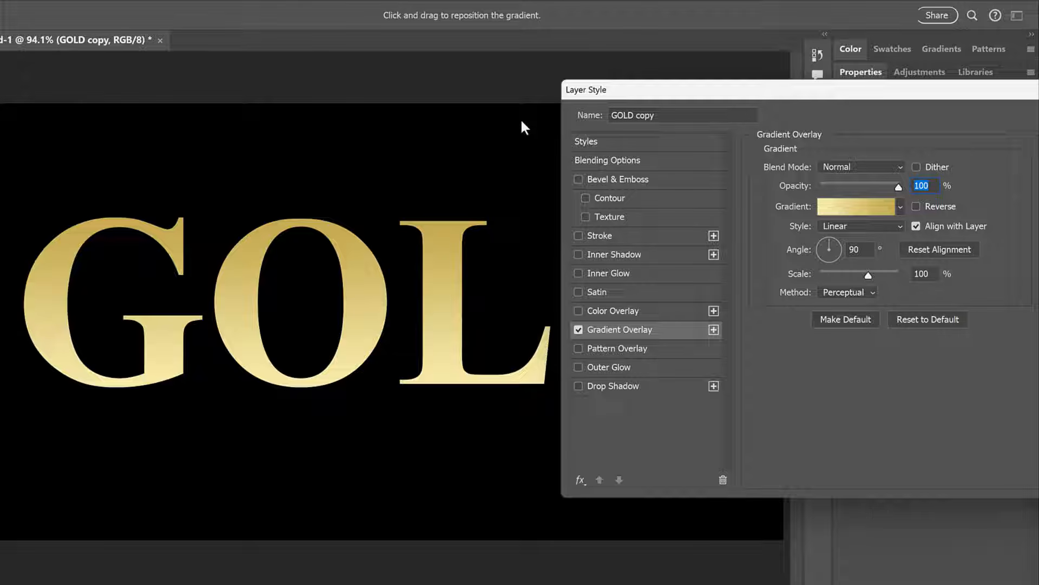
click(886, 222)
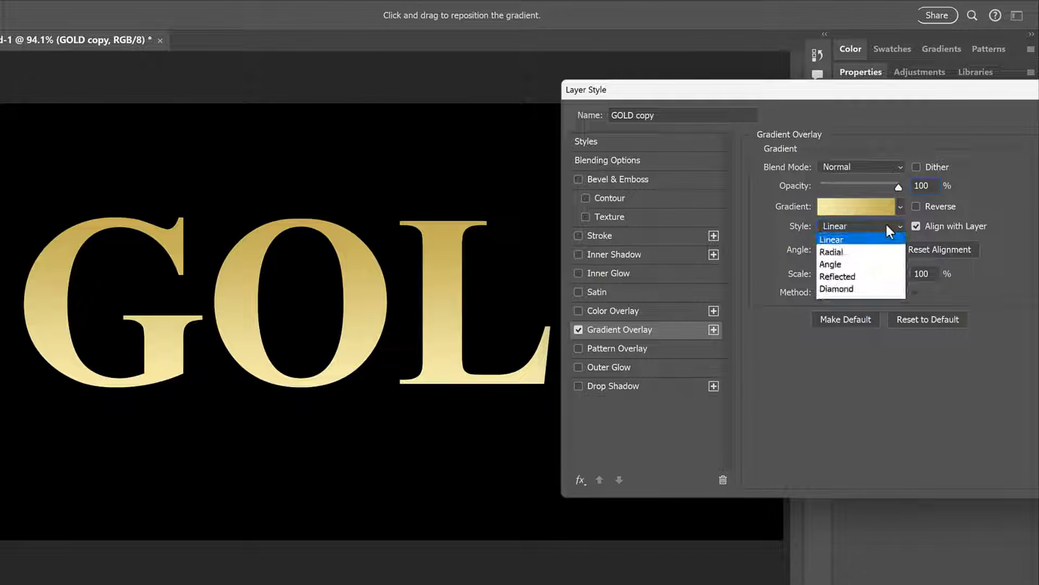
click(864, 275)
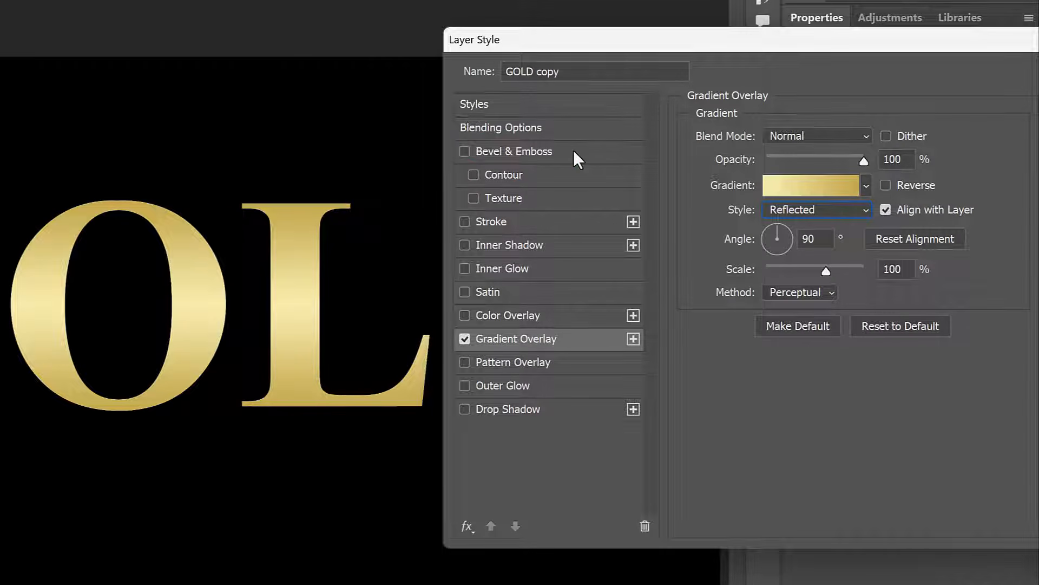
Step: Add Bevel & Emboss to the GOLD copy with the Chisel Hard technique and the three-peaked gloss contour
click(575, 152)
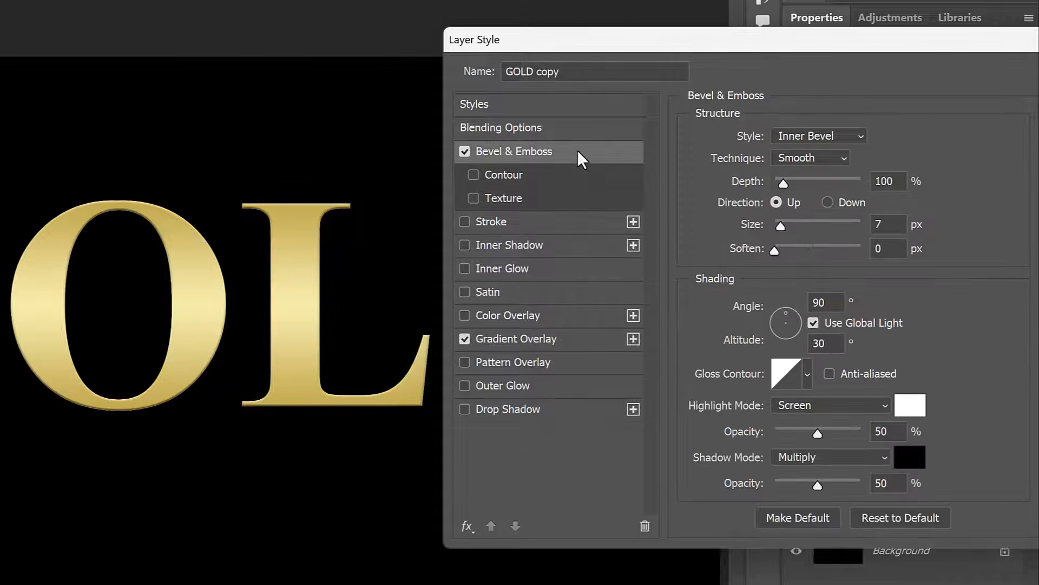
click(827, 157)
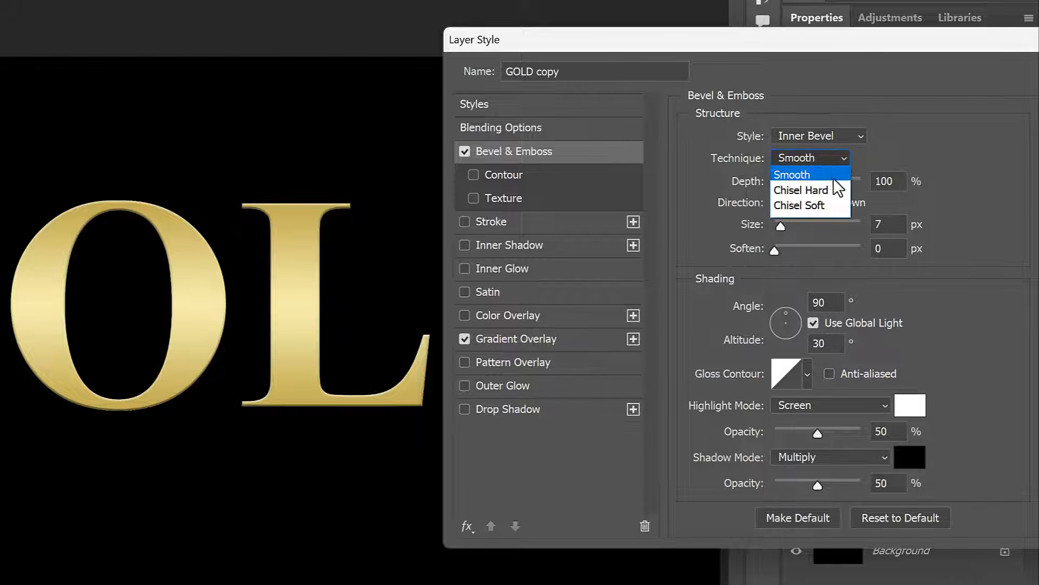
click(836, 188)
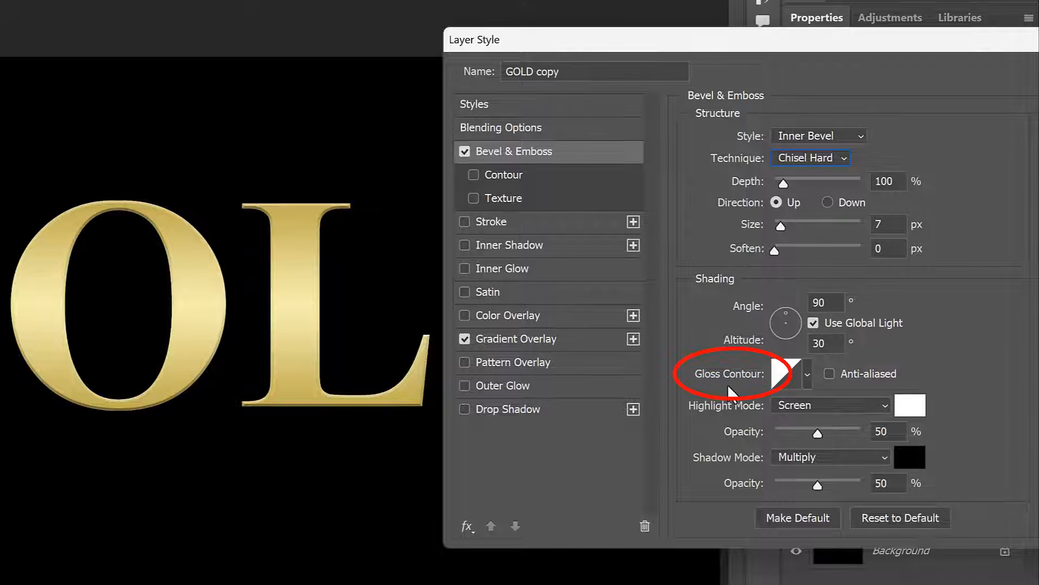
click(807, 375)
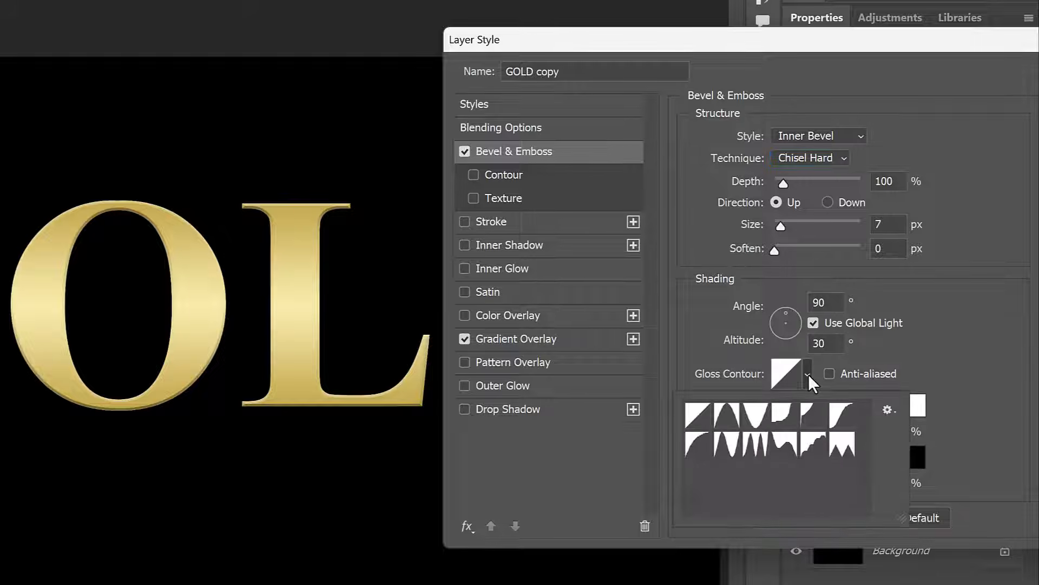
double_click(756, 446)
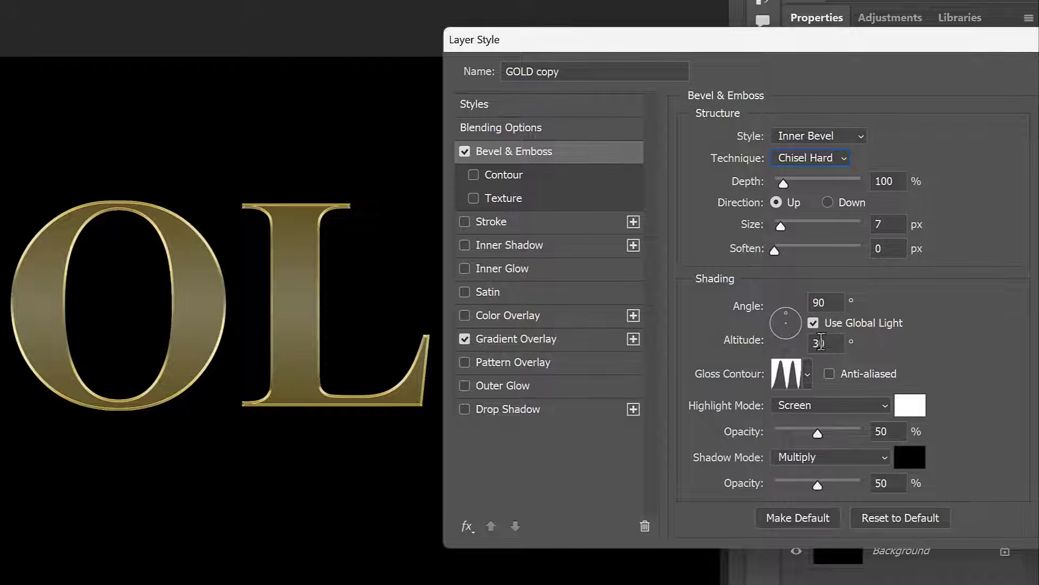
Step: Set the bevel's shading angle to 120° and turn on anti-aliasing for the gloss contour
click(823, 303)
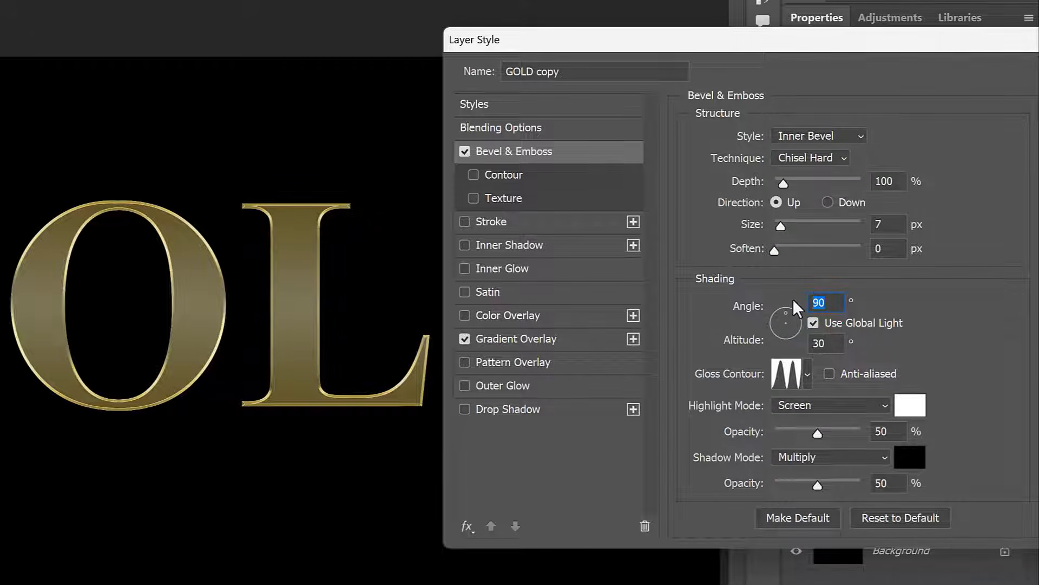
text(120)
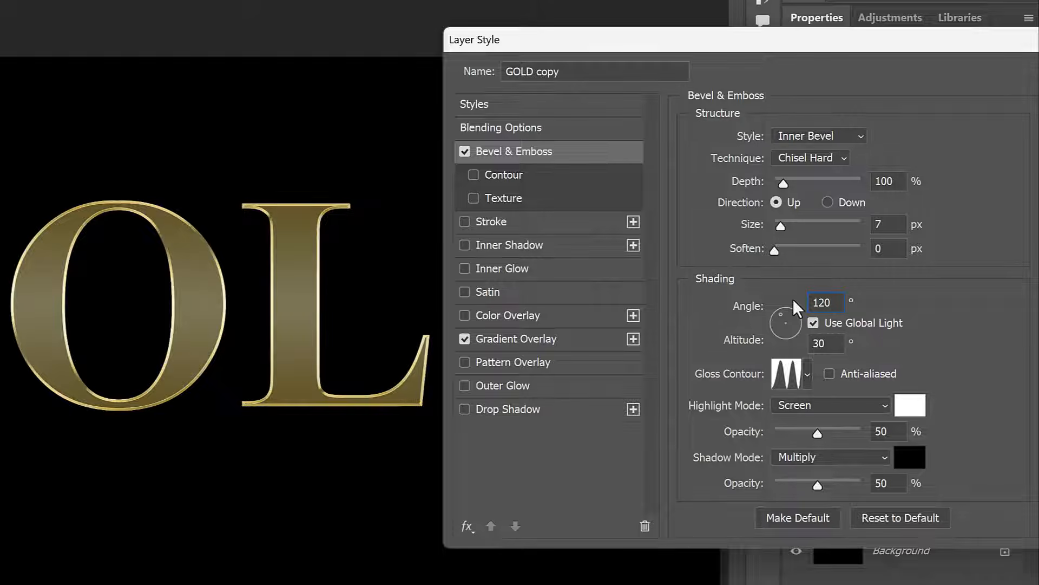
click(830, 374)
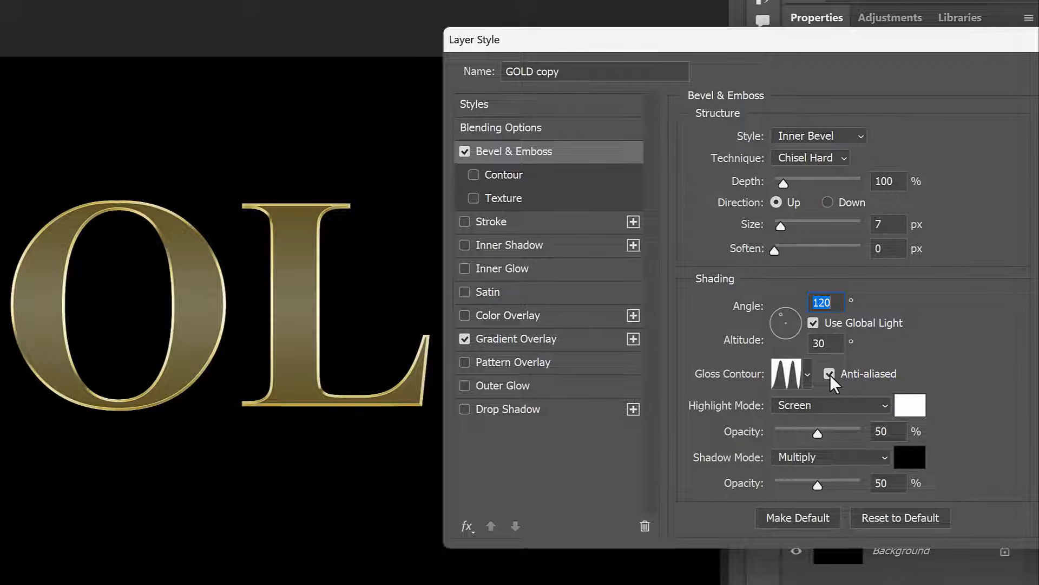
Step: Set both the highlight opacity and the shadow opacity of the bevel to 75%
click(890, 431)
drag(890, 431, 859, 432)
text(75)
drag(892, 482, 862, 484)
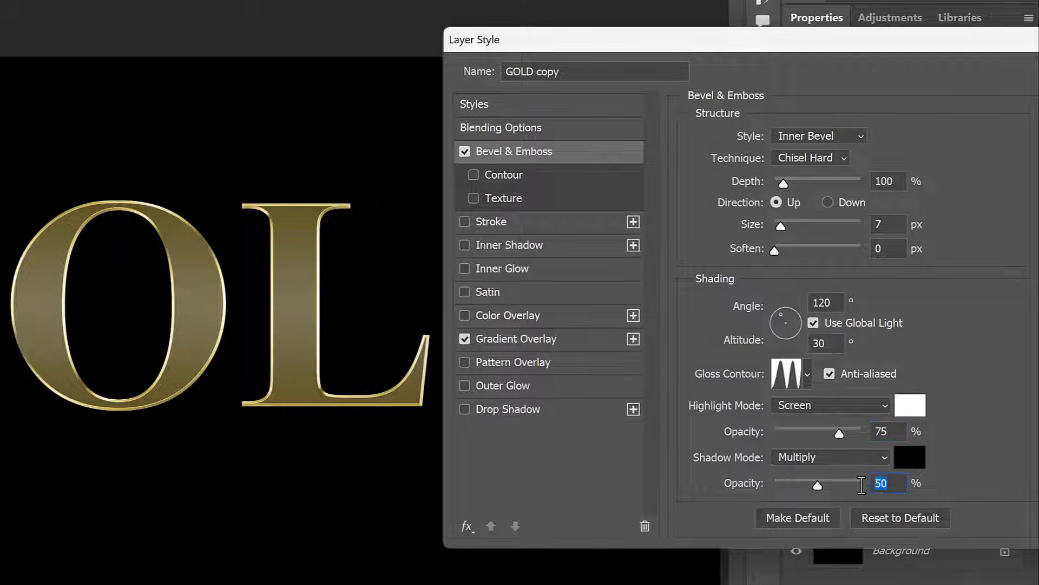
text(75)
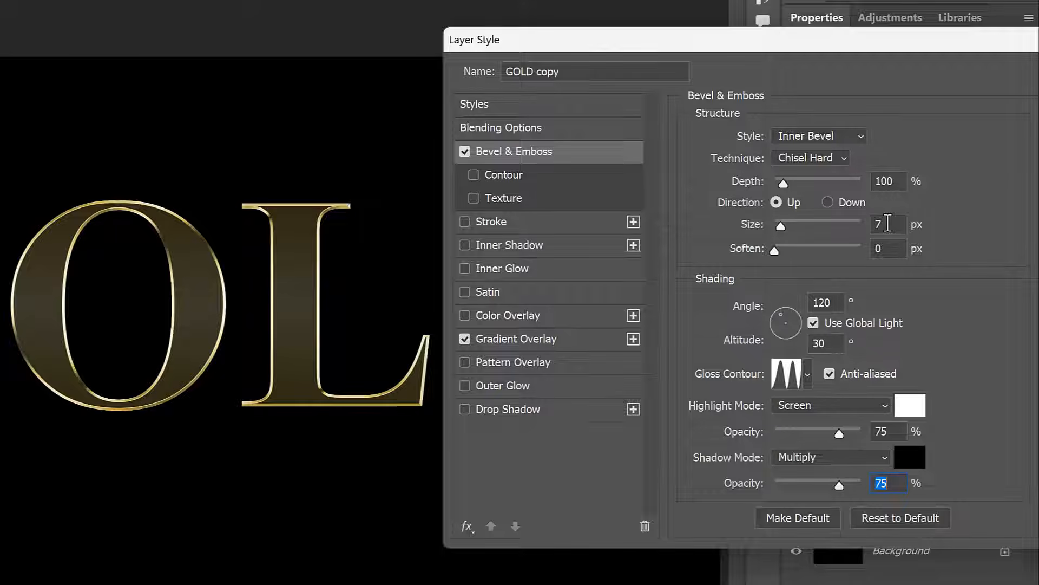
Step: Increase the bevel size gradually to 80 px so the bevel edges meet in the middle of the letters
click(888, 223)
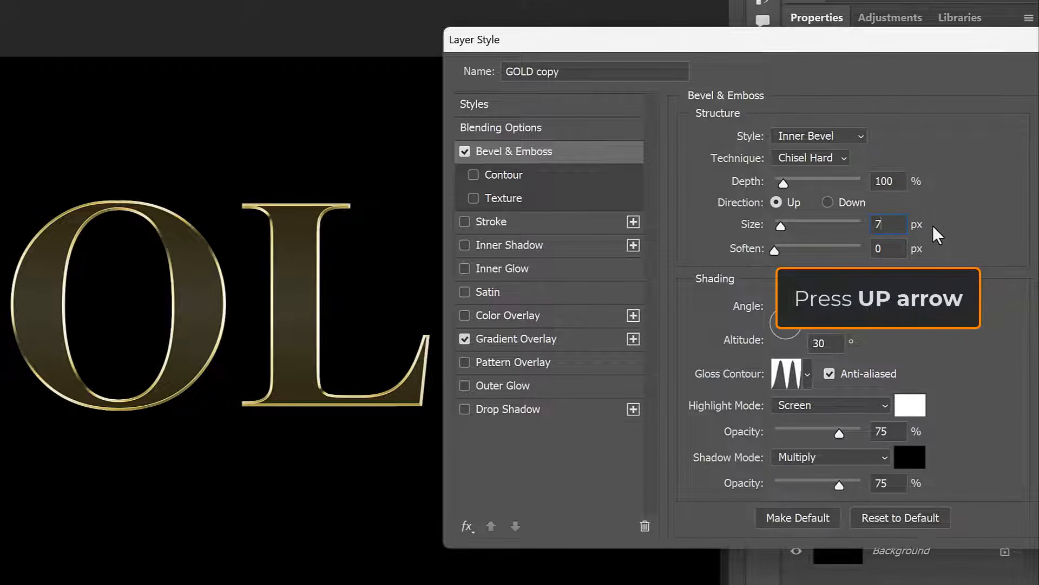
key(Up)
key(Up)
key(Up)
key(Up)
key(Up)
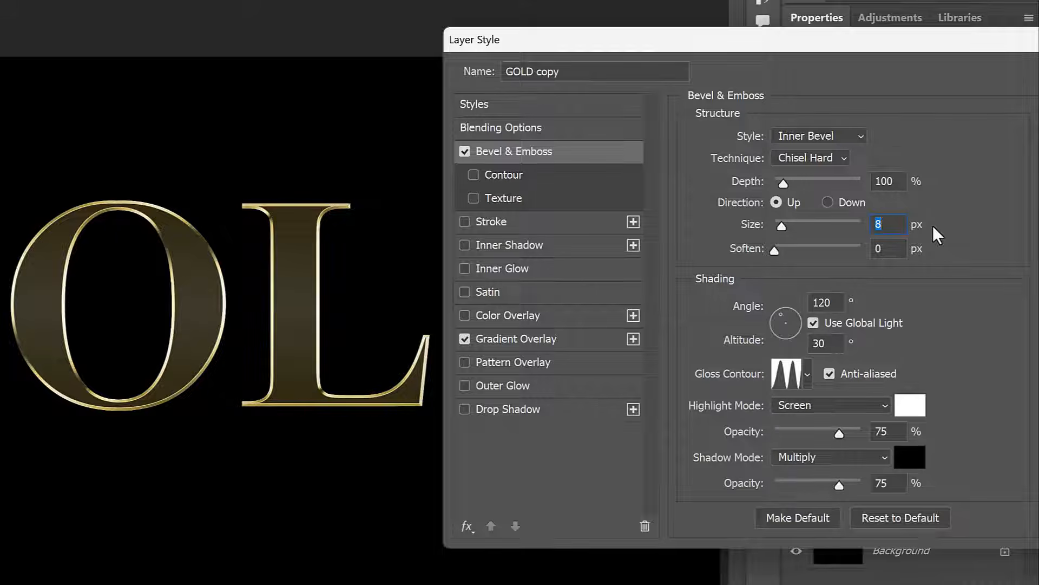
key(Up)
key(Up)
key(Up)
key(Up)
key(Up)
key(Up)
key(Up)
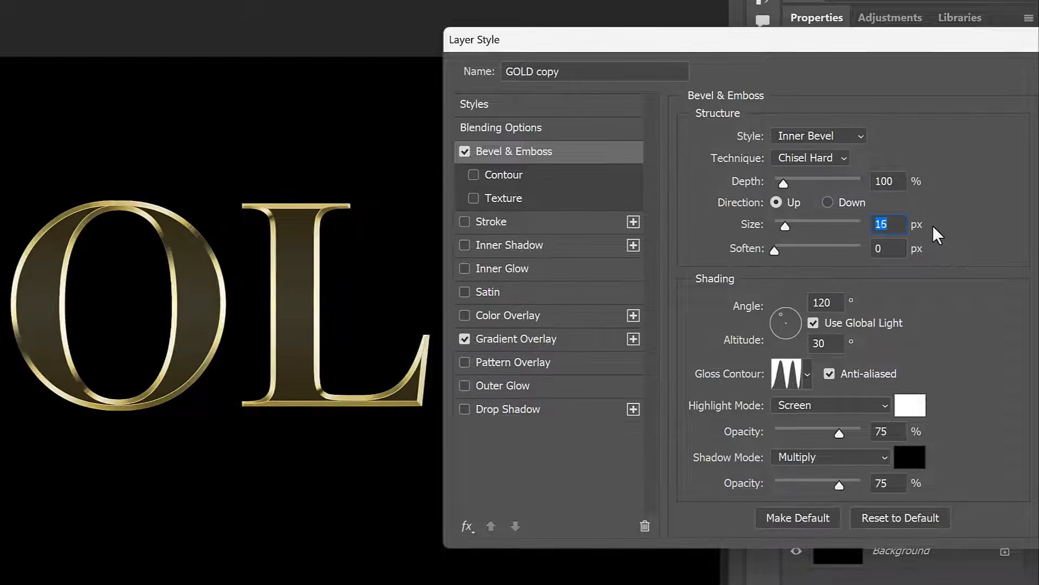
key(Up)
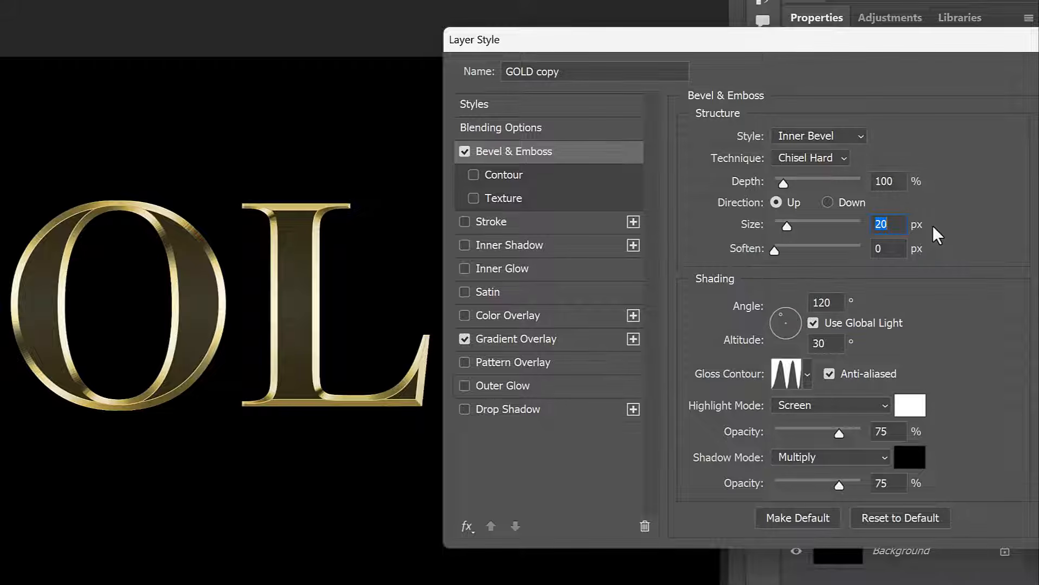
key(shift+Up)
key(shift+Up)
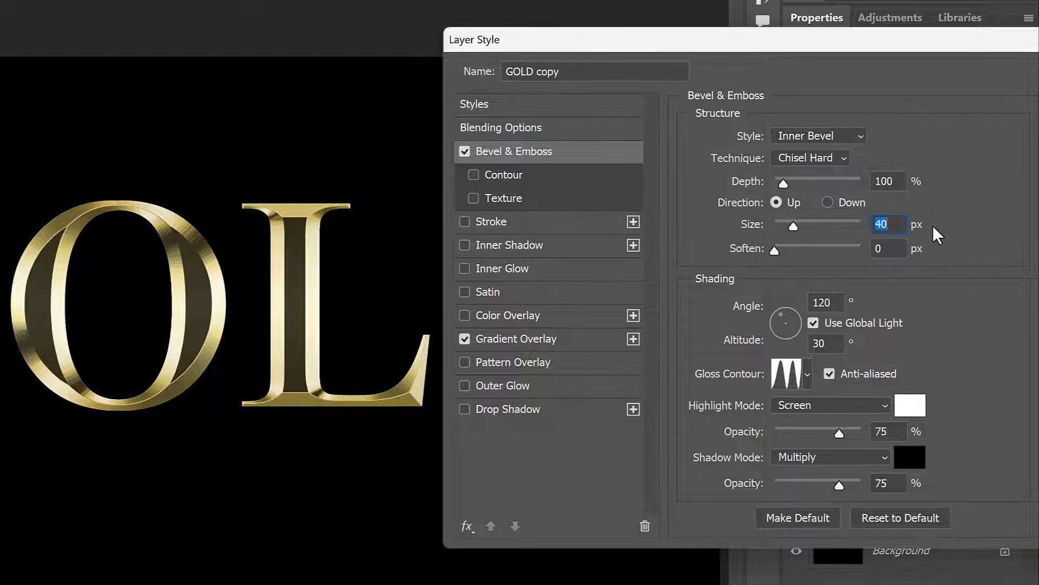
key(shift+Up)
key(shift+Up)
key(shift+Up)
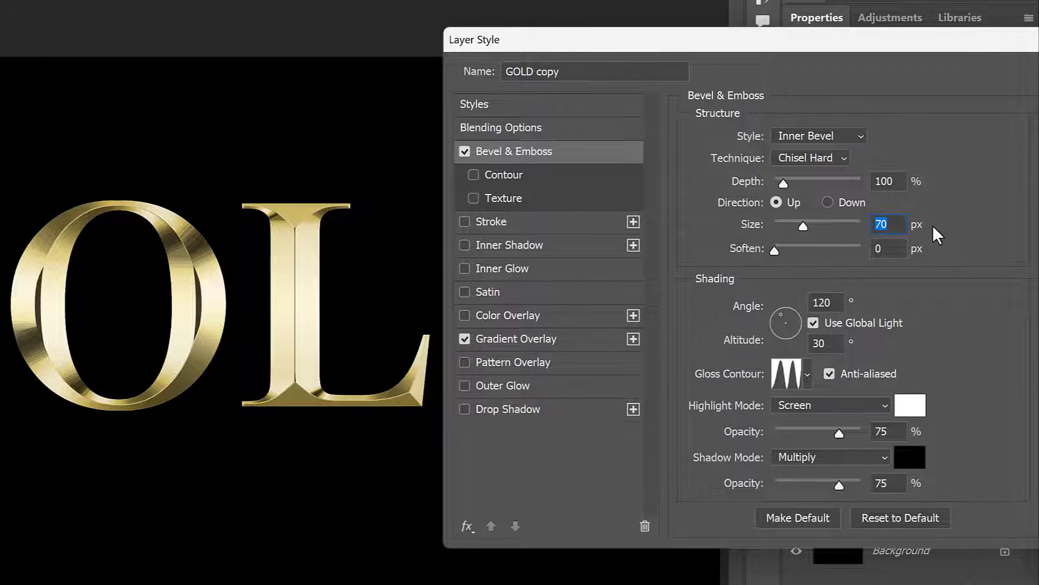
key(Up)
key(Up)
key(Up)
key(Up)
key(Up)
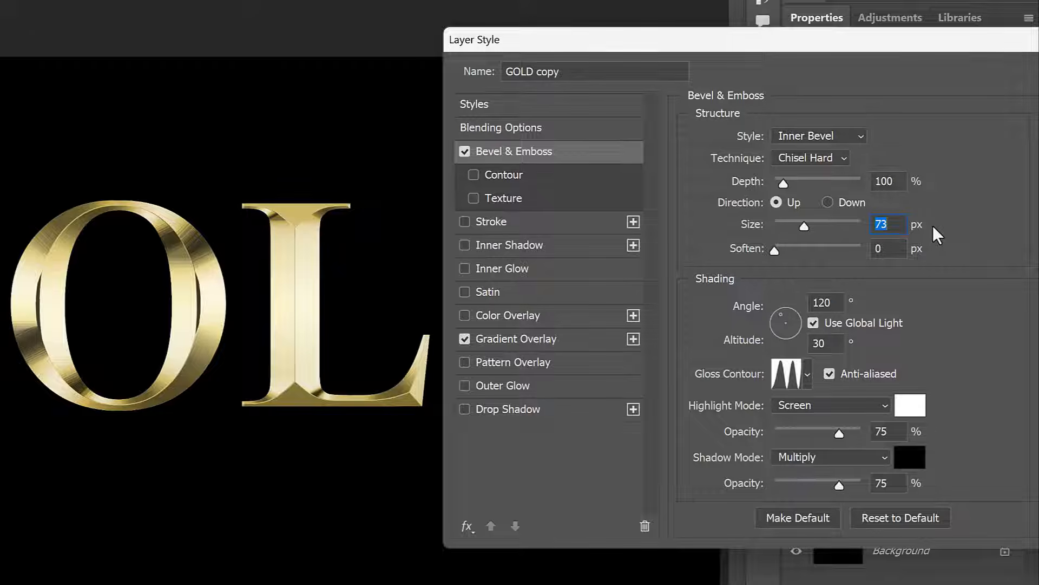
key(Up)
key(Up)
key(Up)
key(Up)
key(Up)
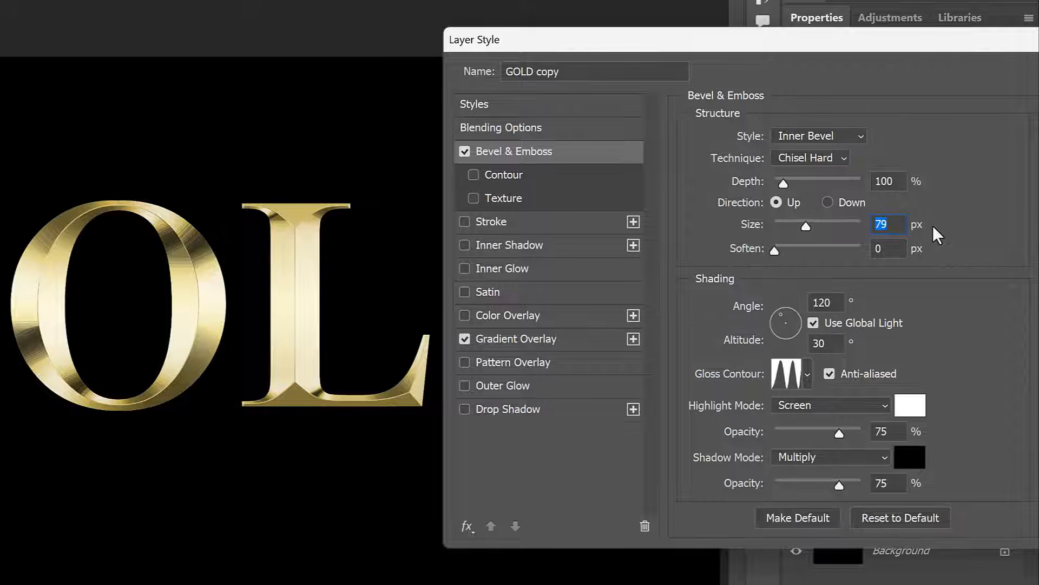
Step: Set the depth of the Bevel & Emboss effect to 170%
click(888, 180)
text(170)
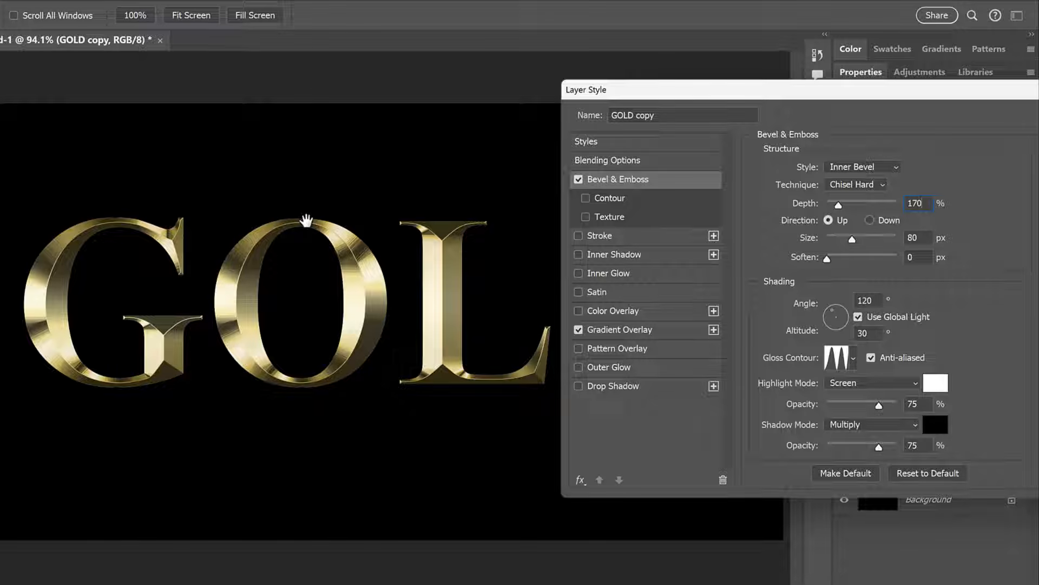
key(ctrl+a)
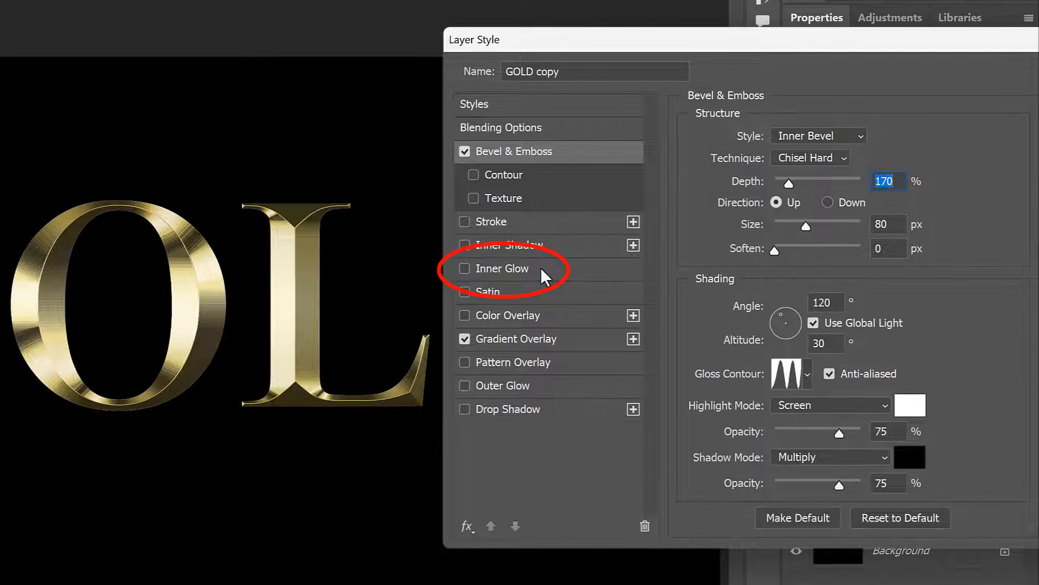
Step: Add an Inner Glow to the GOLD copy layer with the Multiply blend mode and 50% opacity
click(541, 267)
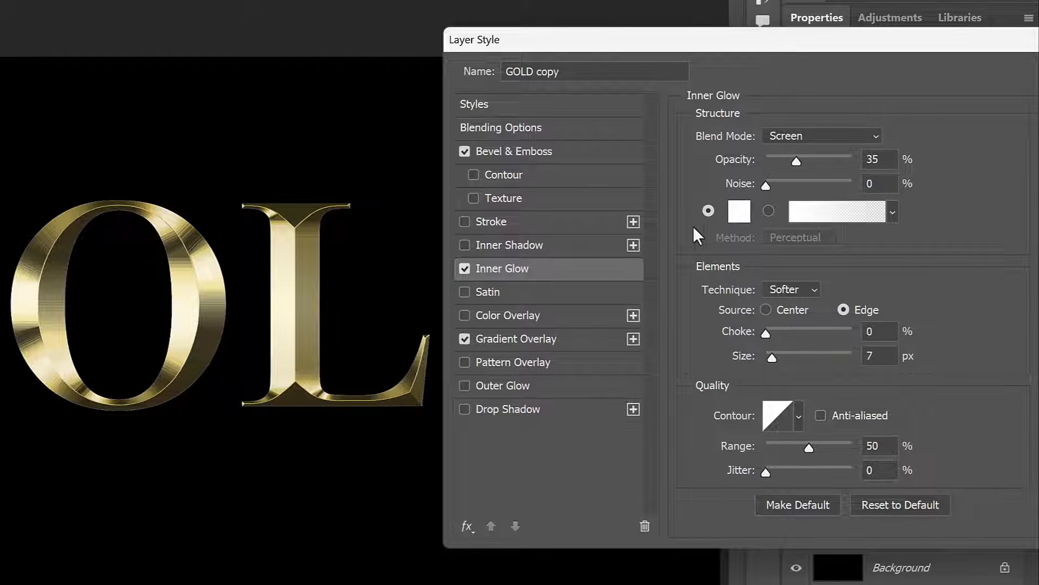
click(827, 133)
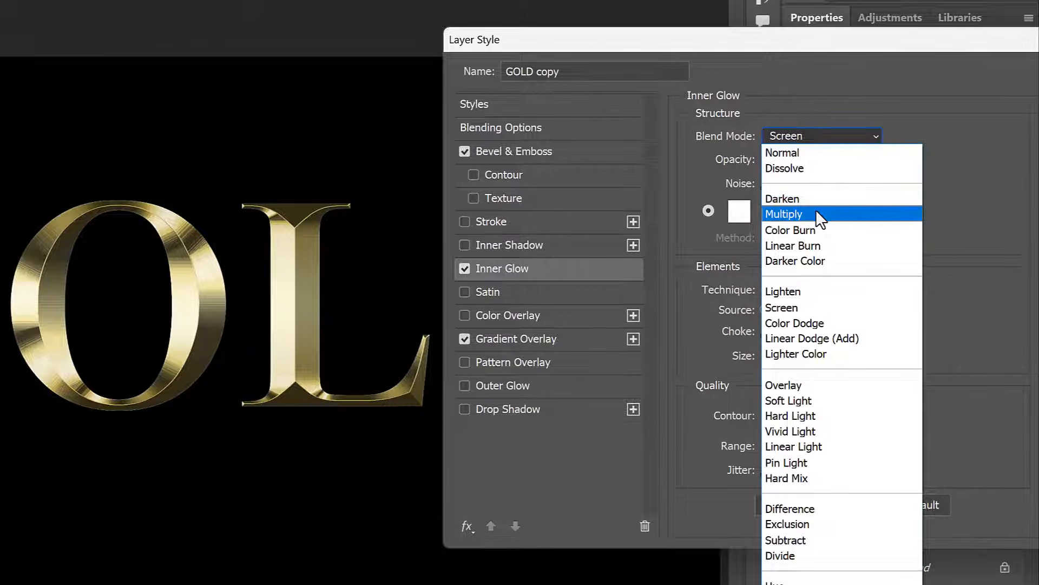
click(816, 213)
drag(886, 159, 851, 162)
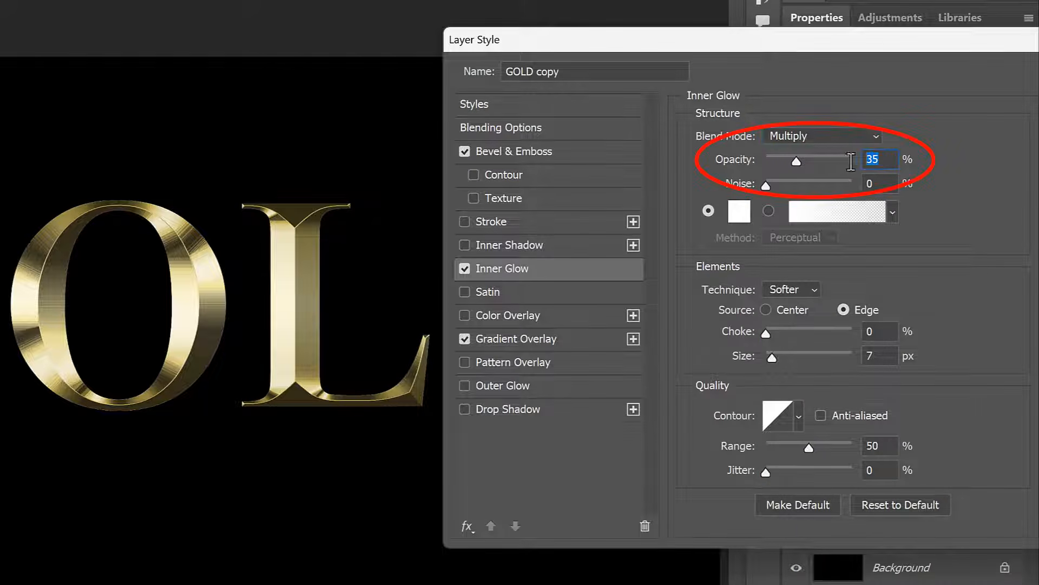
text(50)
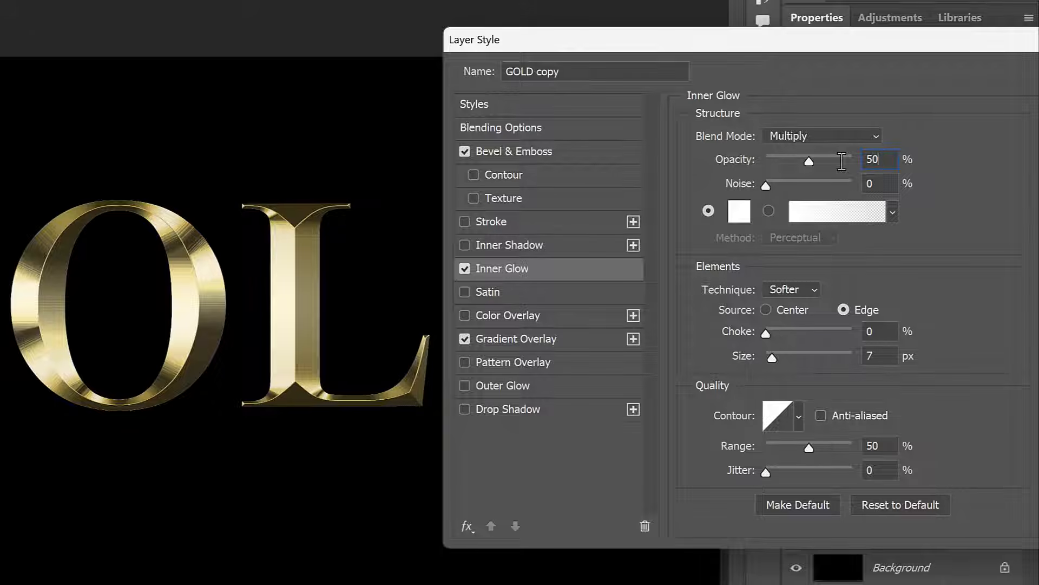
Step: Set the inner glow color to orange with RGB values 232, 128, 31
click(739, 211)
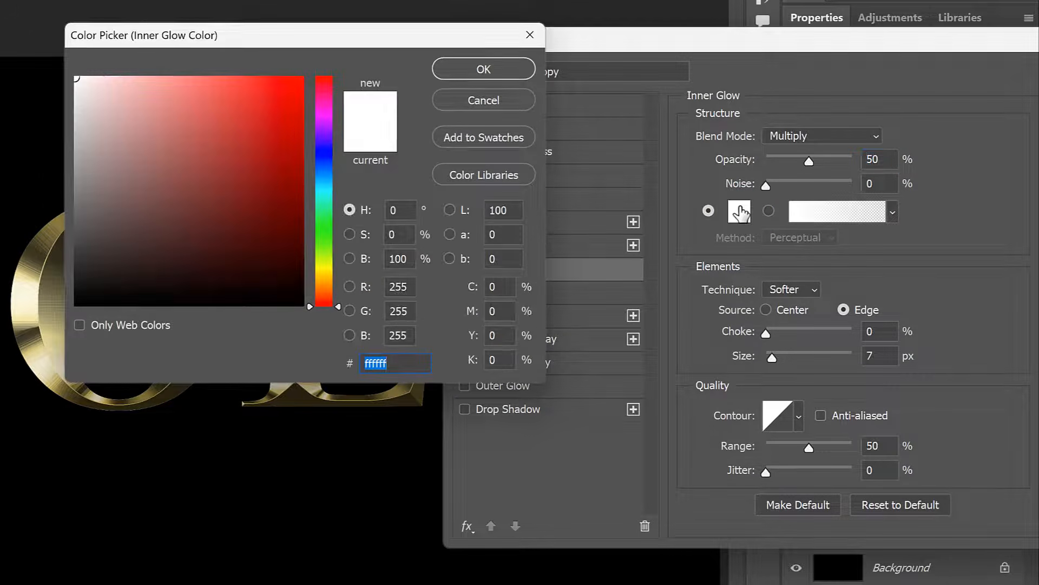
double_click(410, 286)
text(23)
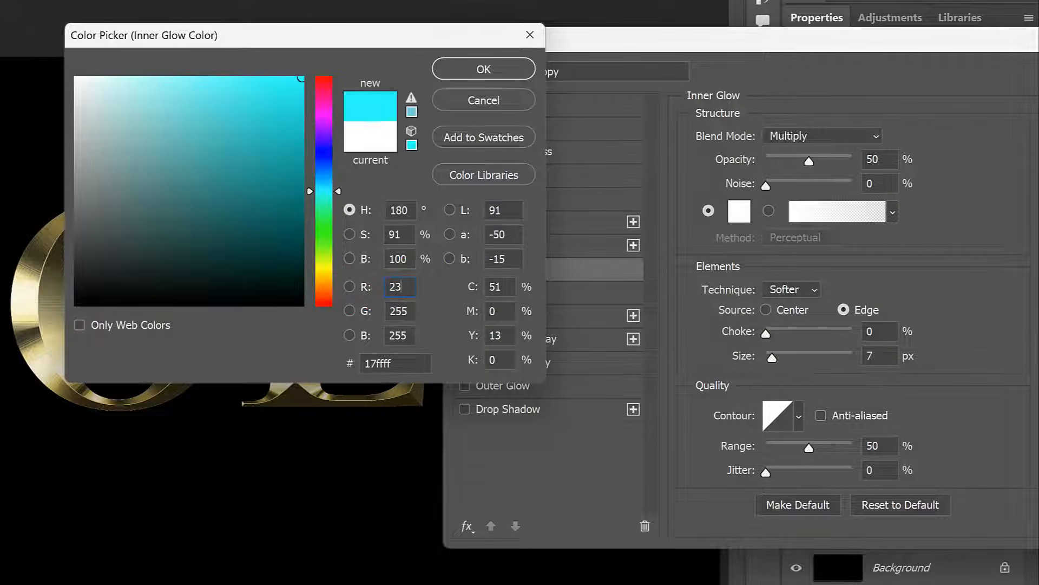
text(2)
key(Tab)
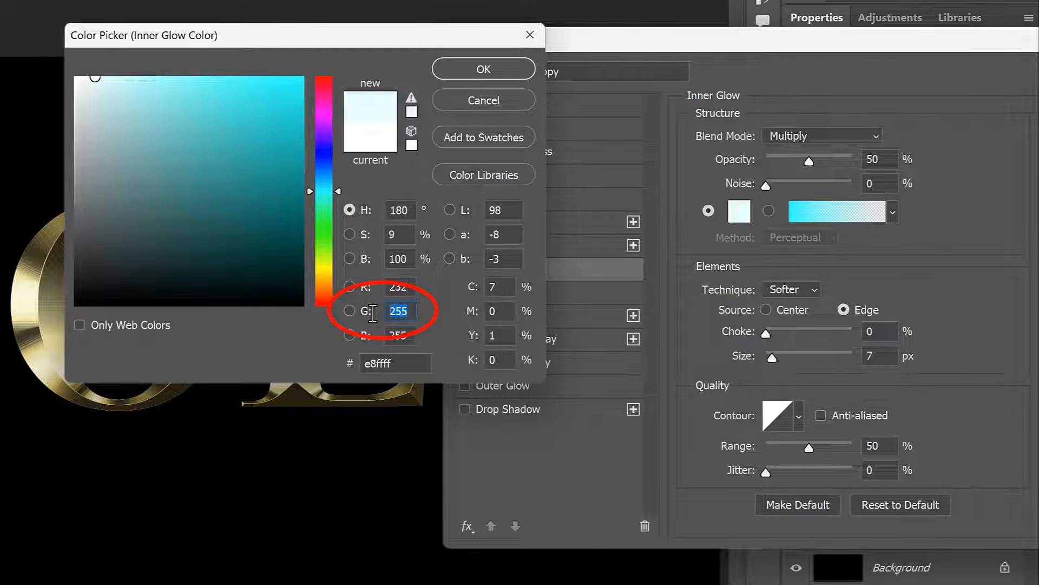
text(128)
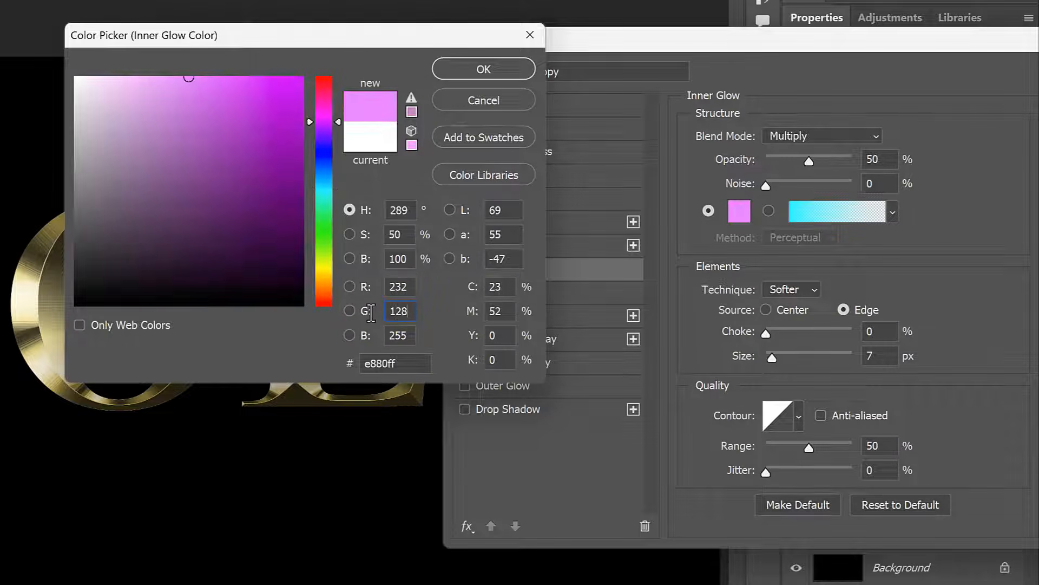
key(Tab)
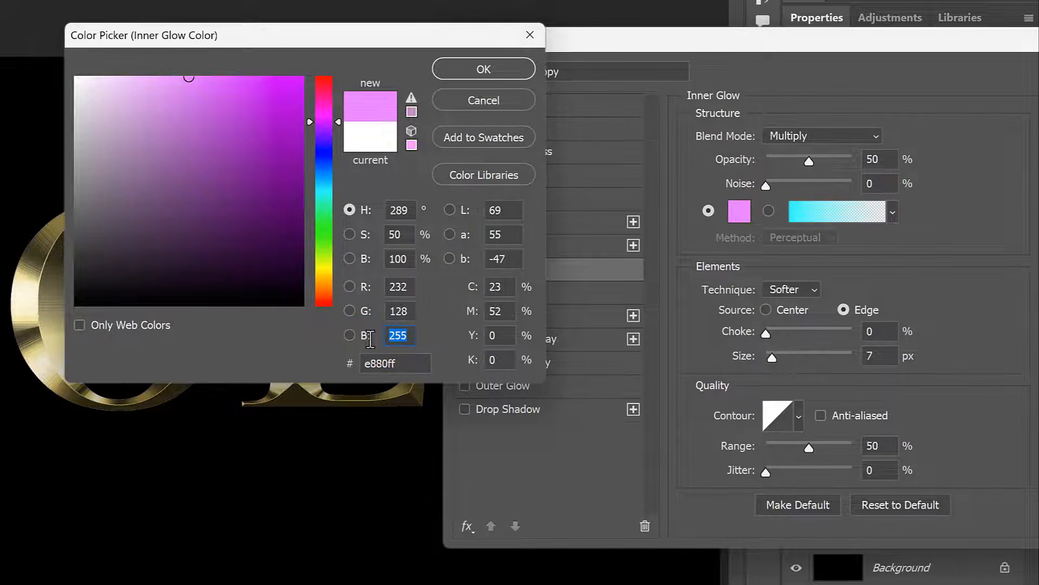
text(31)
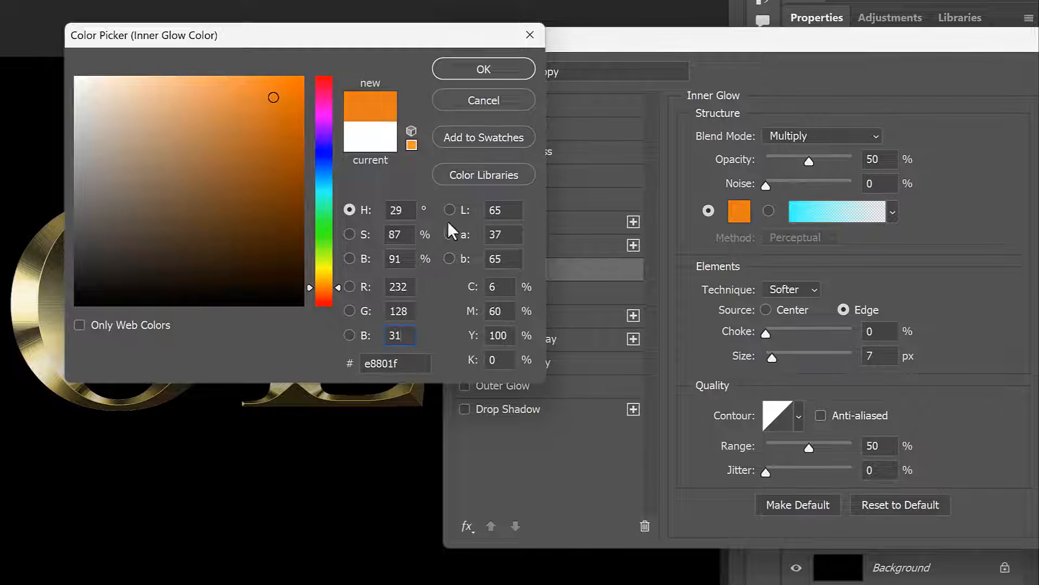
click(504, 73)
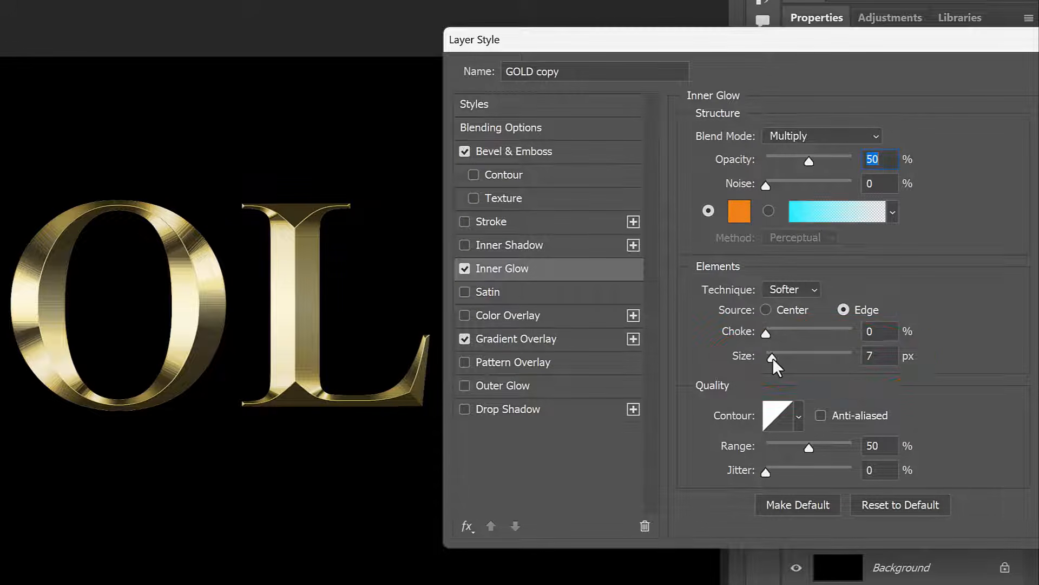
Step: Increase the inner glow size to 142 px and apply the layer style to the GOLD copy layer
drag(779, 356, 862, 345)
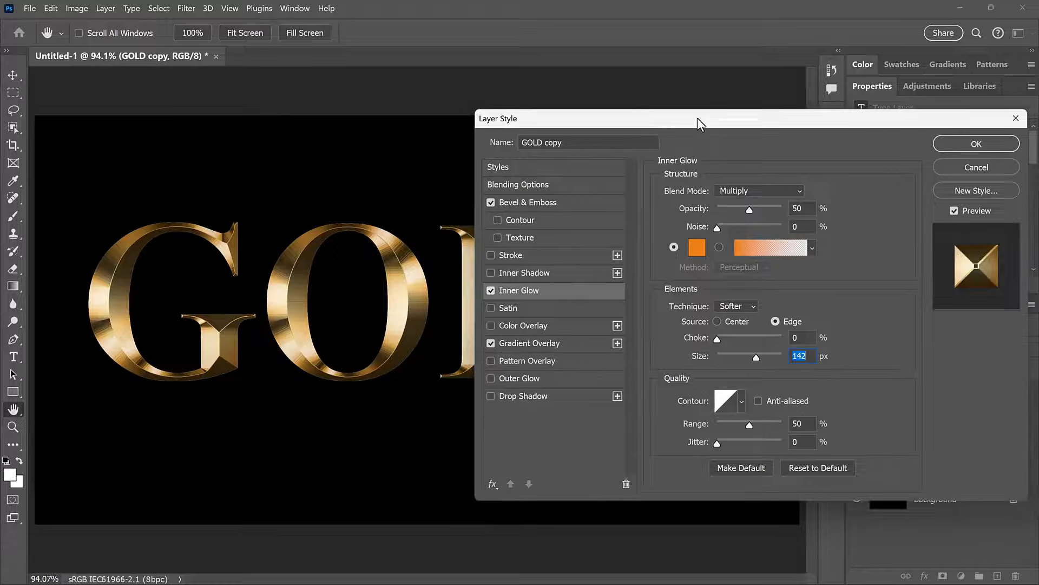
drag(697, 118, 620, 100)
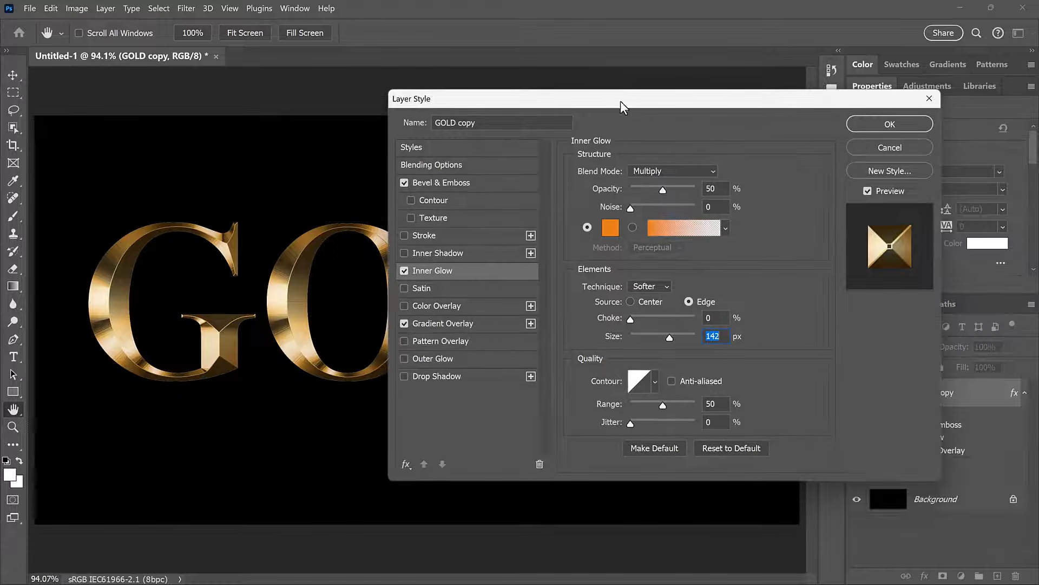
click(907, 124)
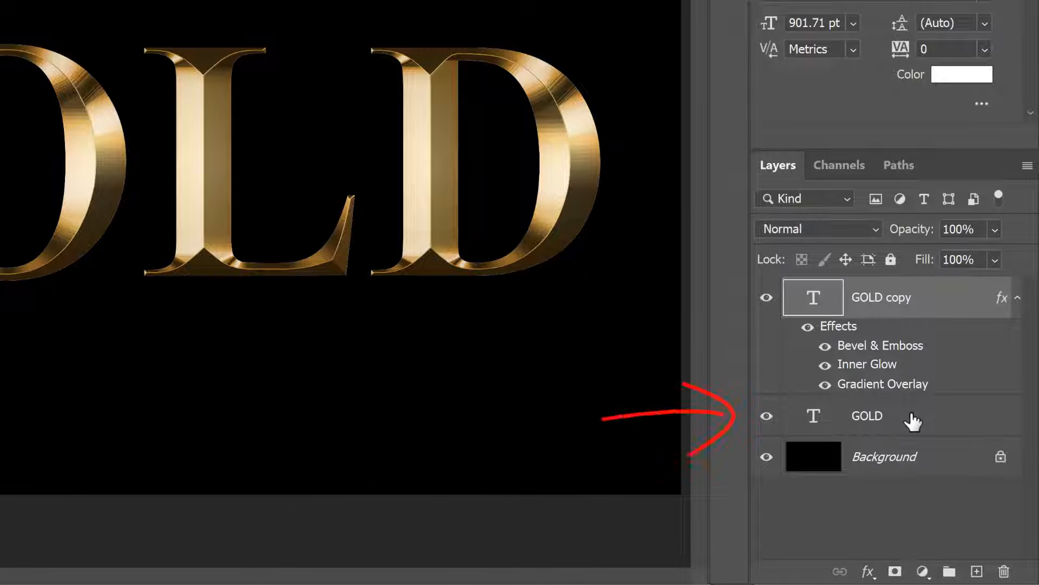
Step: Add a Stroke effect to the original GOLD text layer and set its fill type to Gradient
click(912, 422)
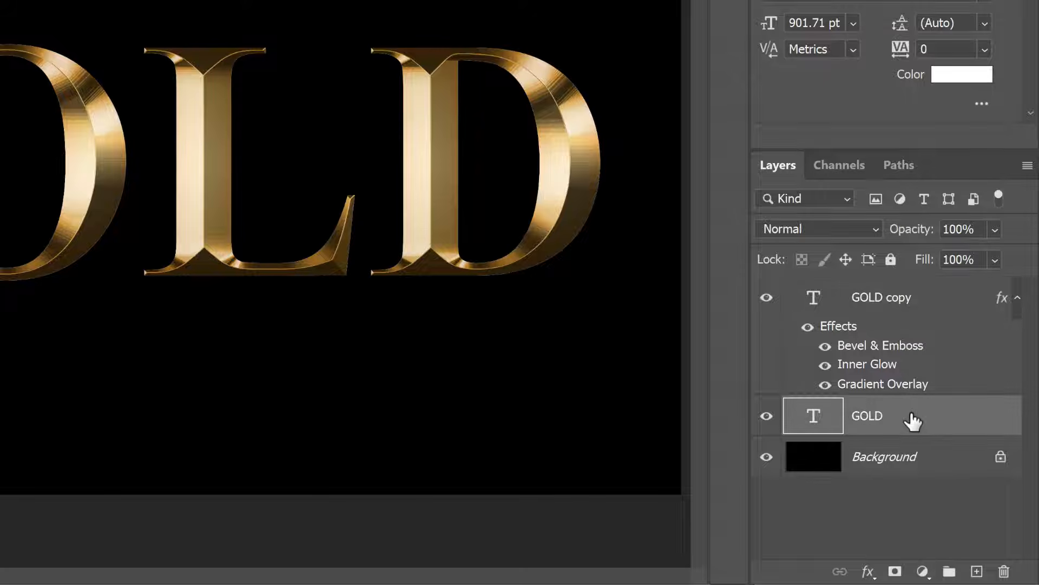
click(869, 572)
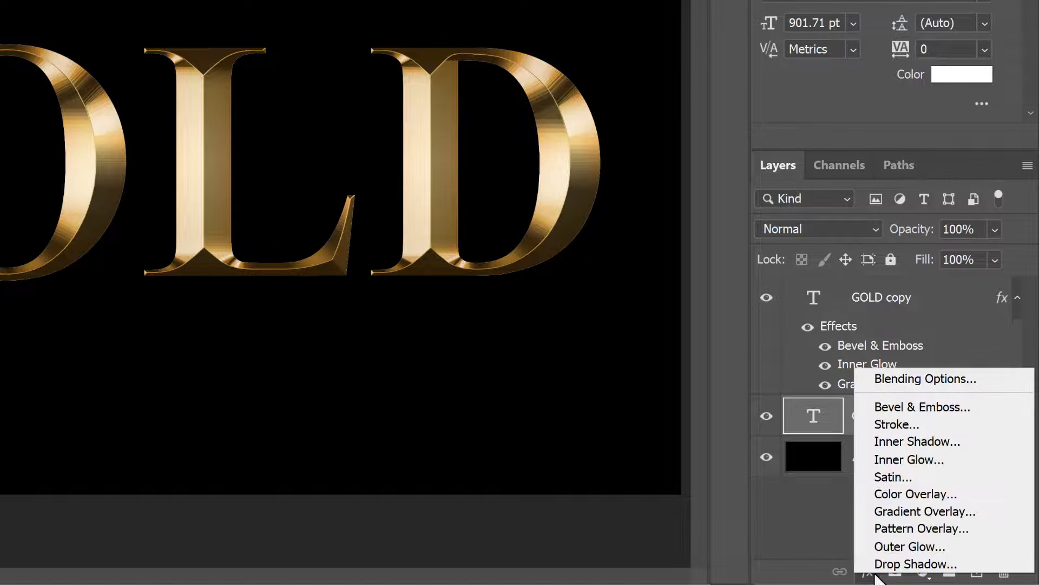
click(937, 424)
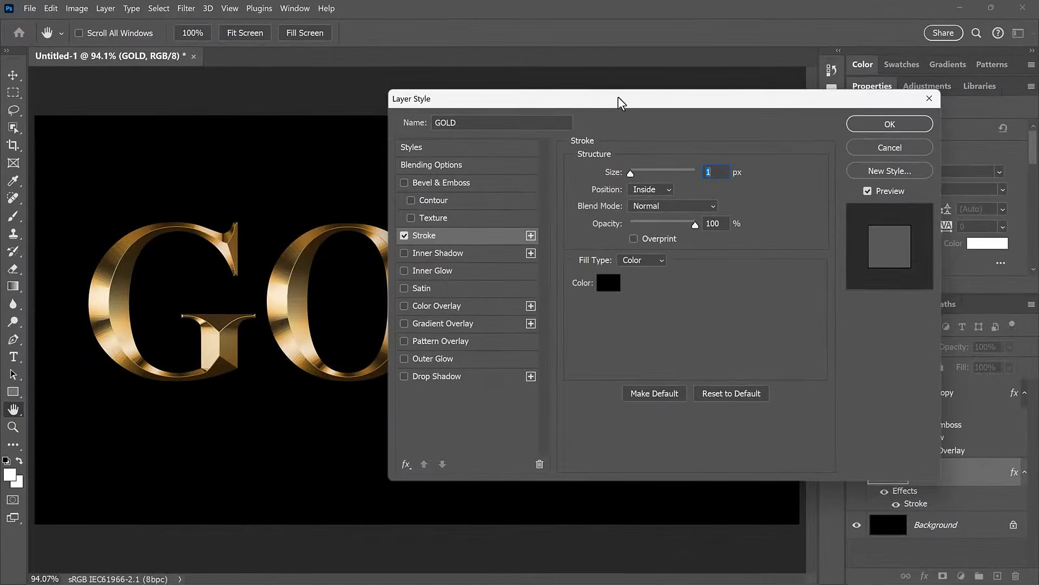
drag(618, 96, 821, 92)
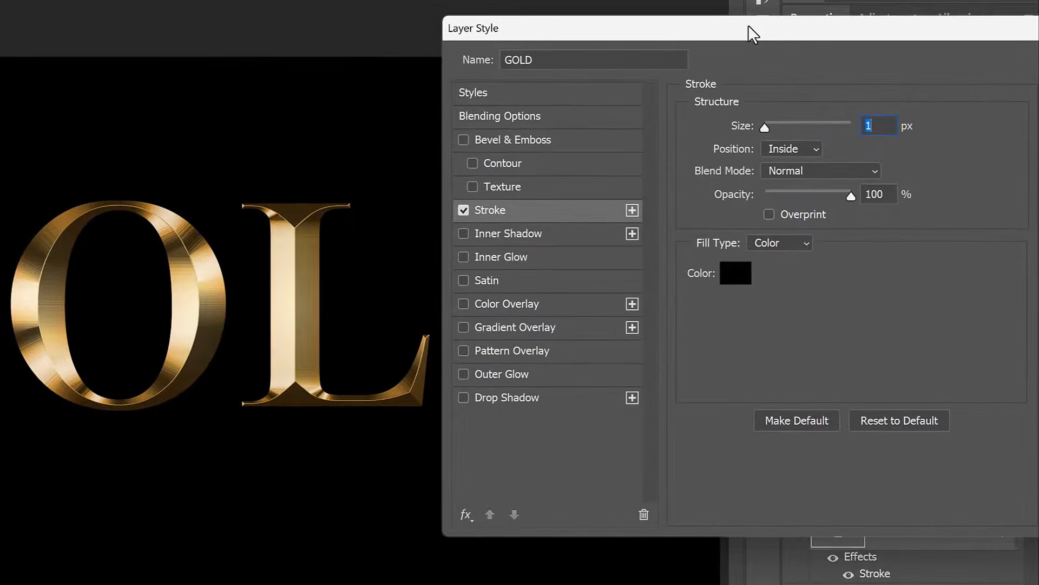
click(807, 240)
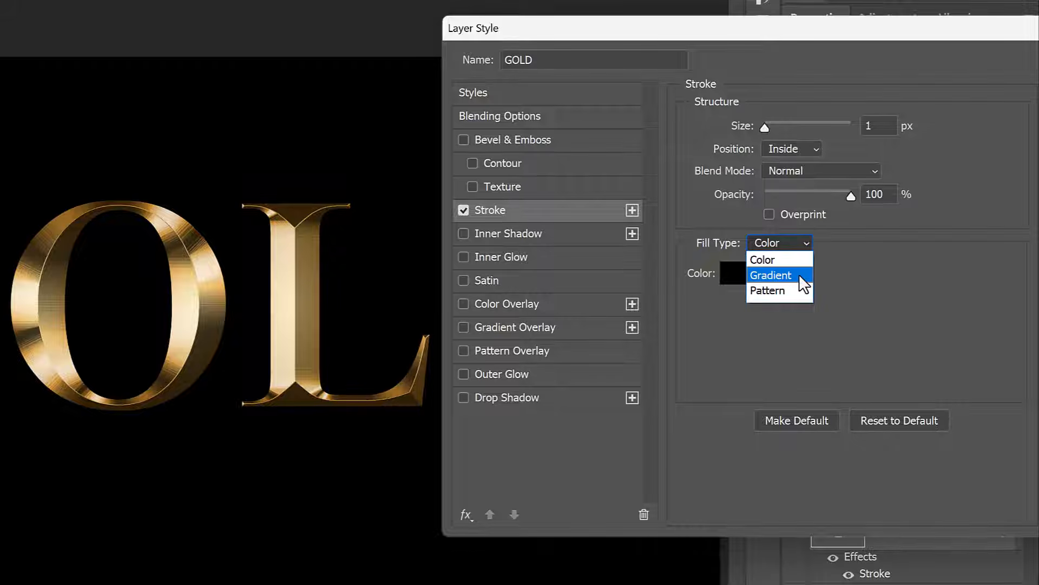
click(799, 275)
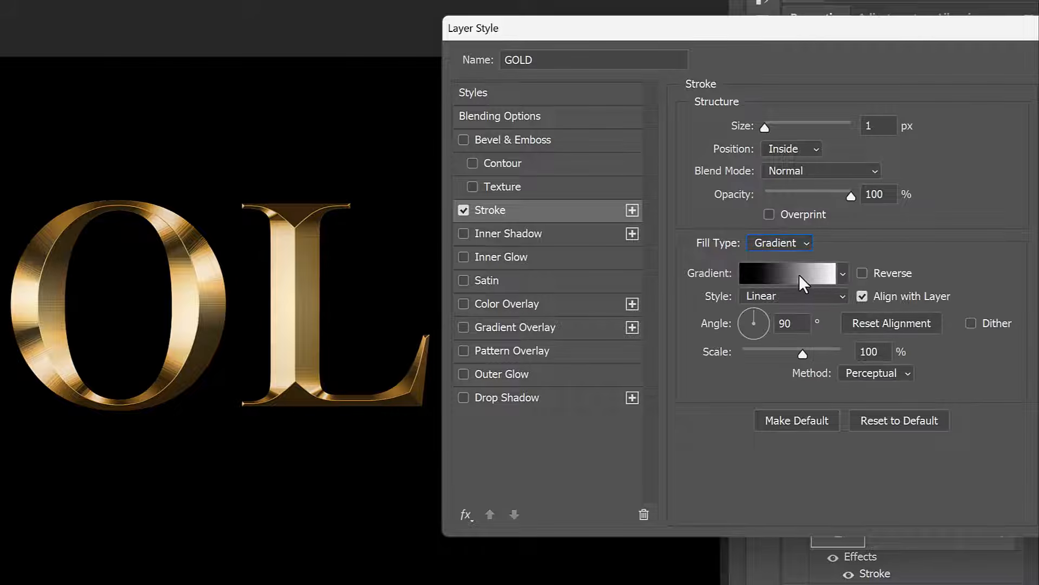
Step: Fill the stroke with the saved gold gradient preset and set the gradient style to Reflected
click(842, 274)
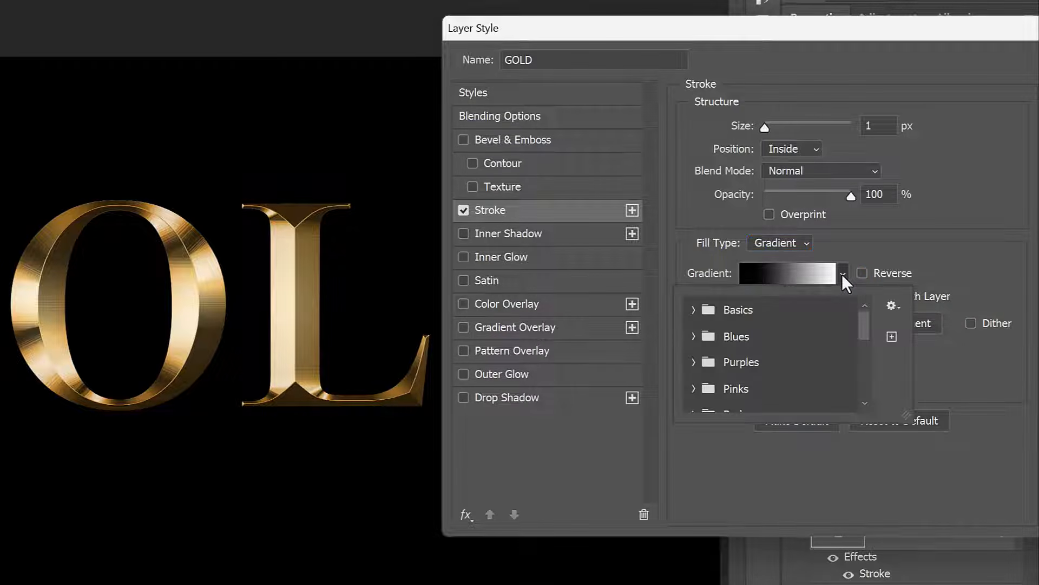
drag(864, 321, 863, 379)
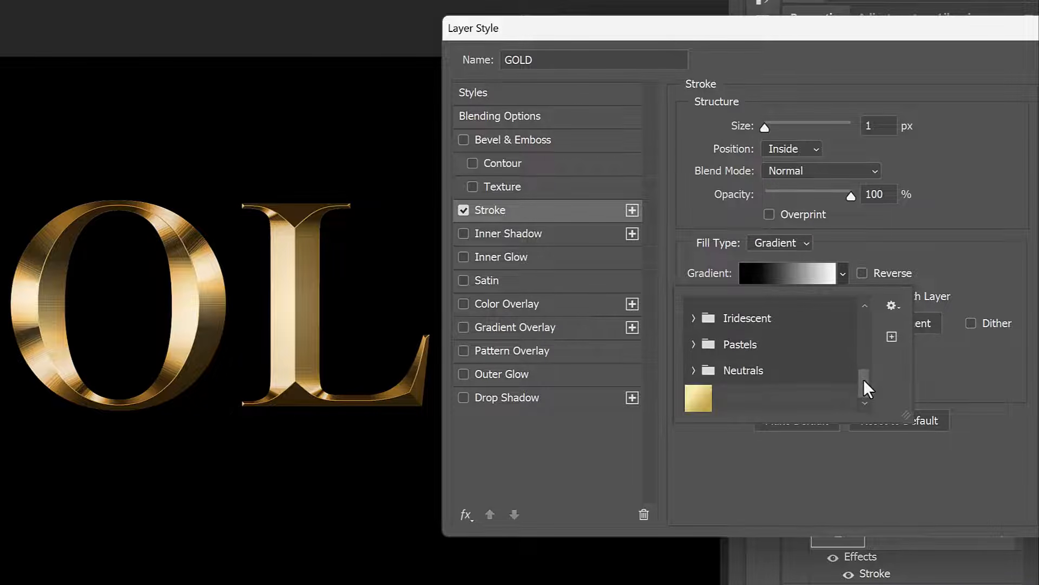
click(698, 400)
click(699, 397)
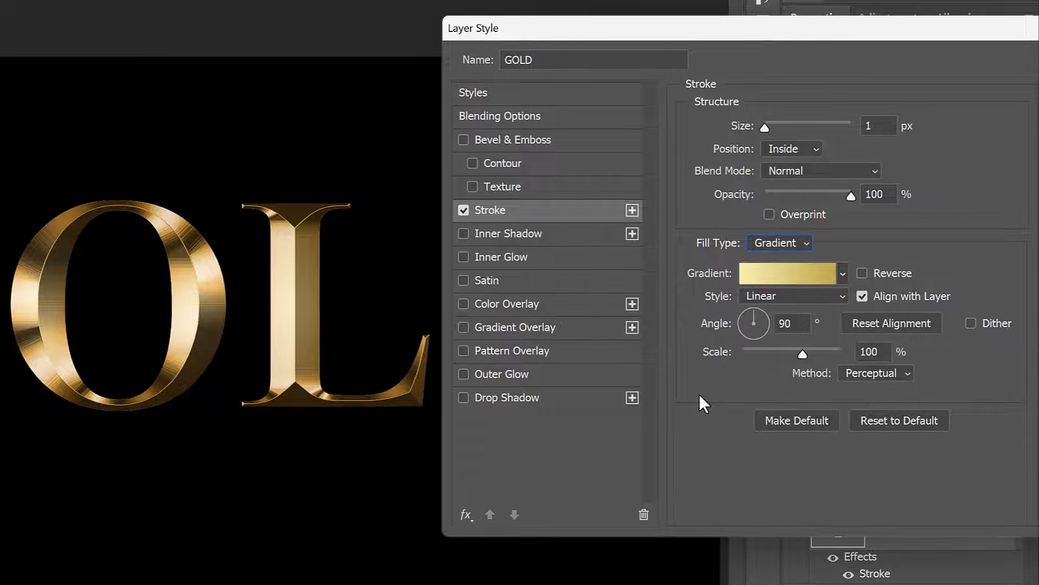
click(810, 293)
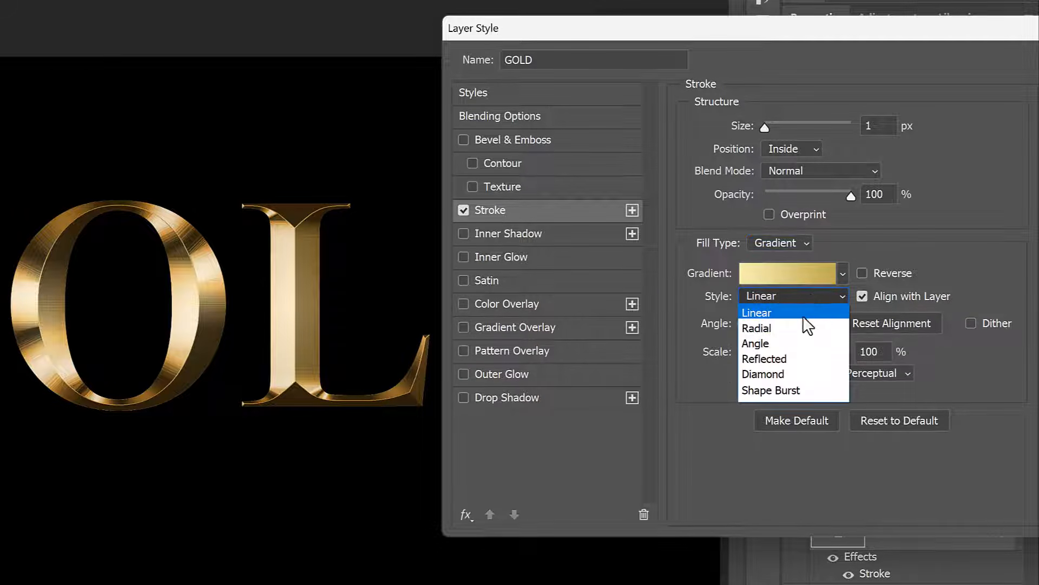
click(802, 357)
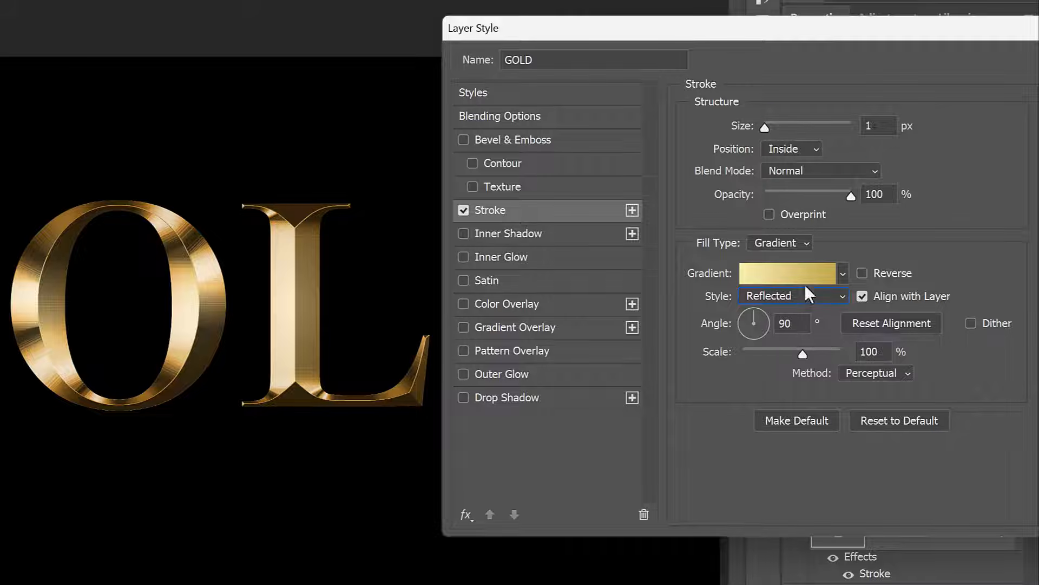
Step: Position the stroke outside the letters and increase its size to 16 px
click(816, 149)
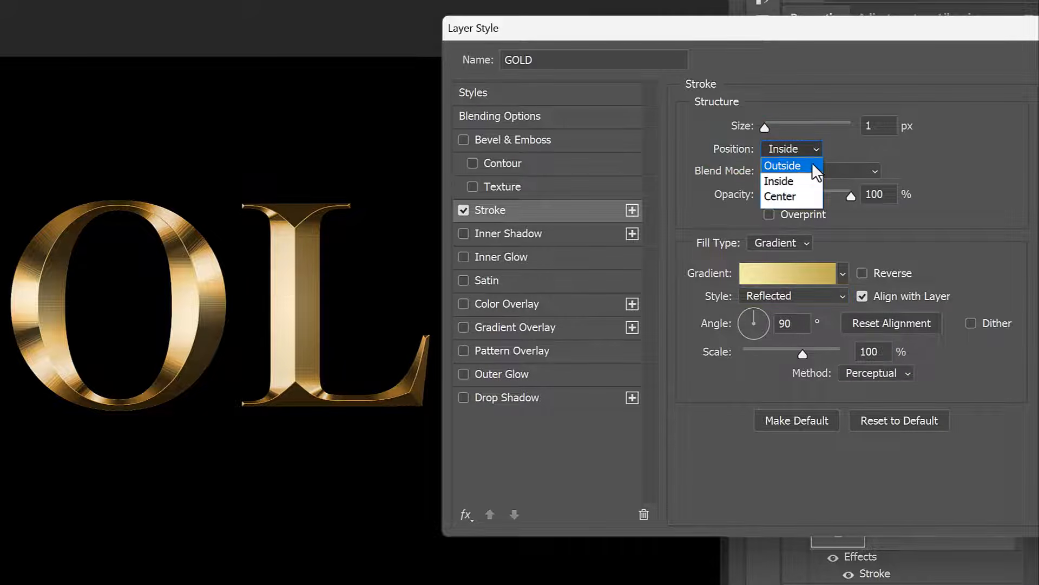
click(811, 165)
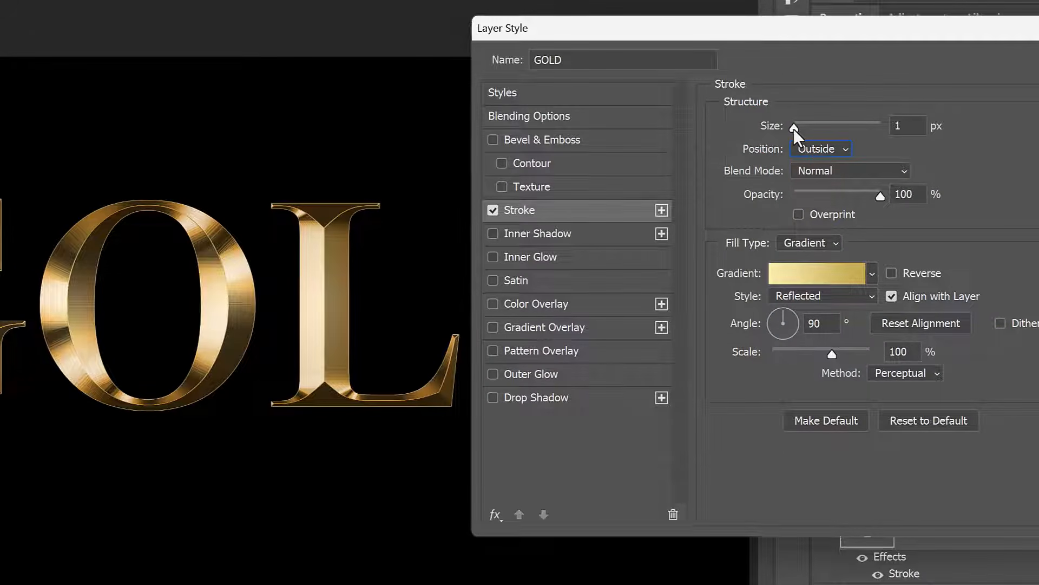
drag(794, 128, 804, 129)
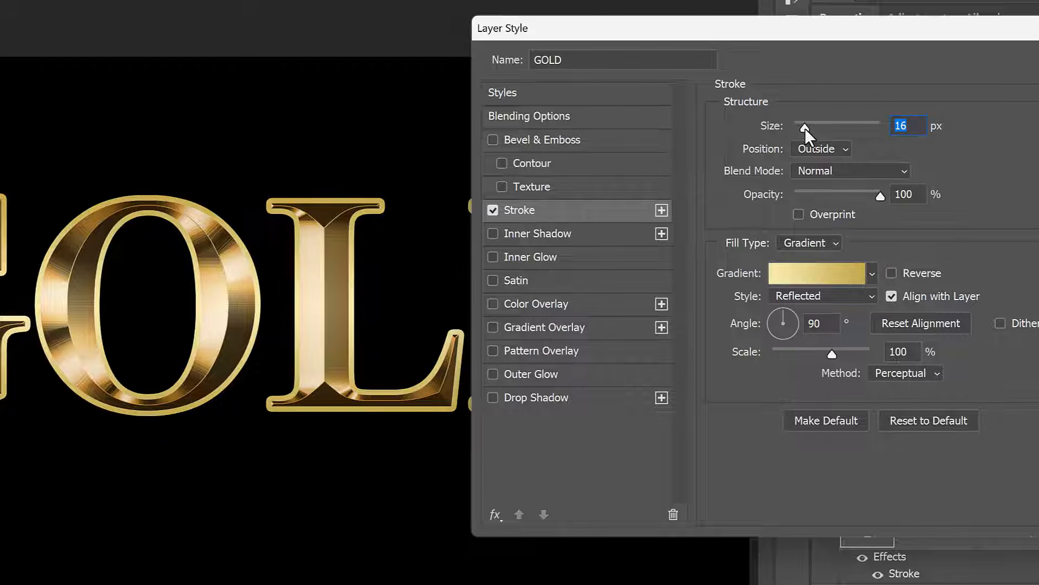
Step: Add a Bevel & Emboss to the GOLD layer with the Stroke Emboss style and 16 px size, and enable its Contour
click(602, 141)
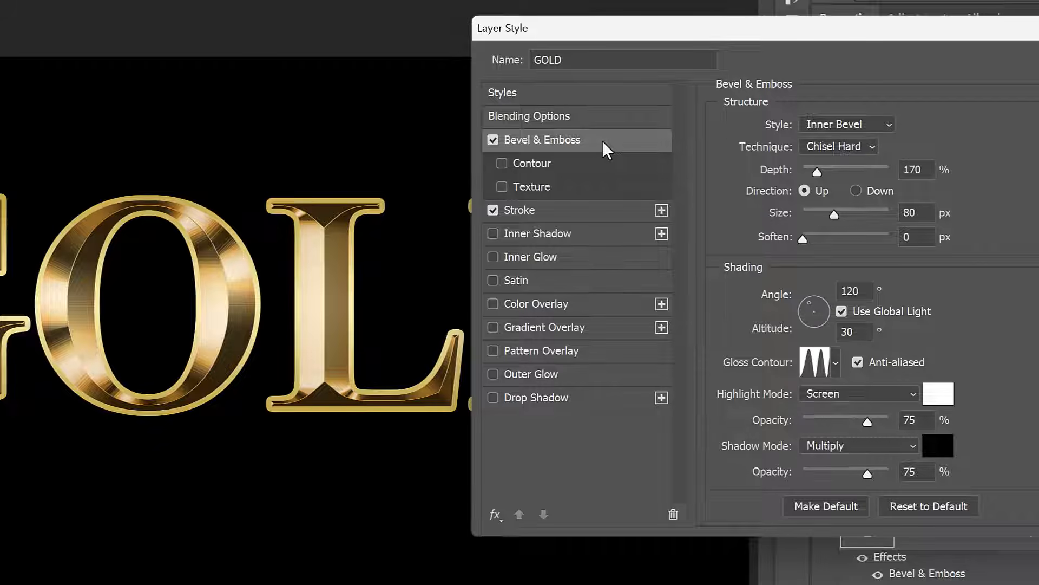
click(889, 125)
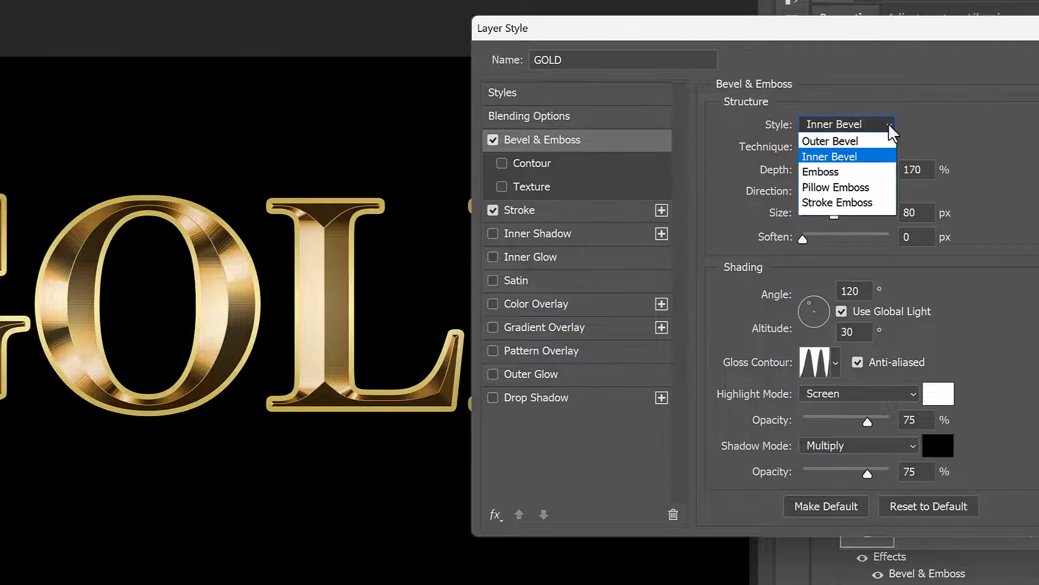
click(882, 202)
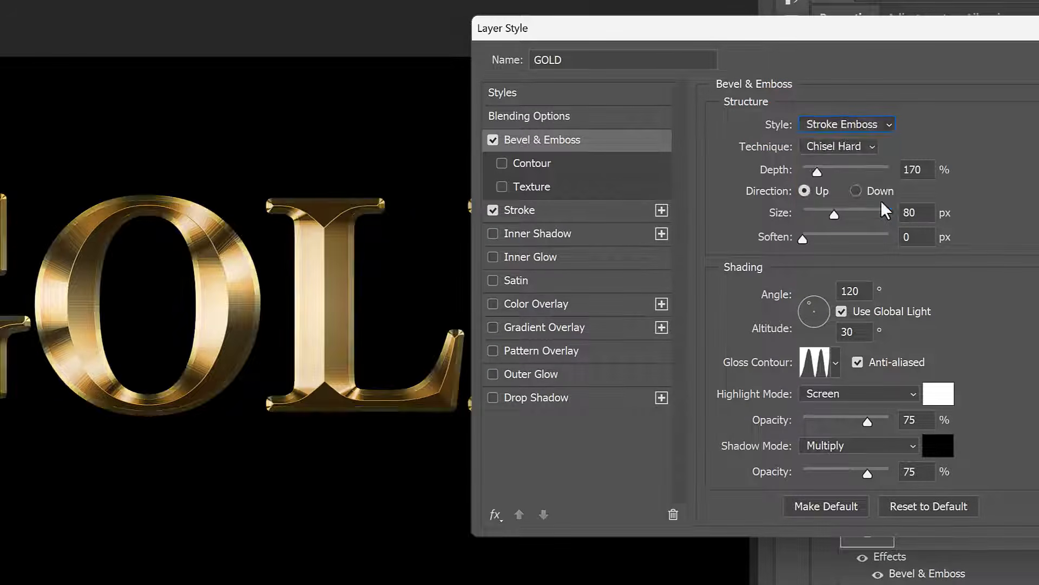
click(892, 214)
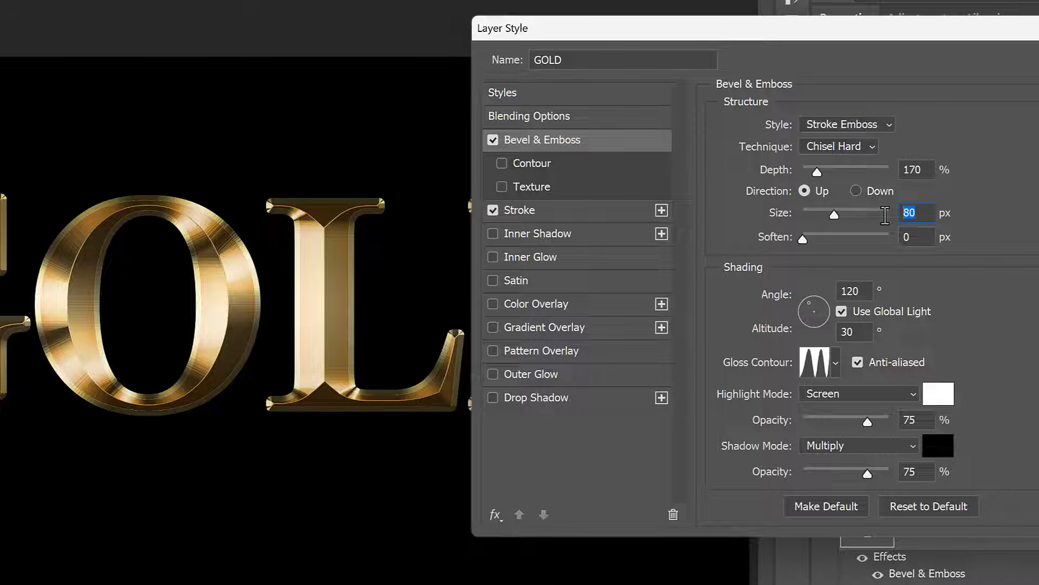
text(16)
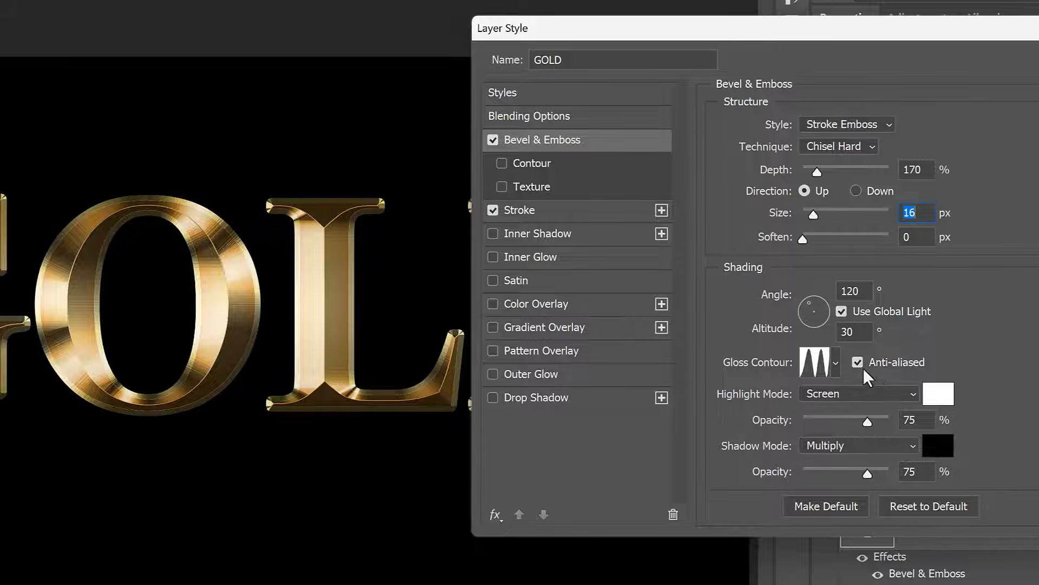
click(503, 164)
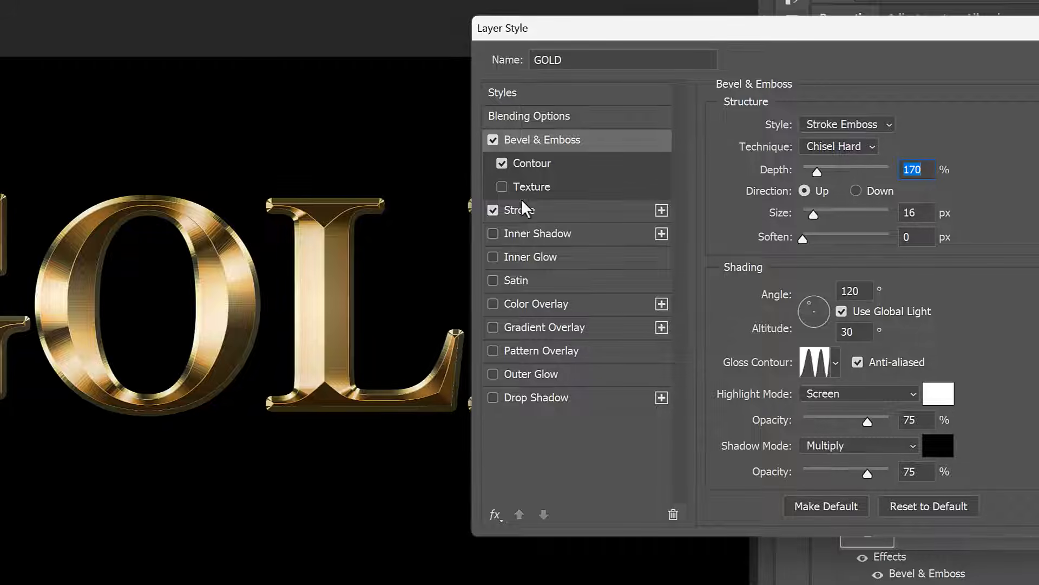
Step: Add an Outer Glow effect to the GOLD layer and set its opacity to 40%
click(564, 373)
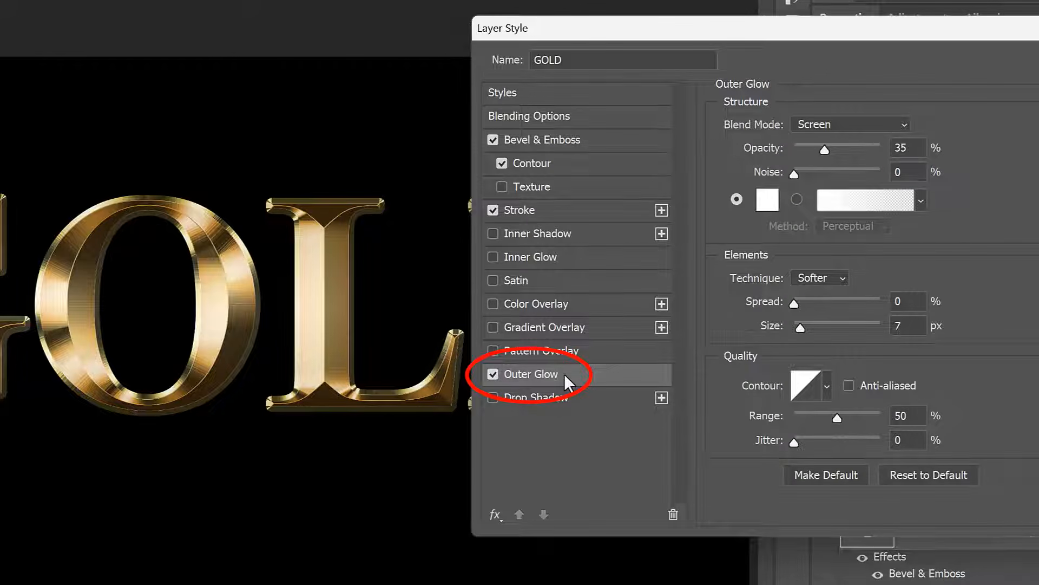
click(901, 148)
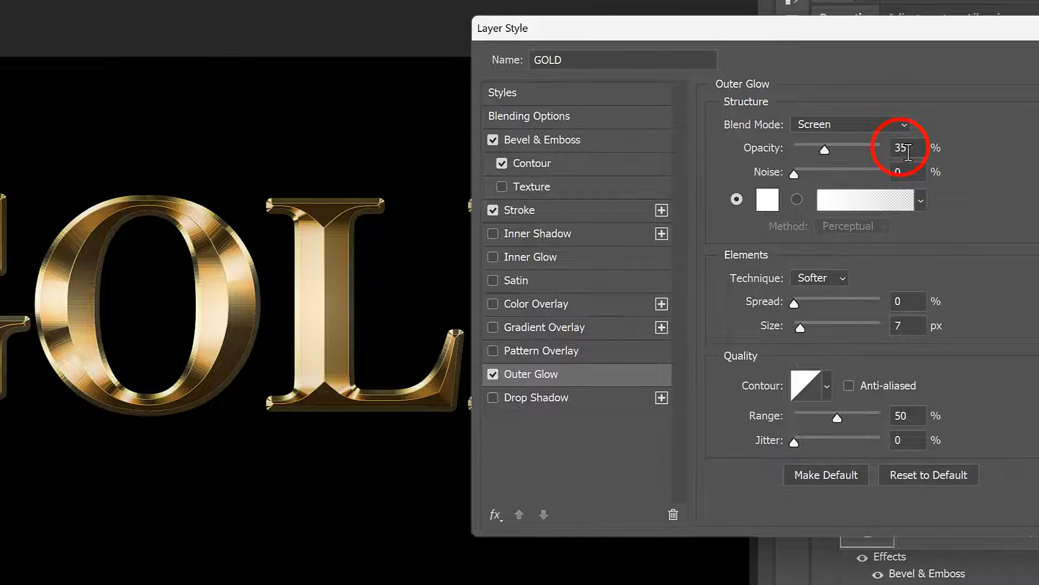
text(40)
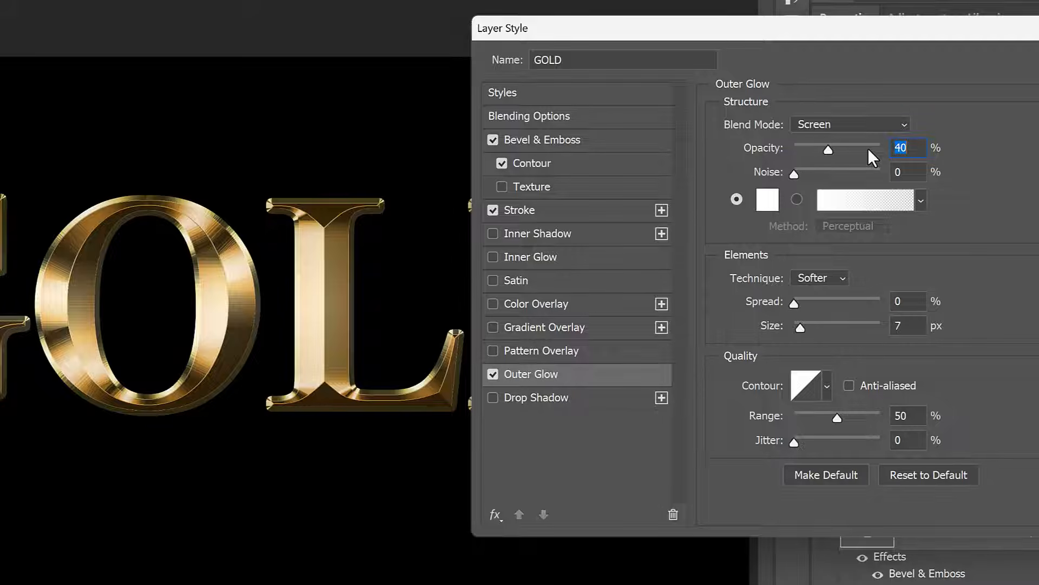
Step: Set the outer glow color to orange with RGB values 232, 128, 31
click(769, 200)
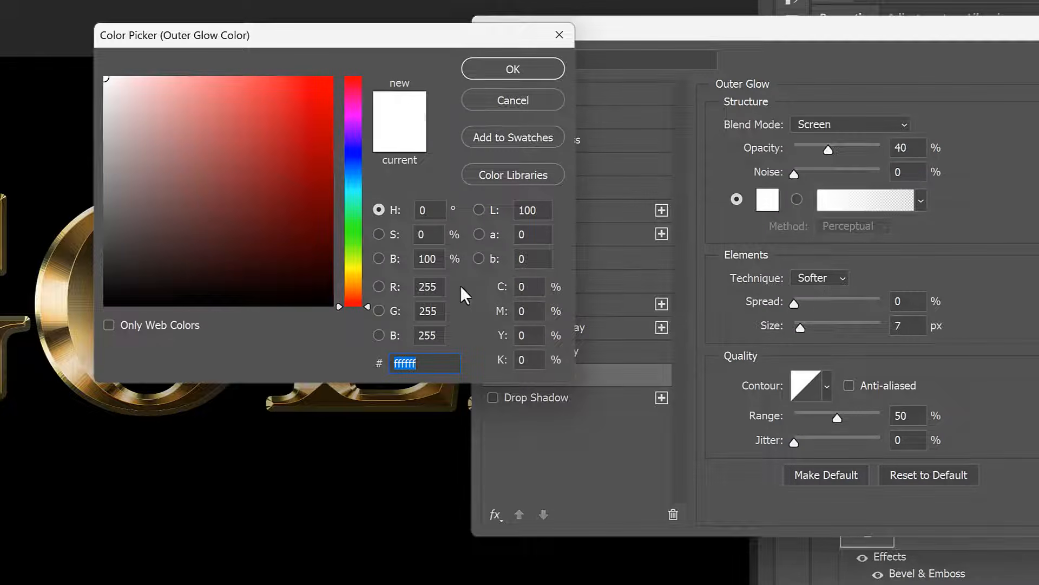
double_click(430, 287)
text(232)
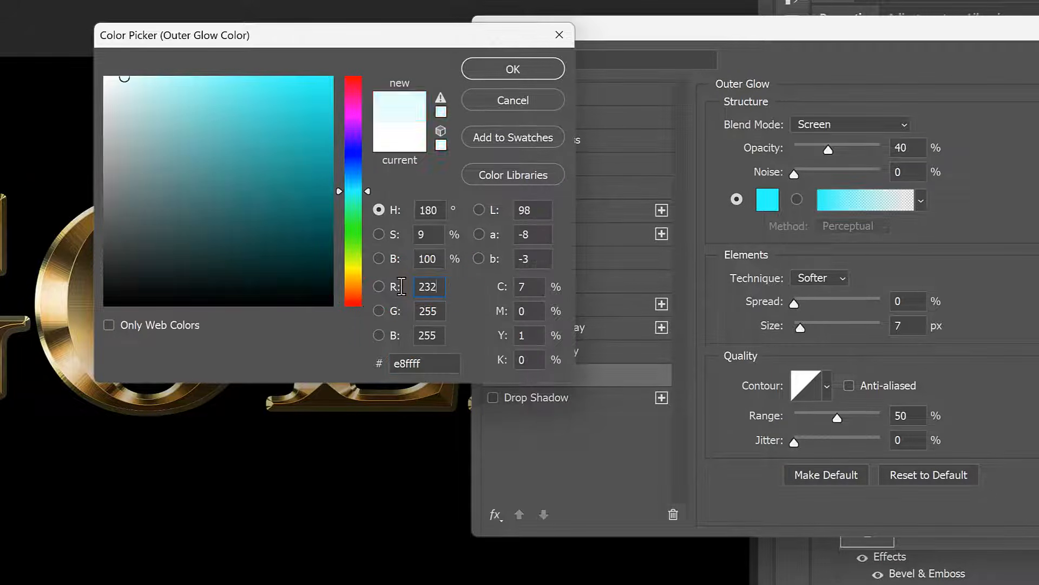
key(Tab)
text(128)
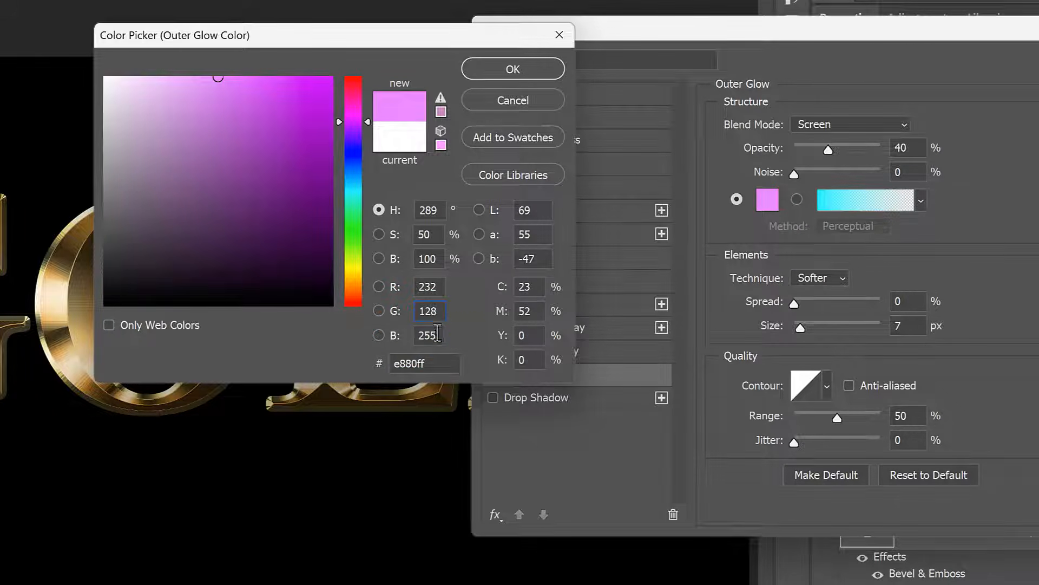
key(Tab)
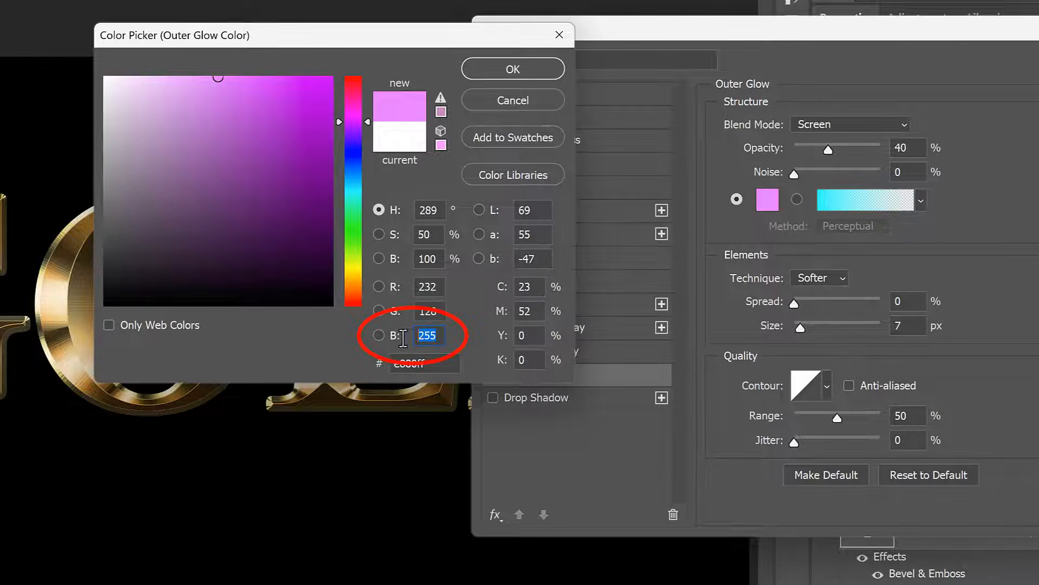
text(31)
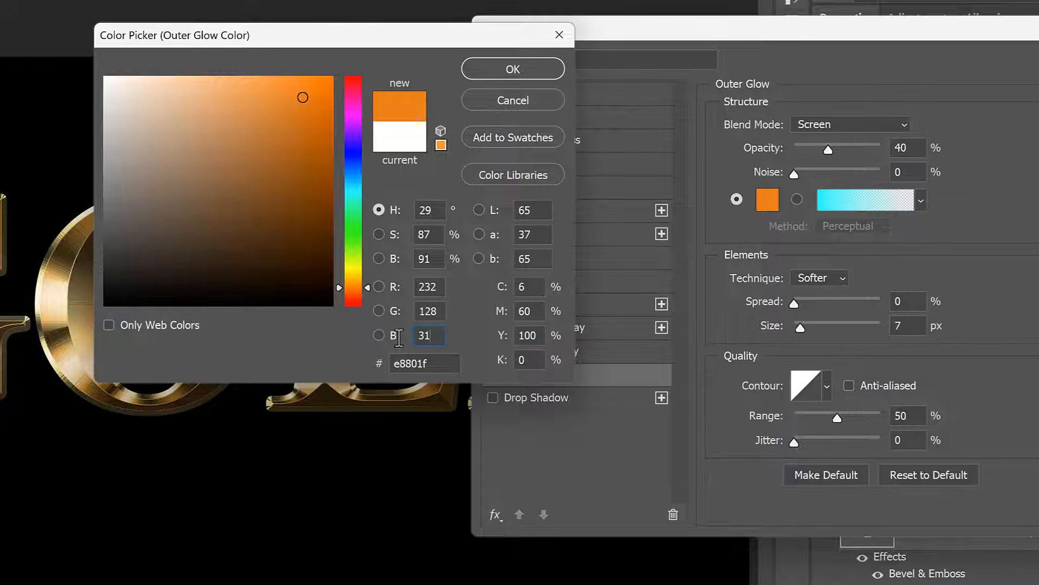
click(534, 67)
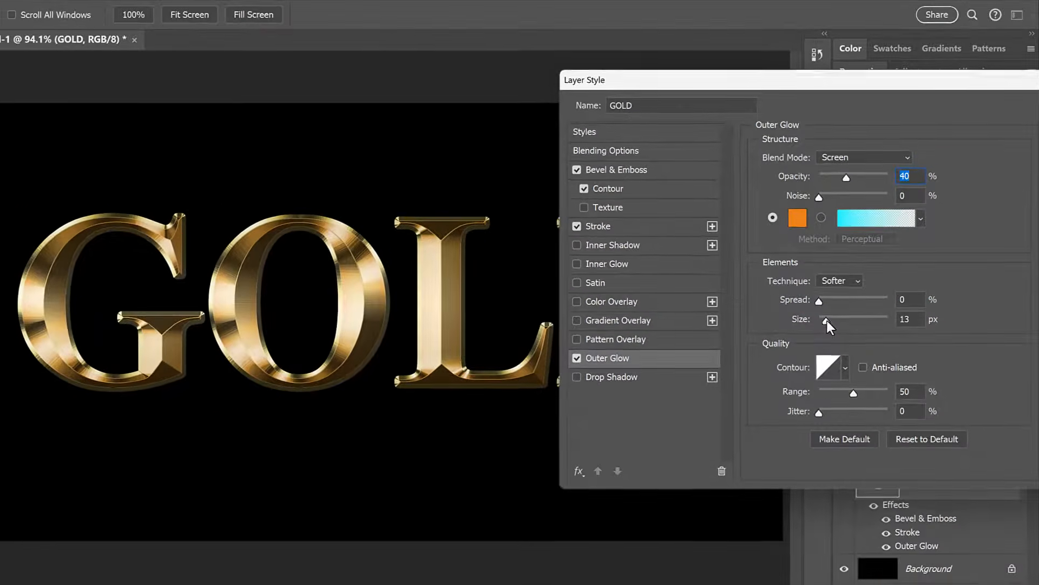
Step: Increase the outer glow size to 110 px and apply the layer style
drag(800, 326, 852, 320)
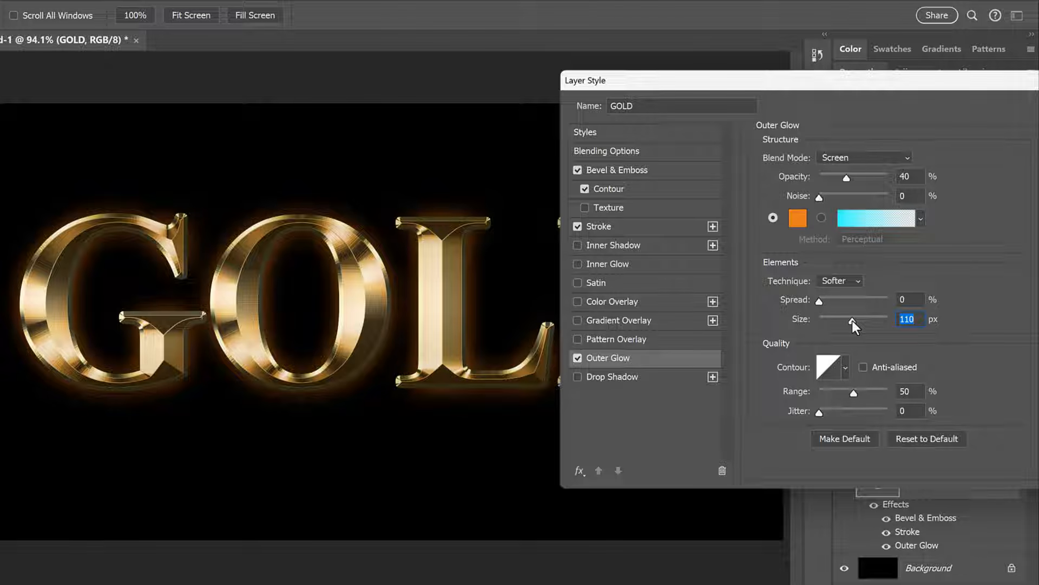
drag(767, 80, 623, 91)
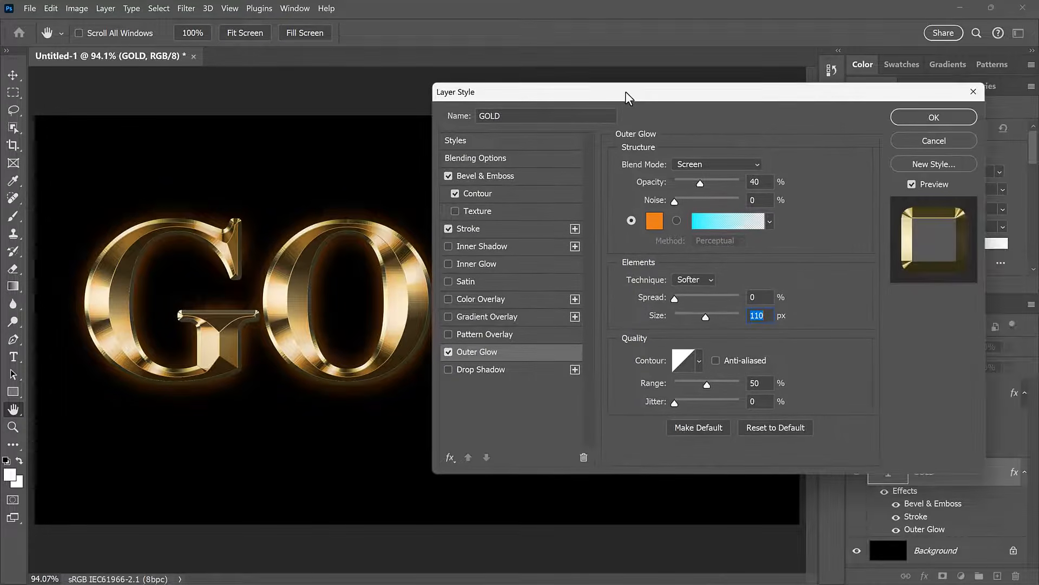
click(950, 116)
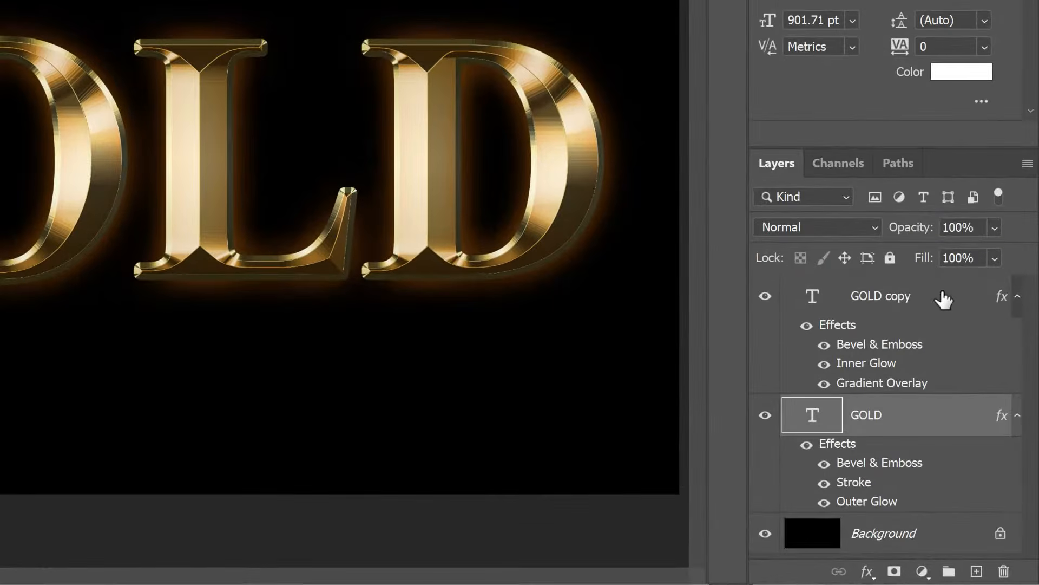
Step: Create a new layer above the GOLD copy layer and name it Sparkles
click(942, 299)
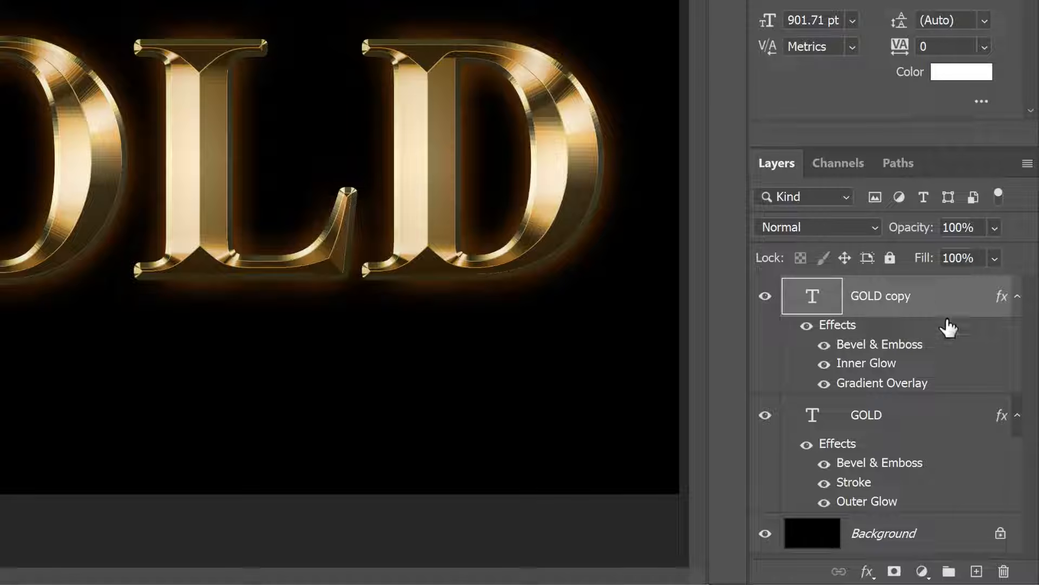
click(977, 571)
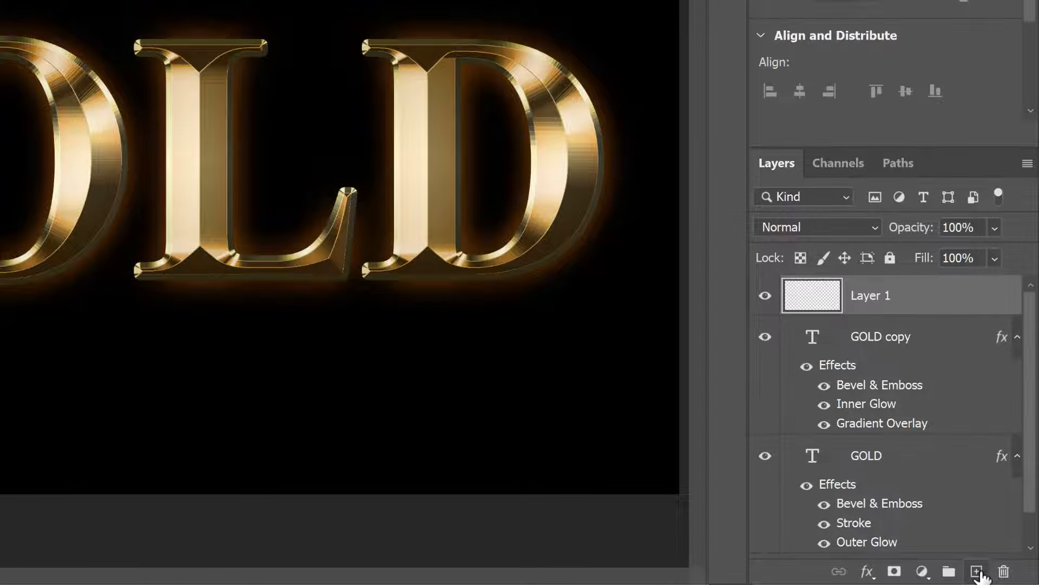
double_click(871, 297)
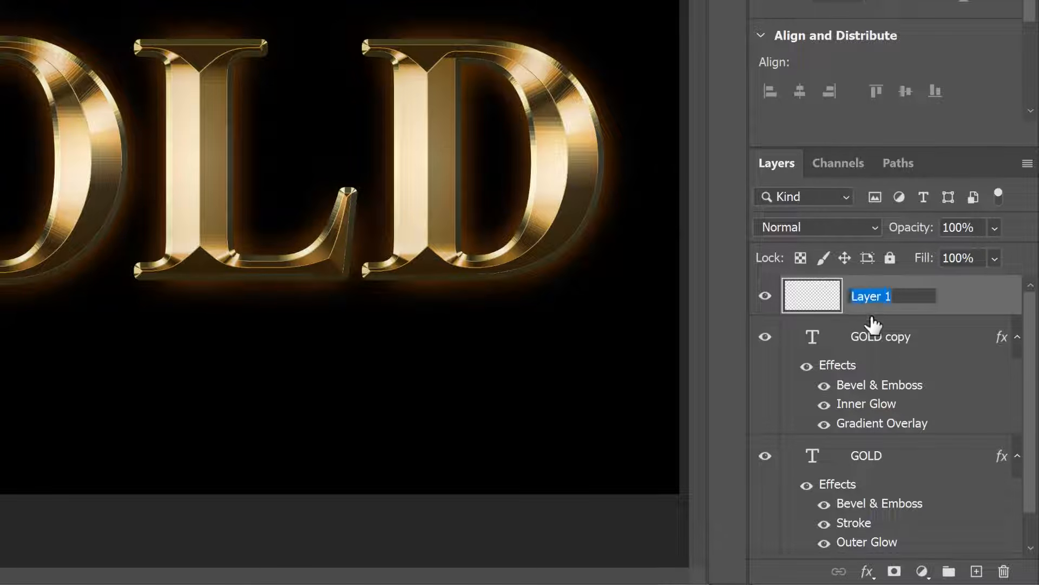
text(Sparkles)
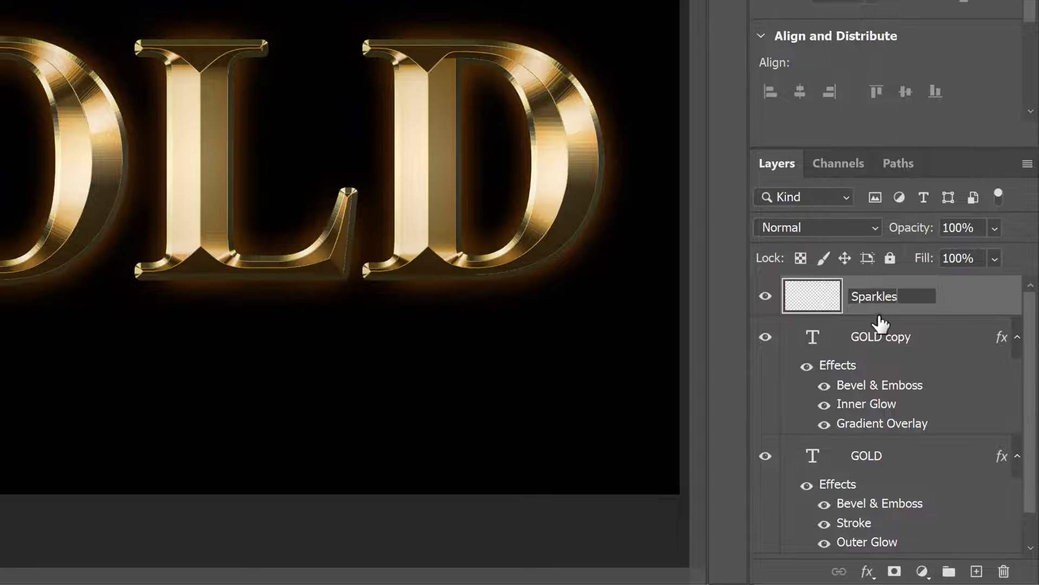
key(Return)
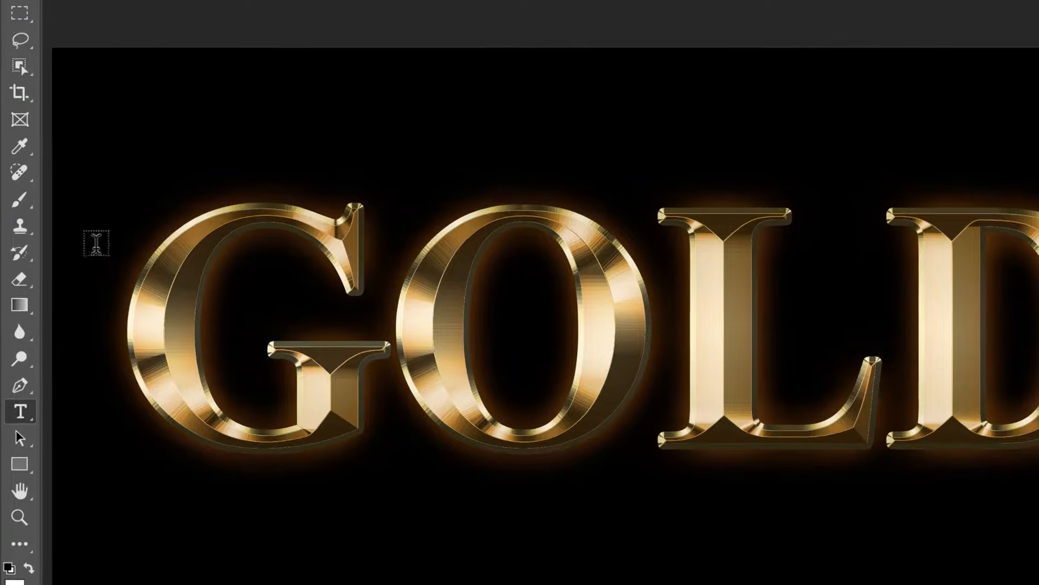
Step: Activate the Brush tool and restore the Legacy Brushes set to the brush presets
click(30, 204)
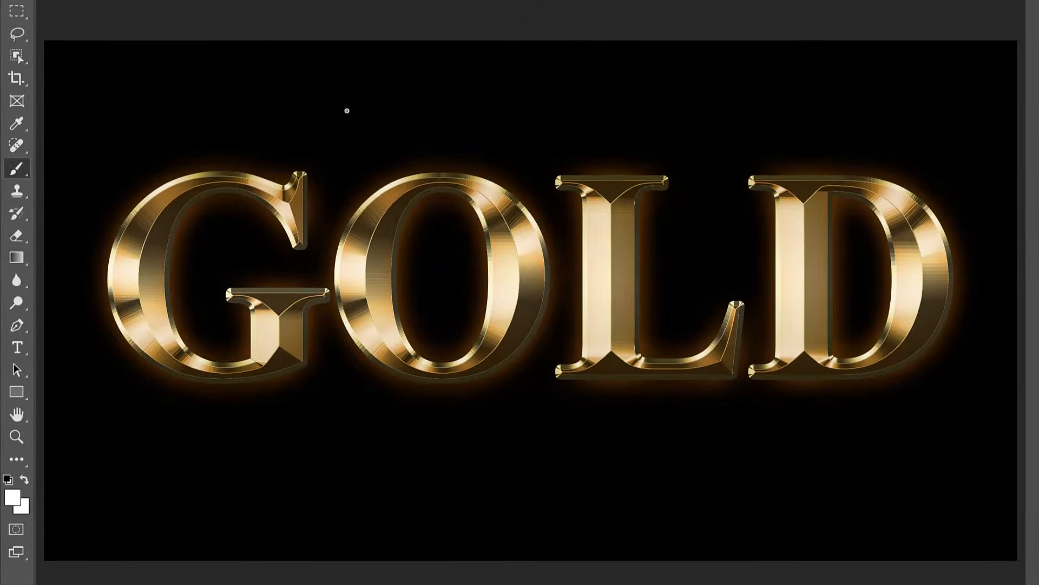
right_click(347, 111)
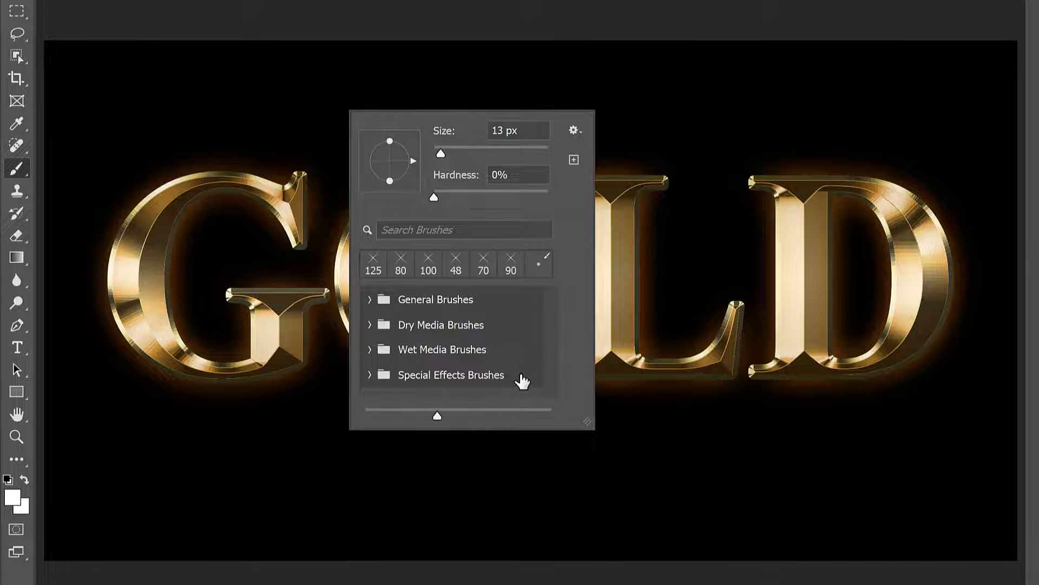
click(573, 130)
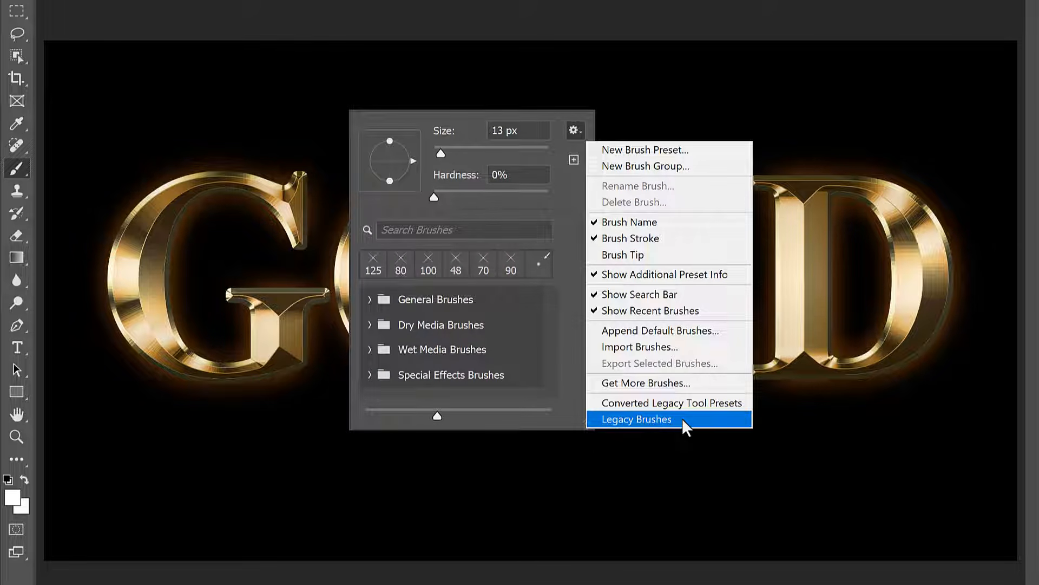
click(666, 419)
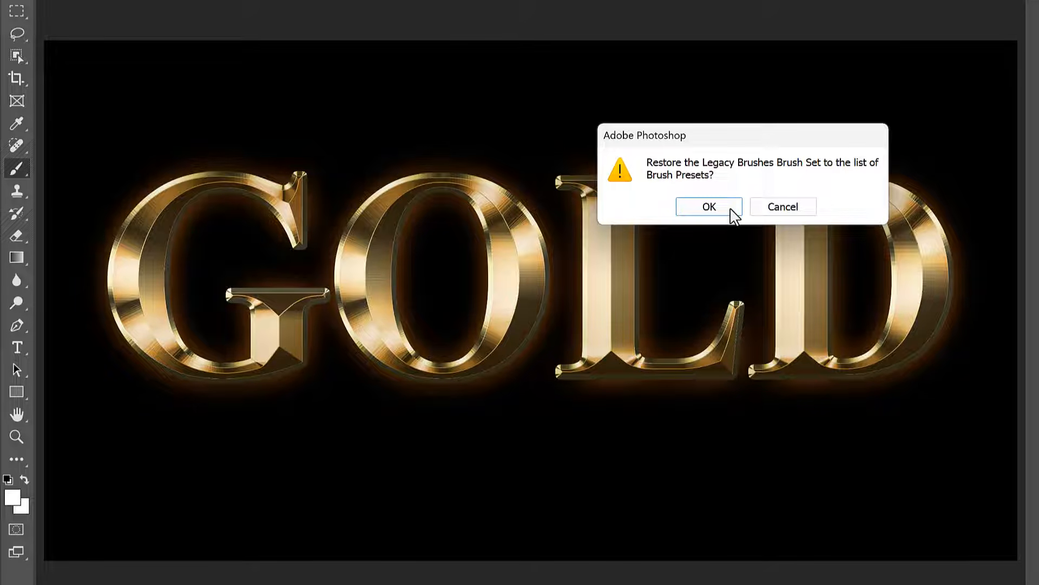
click(734, 214)
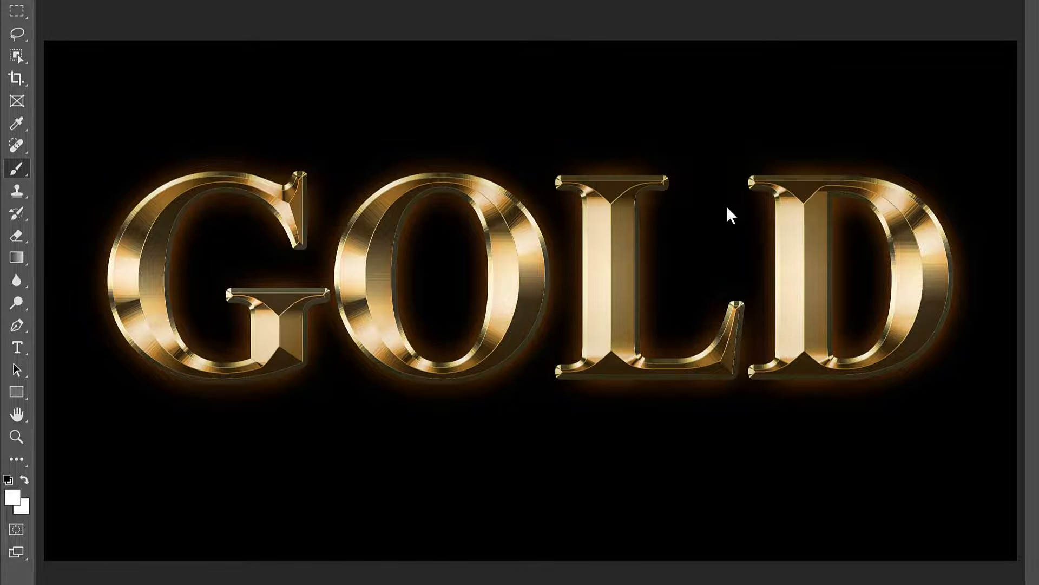
Step: Choose the Crosshatch 4 brush from the Assorted Brushes group of the Legacy Brushes
right_click(385, 120)
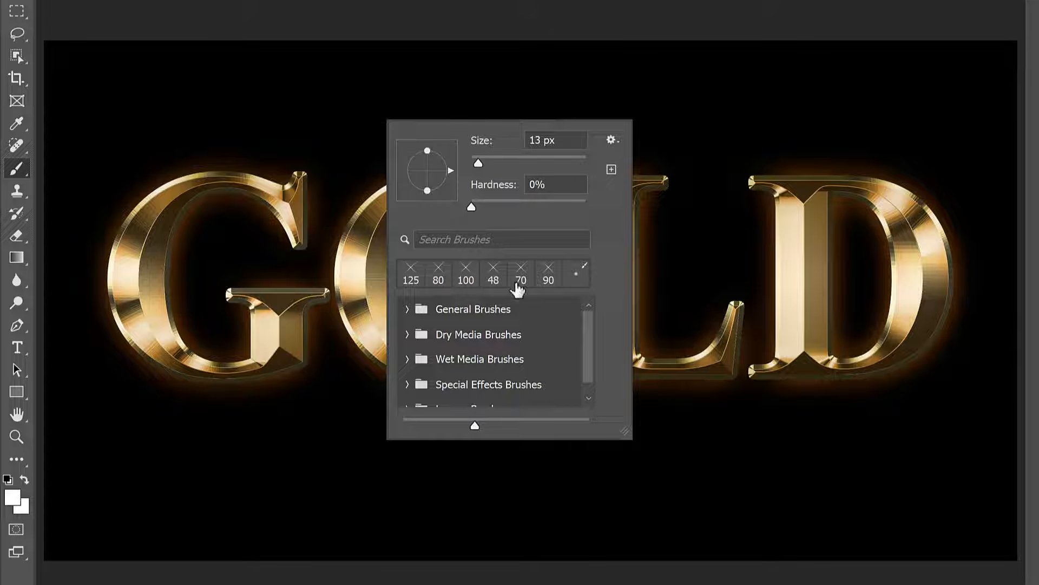
drag(587, 332, 583, 353)
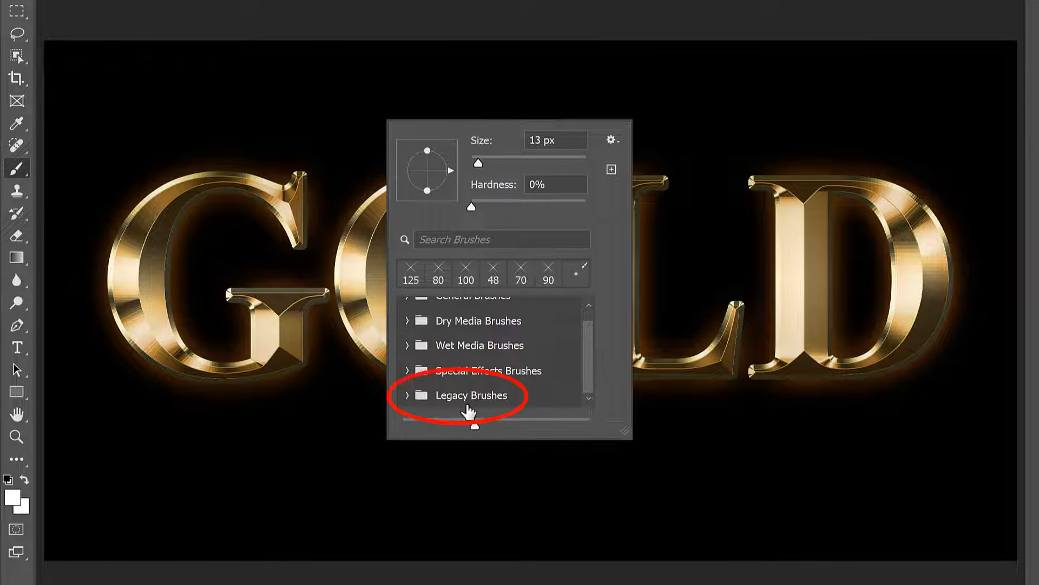
click(407, 396)
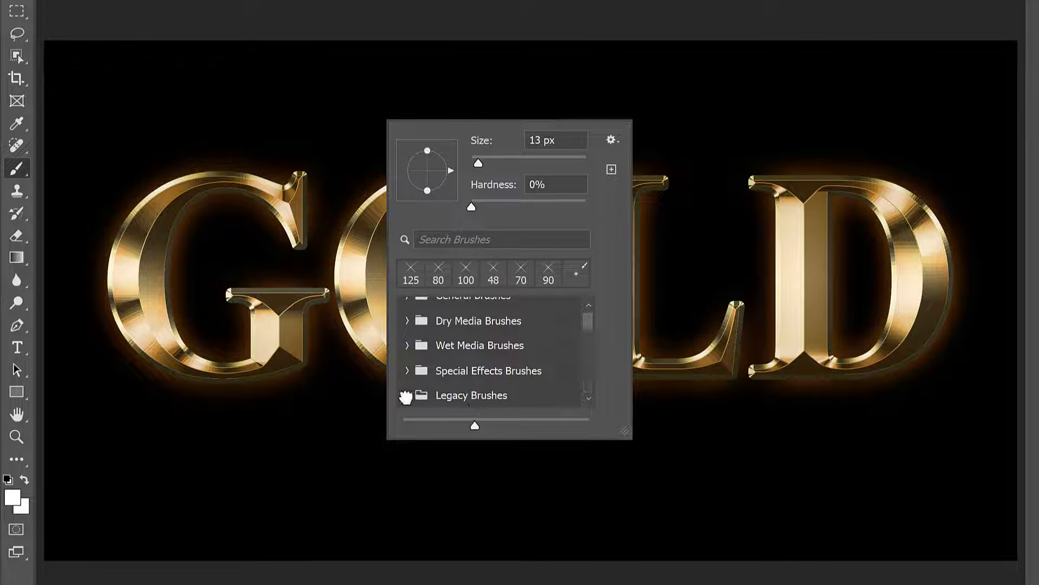
drag(586, 324, 582, 341)
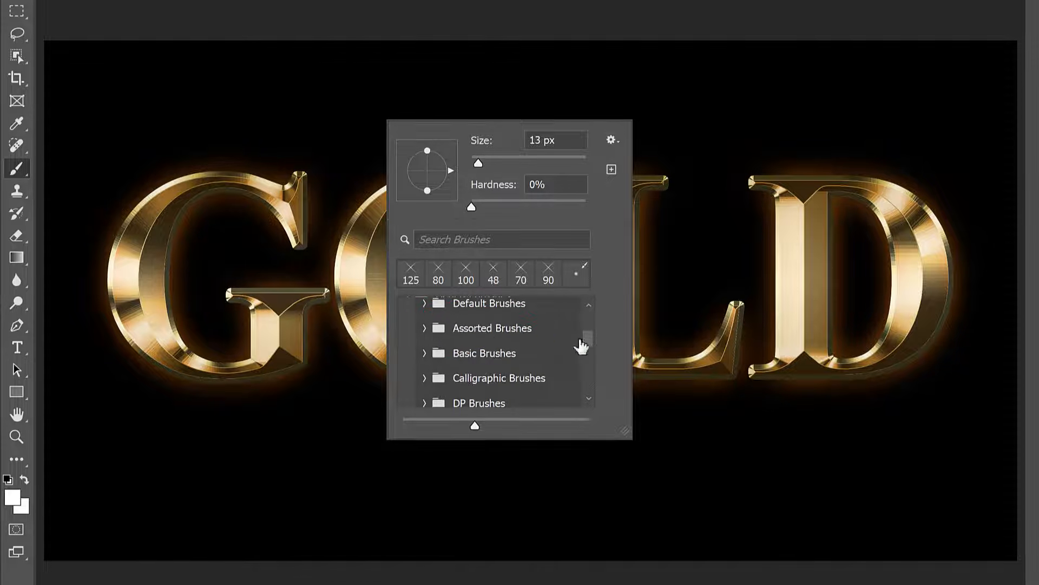
click(423, 328)
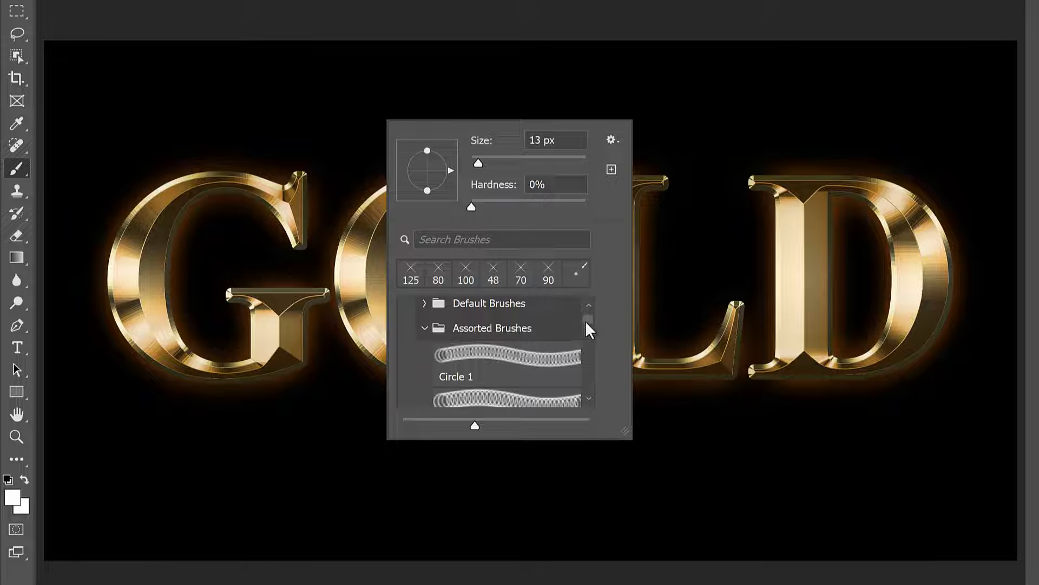
drag(586, 319, 587, 333)
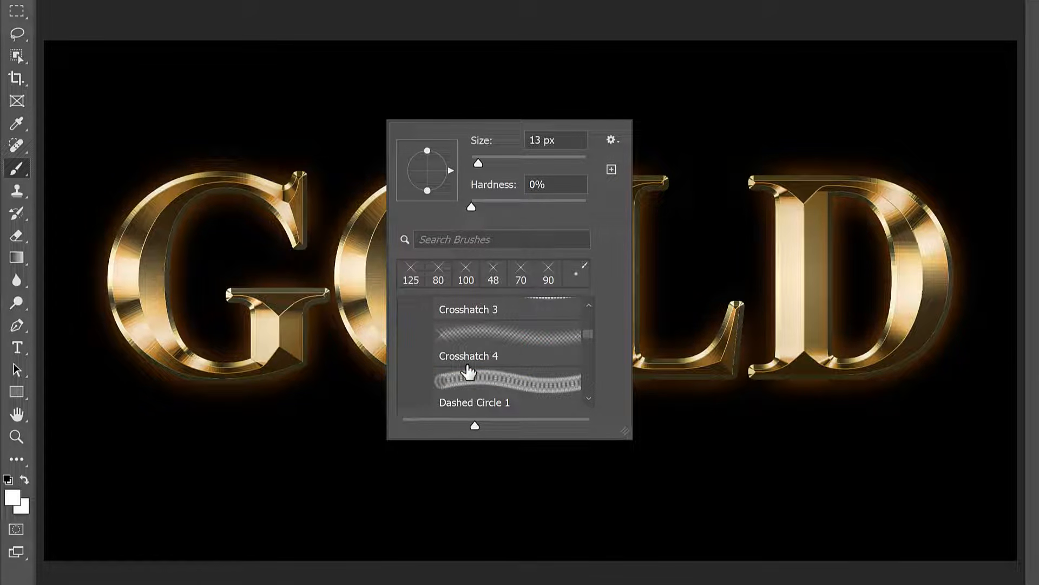
click(512, 336)
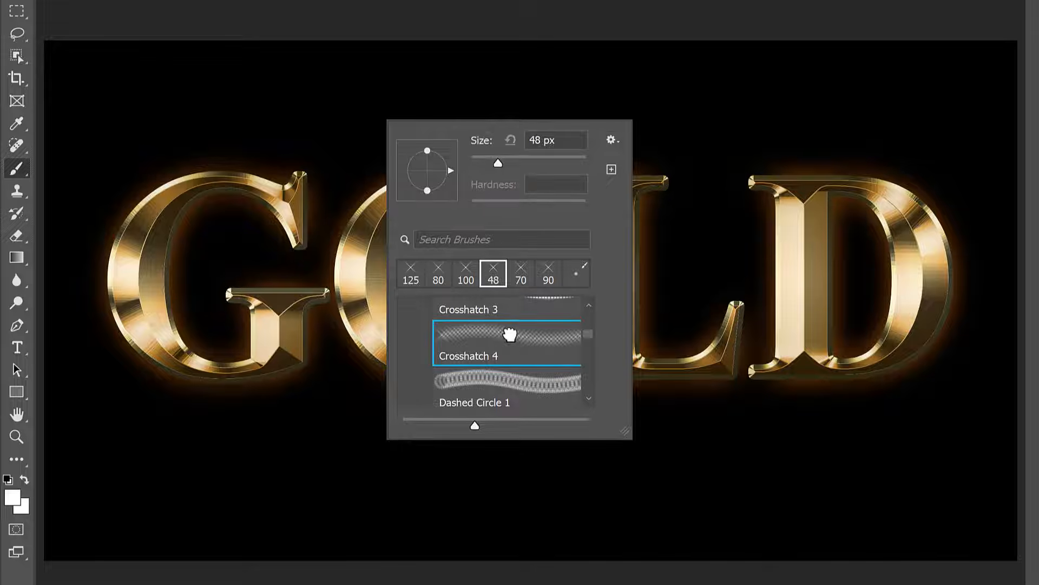
key(Return)
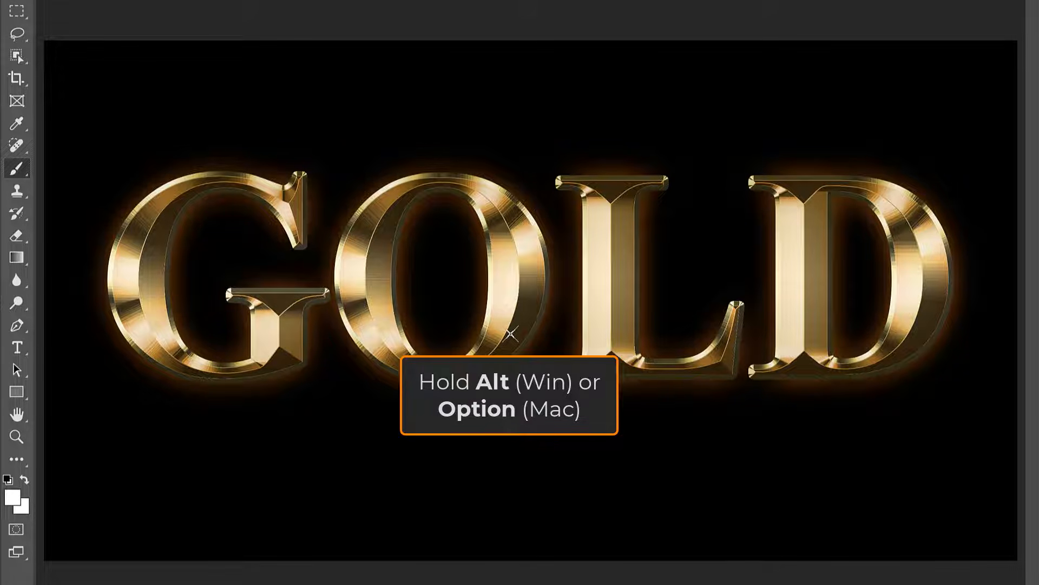
Step: Stamp a 100 px sparkle on the upper tip of the G, using a light gold sampled from the letter O
key(alt)
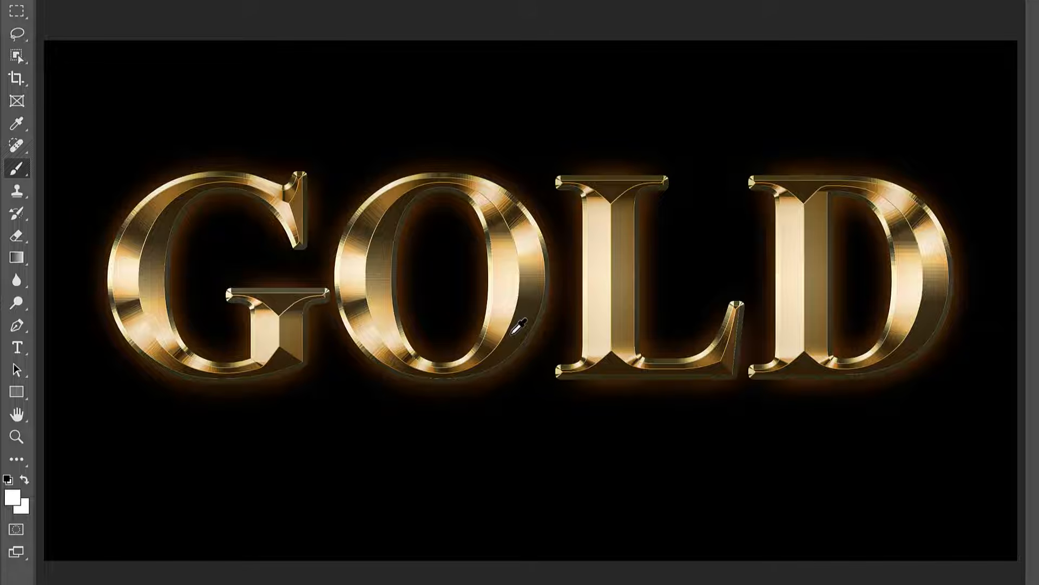
alt+click(507, 281)
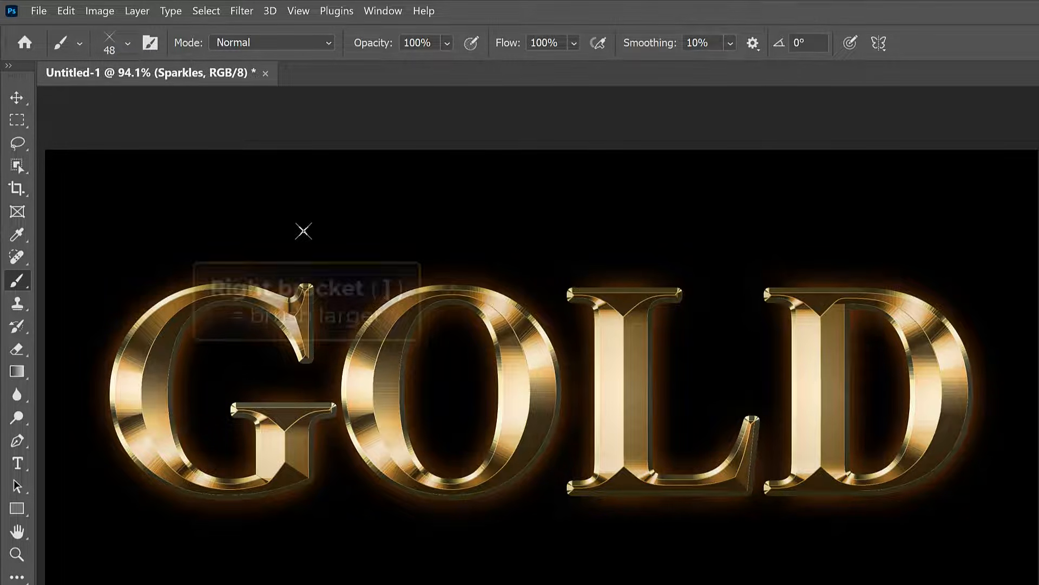
key(bracketright)
key(bracketright)
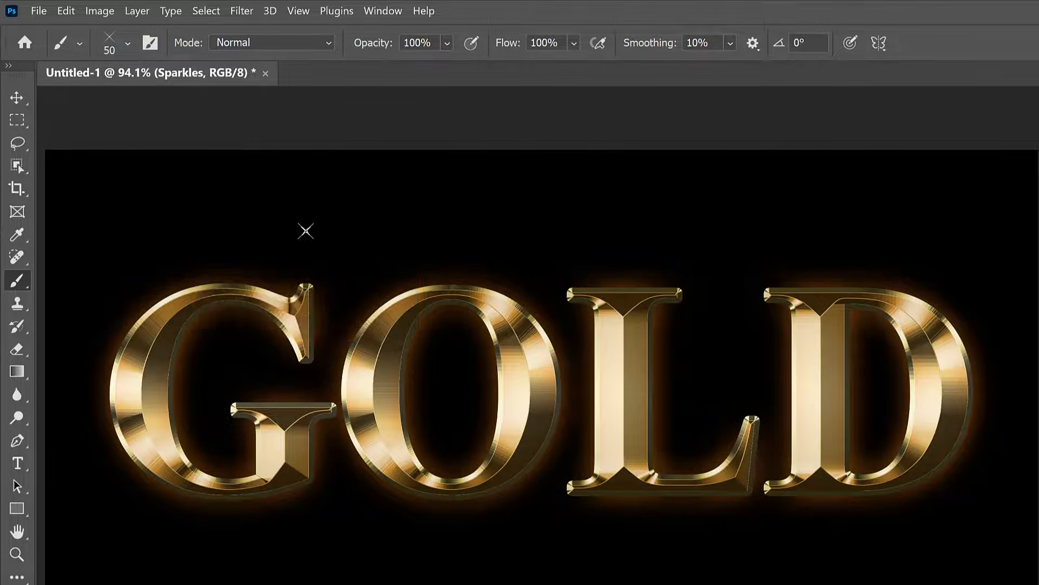
key(bracketright)
key(bracketright)
key(bracketright)
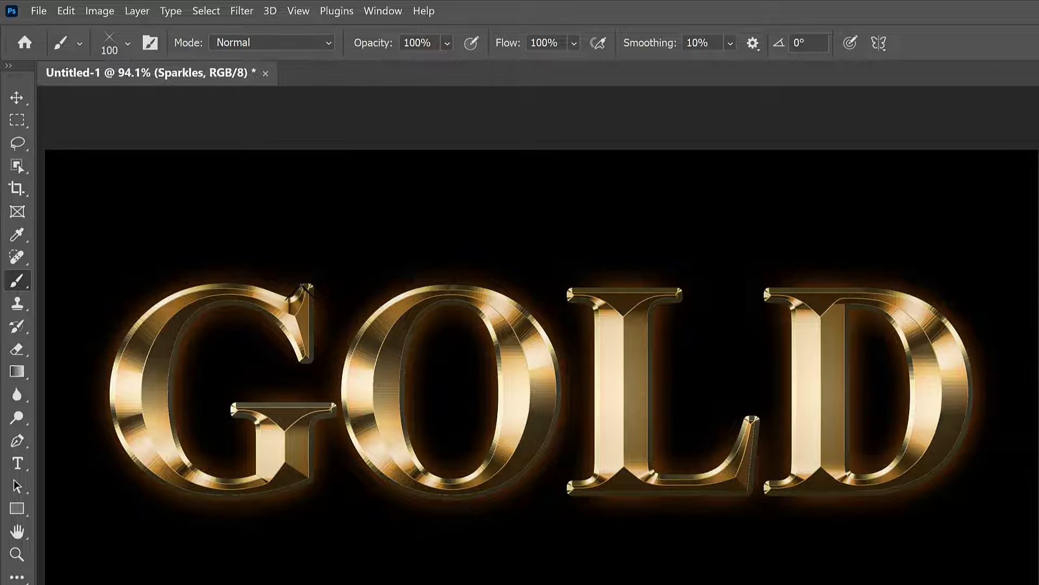
click(301, 284)
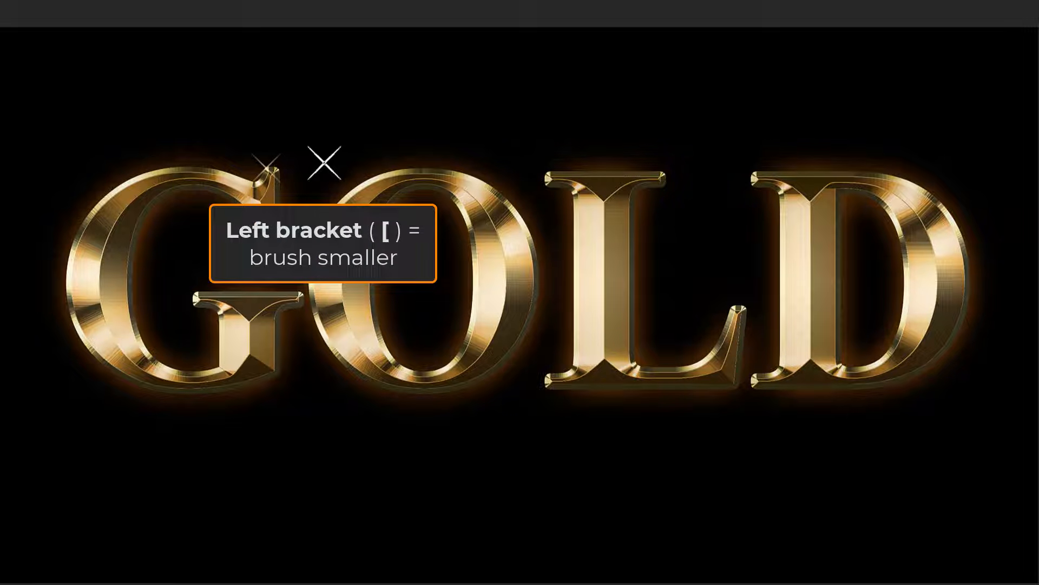
Step: Shrink the brush two sizes and stamp sparkles on the inner tip of the G's crossbar and the L's lower inner corner
key(bracketleft)
key(bracketleft)
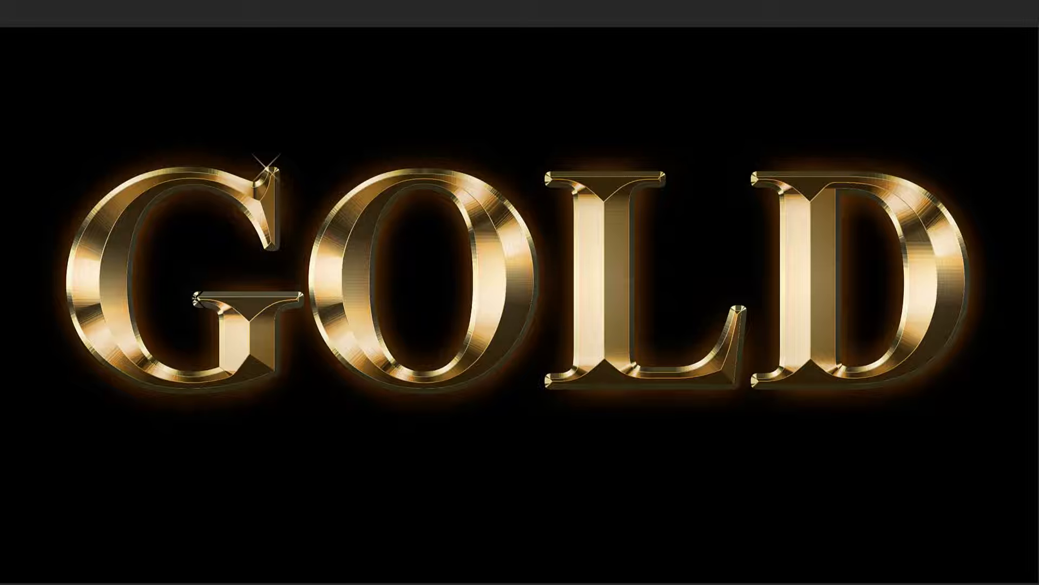
click(195, 299)
click(635, 361)
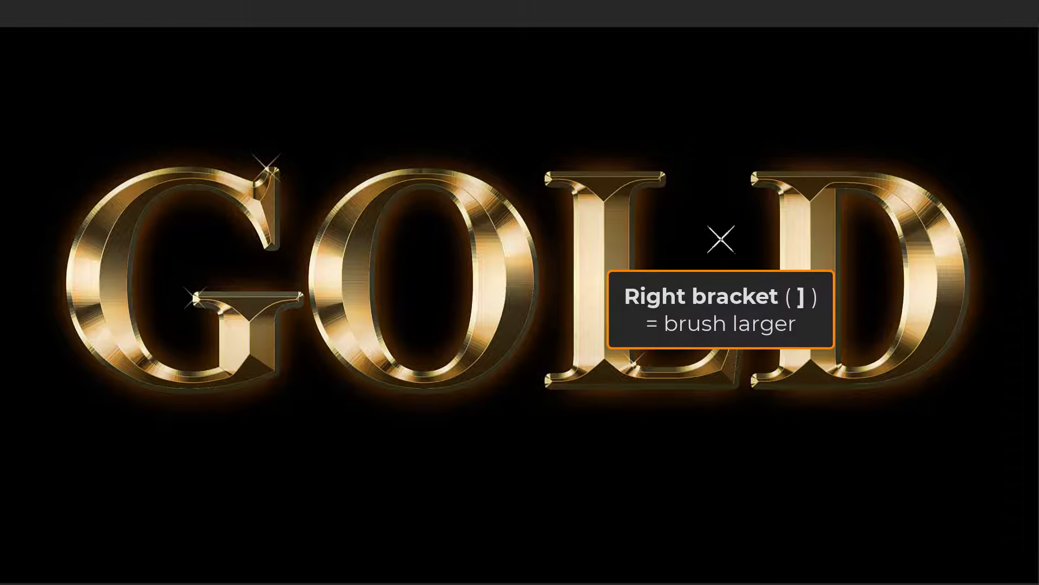
Step: Enlarge the brush to 125 px and stamp a sparkle on the upper-left corner of the D
key(bracketright)
key(bracketright)
key(bracketright)
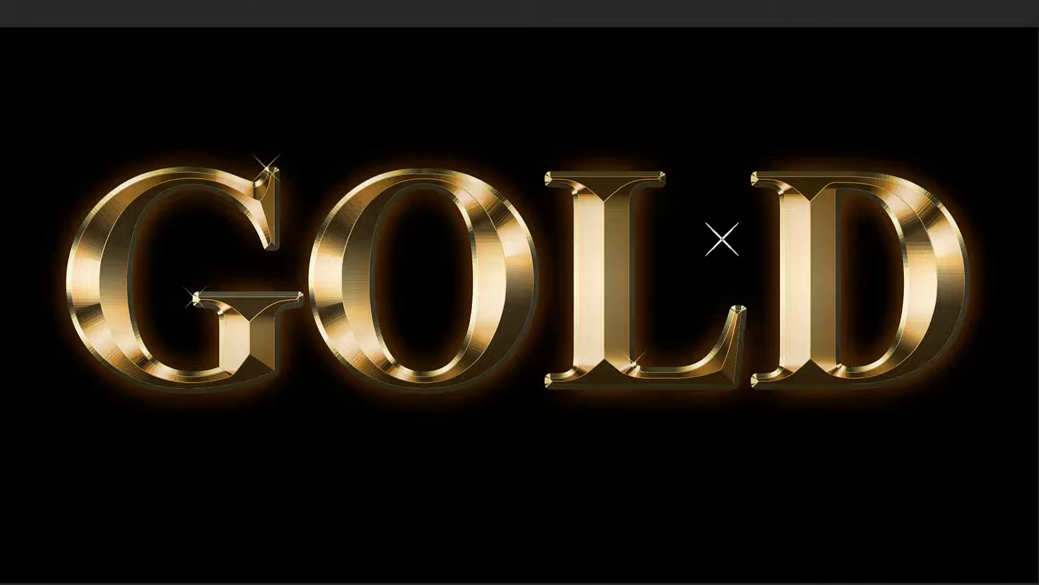
click(756, 178)
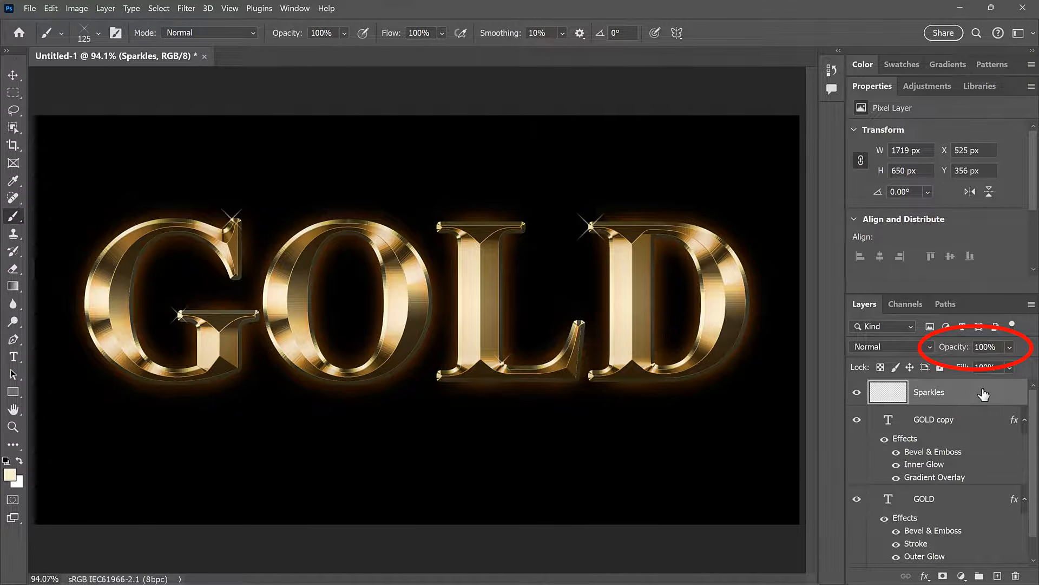
Step: Lower the Sparkles layer's opacity to 80%
click(1010, 347)
drag(1028, 364, 1018, 363)
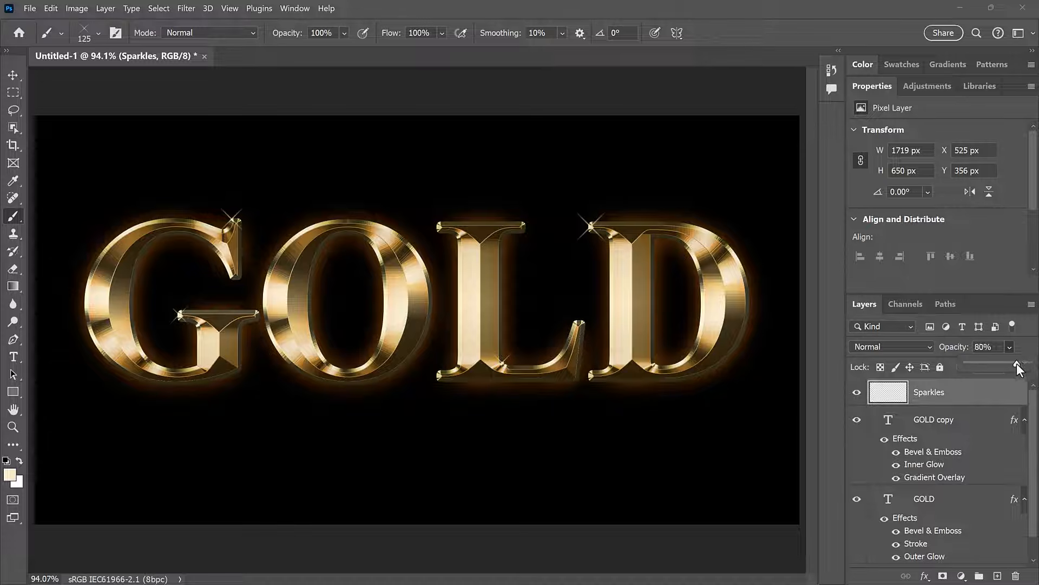
Step: Hide the black Background layer so the text sits on transparency
click(1029, 351)
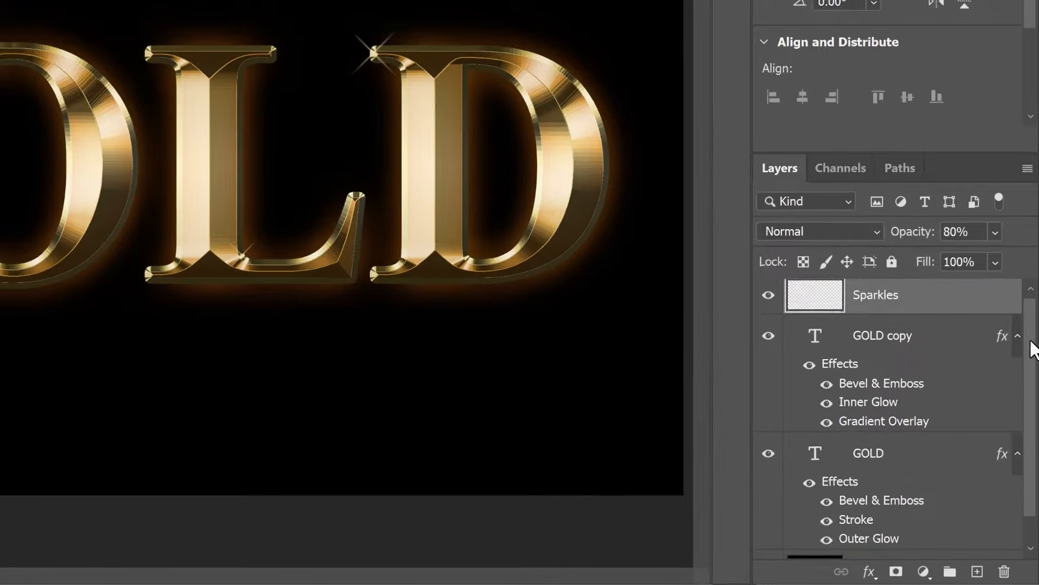
scroll(1032, 428, down, 1)
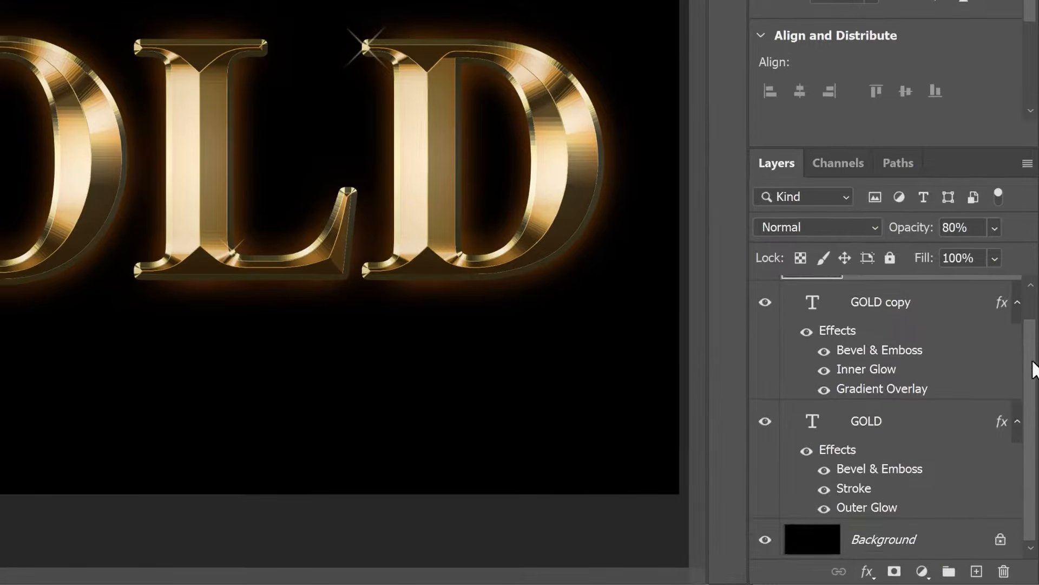
click(765, 540)
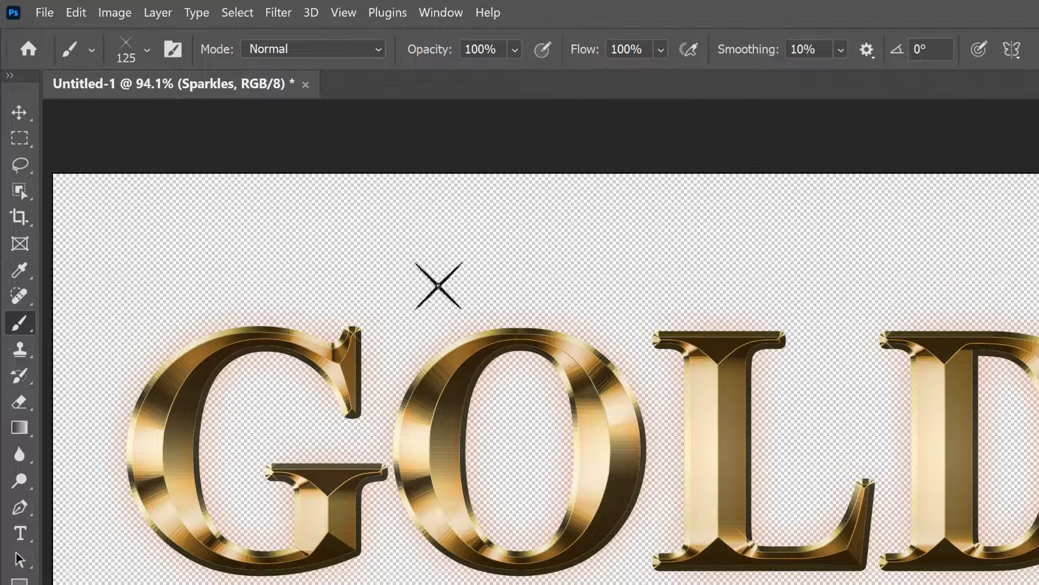
Step: Save a copy as a PNG named gold-text in the Text effects folder, using the smallest file size option
click(53, 16)
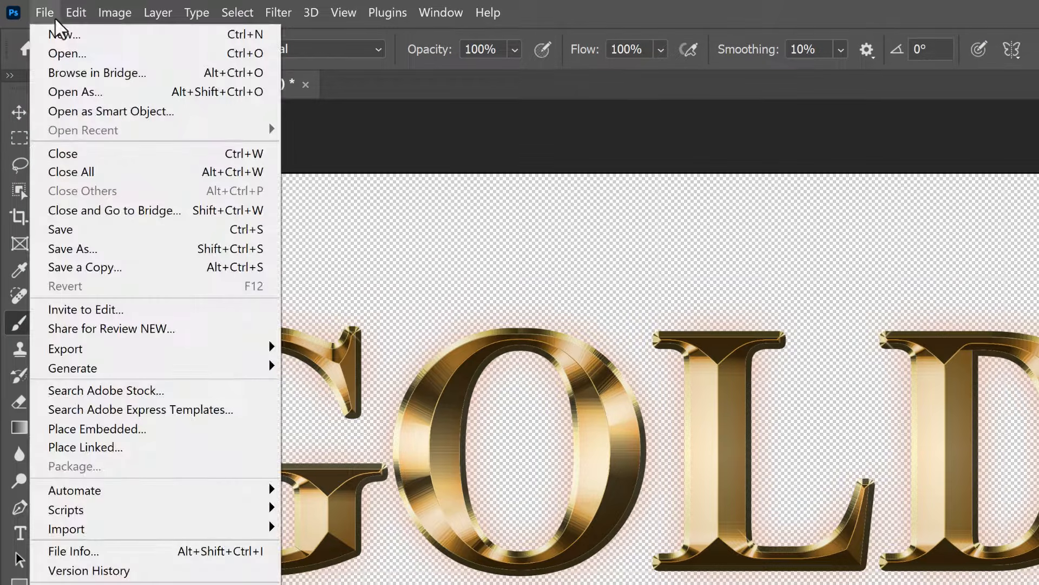
click(134, 265)
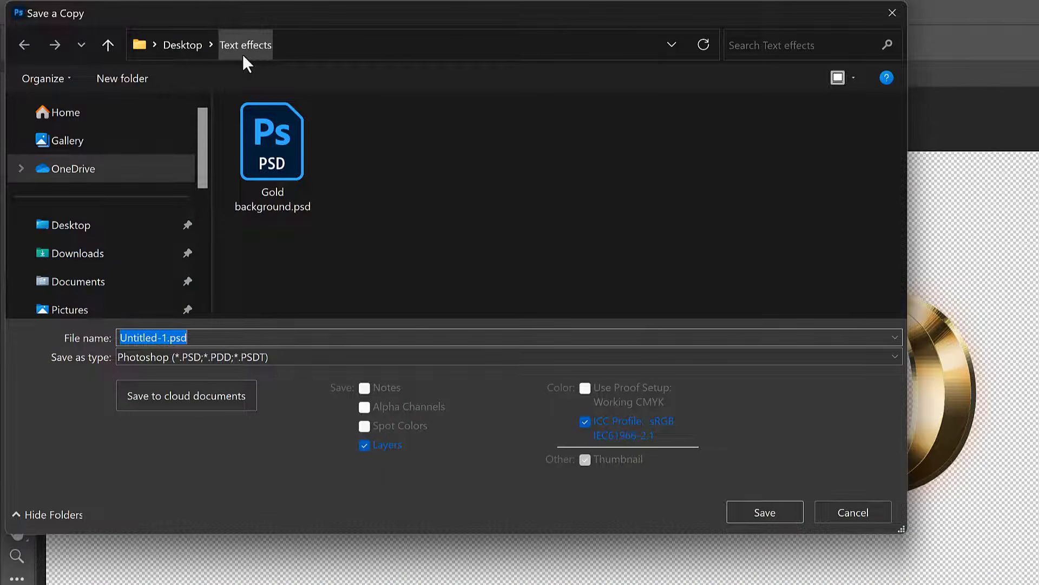
click(287, 357)
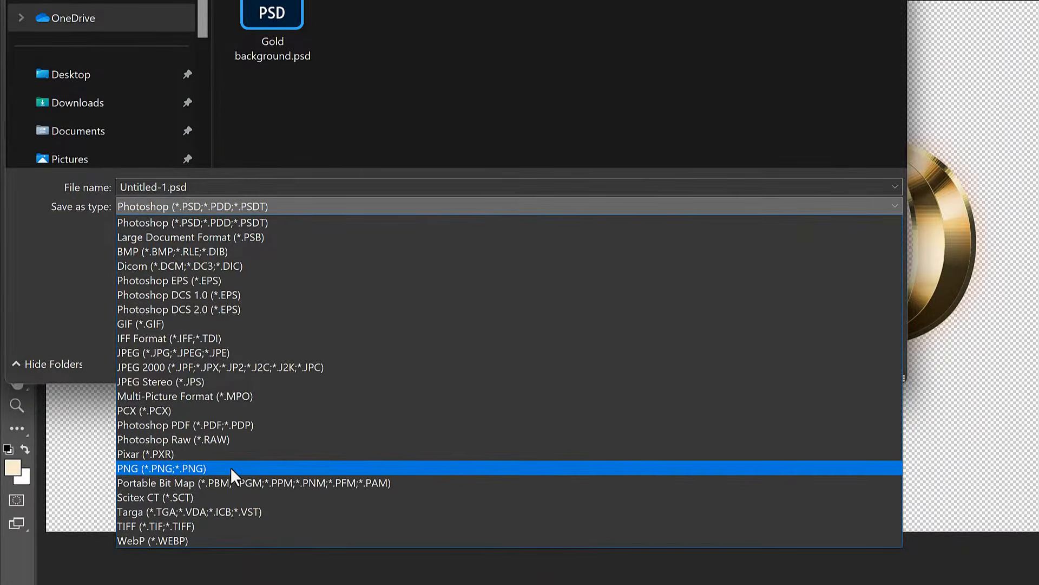
click(229, 467)
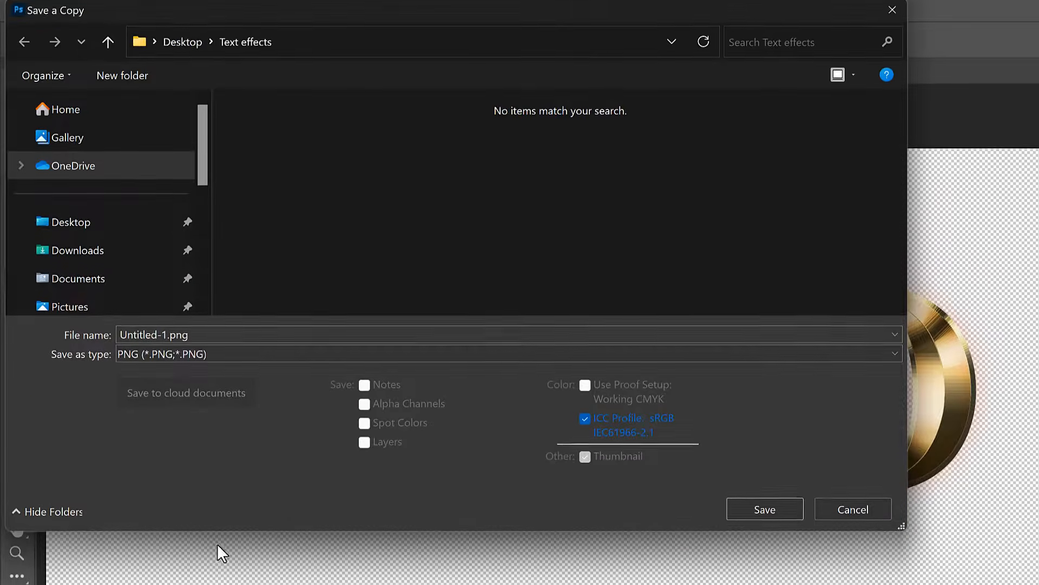
click(92, 336)
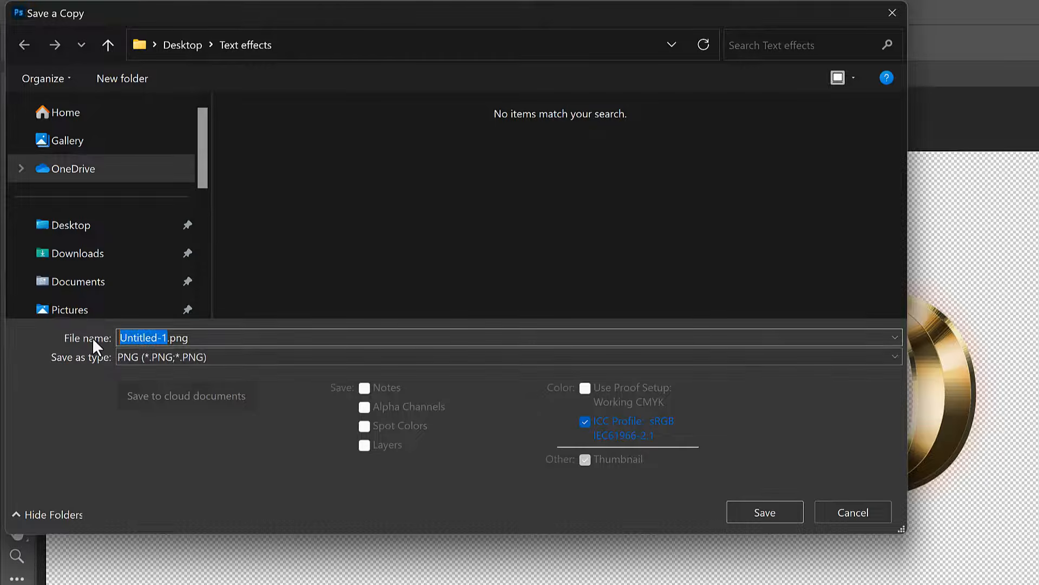
text(gold-text)
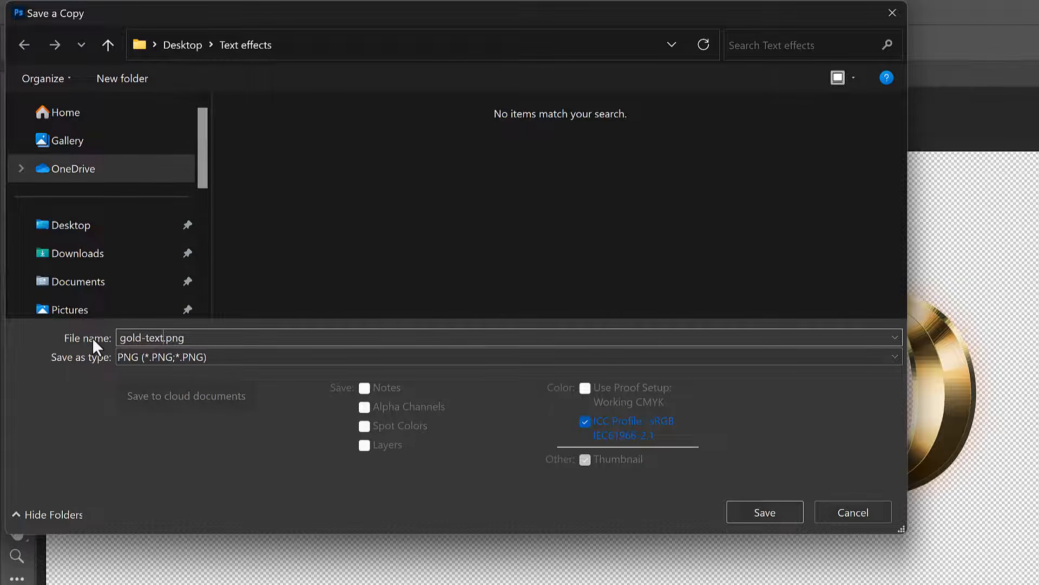
click(788, 519)
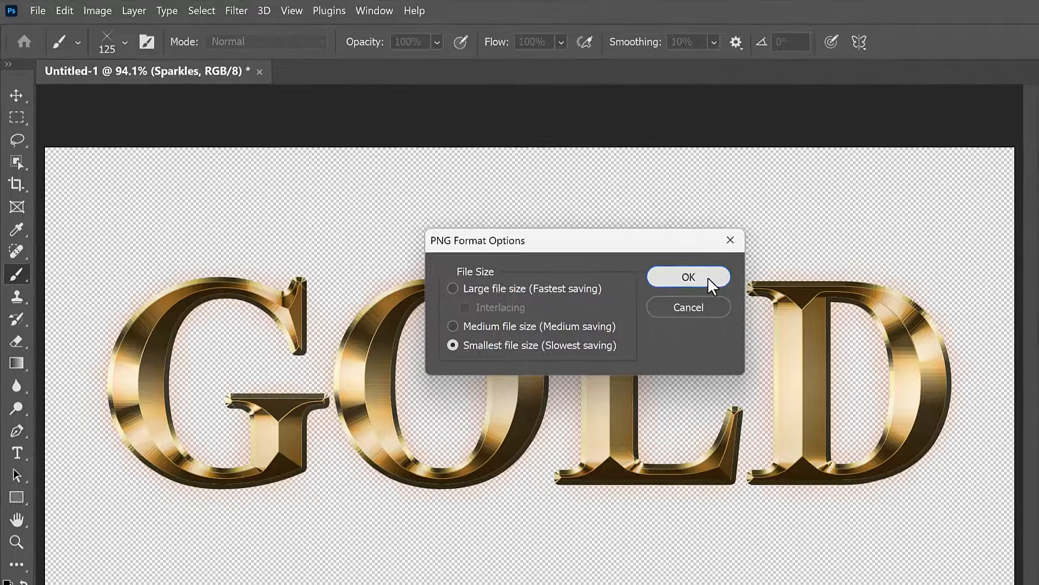
click(725, 284)
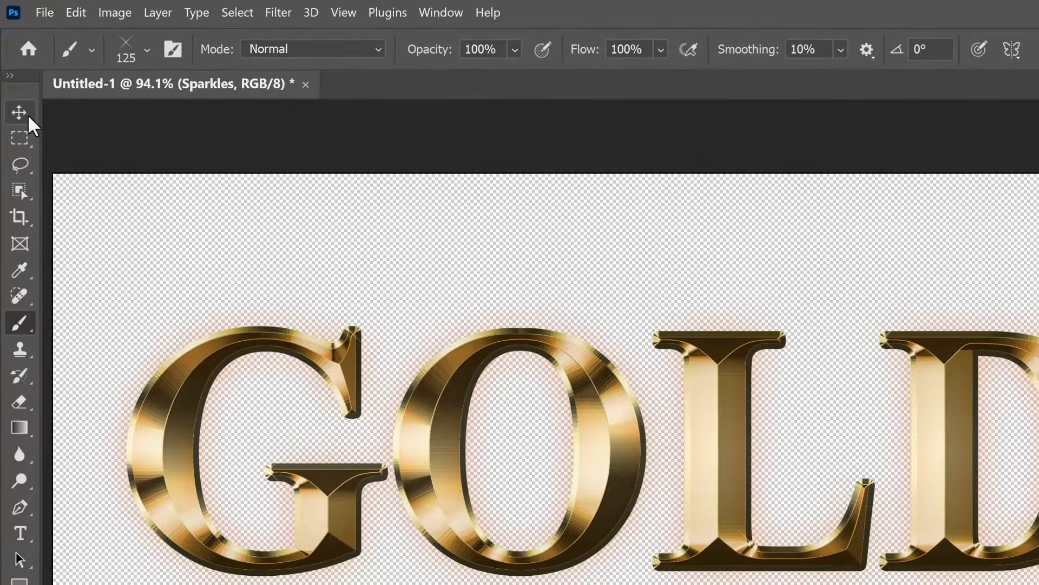
Step: Activate the Move tool and open Gold background.psd from the Text effects folder
click(27, 114)
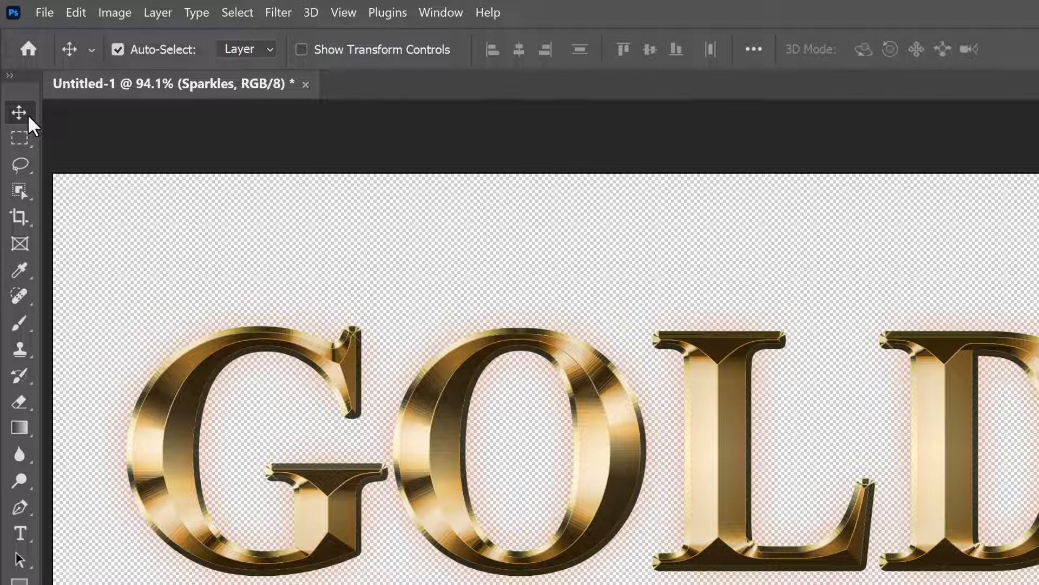
click(53, 20)
click(98, 52)
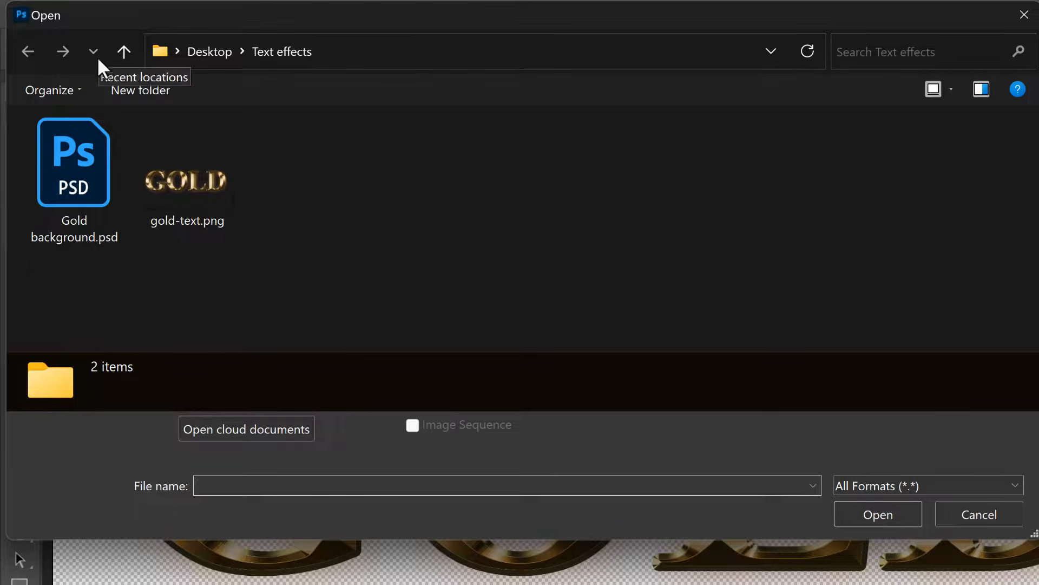
click(107, 183)
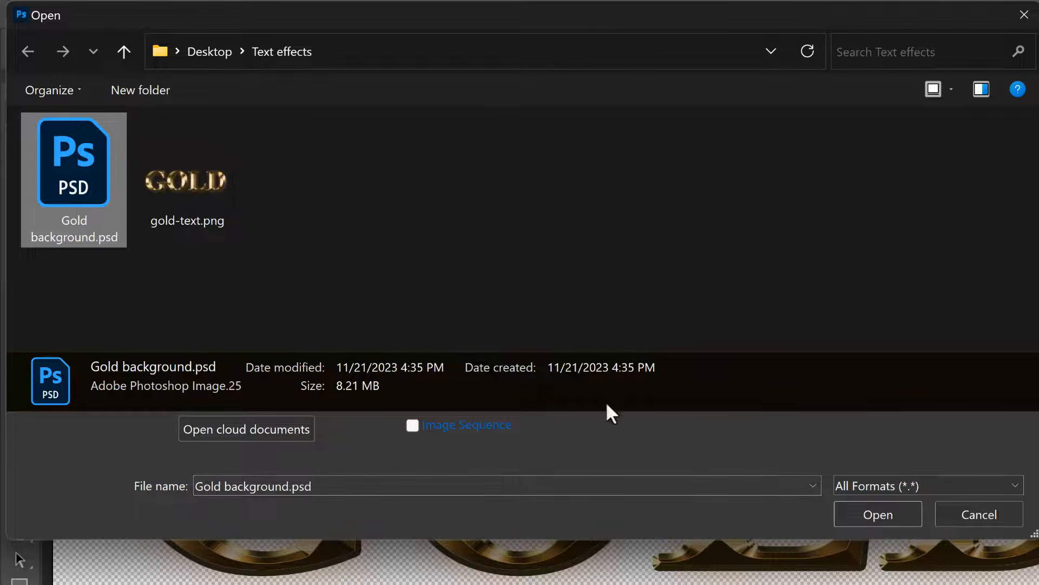
click(899, 511)
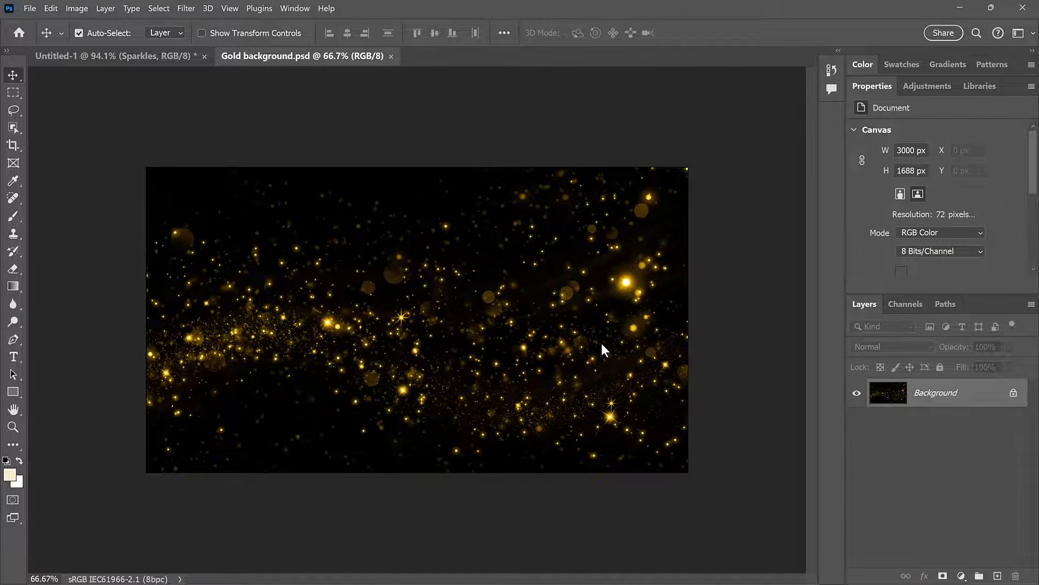
Step: Place gold-text.png as an embedded object over the gold particle background, keeping its default size and position
click(238, 11)
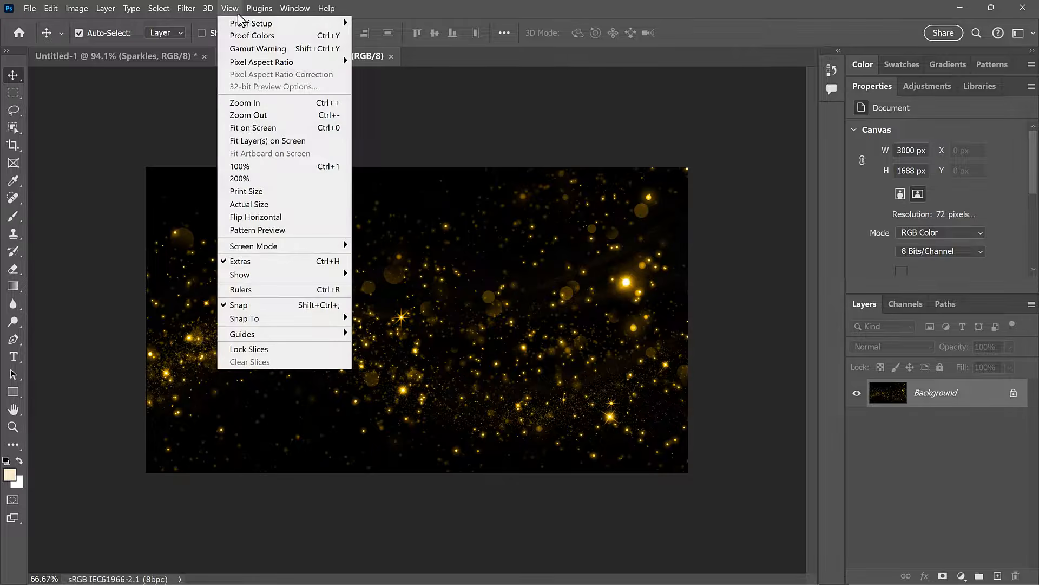
click(286, 129)
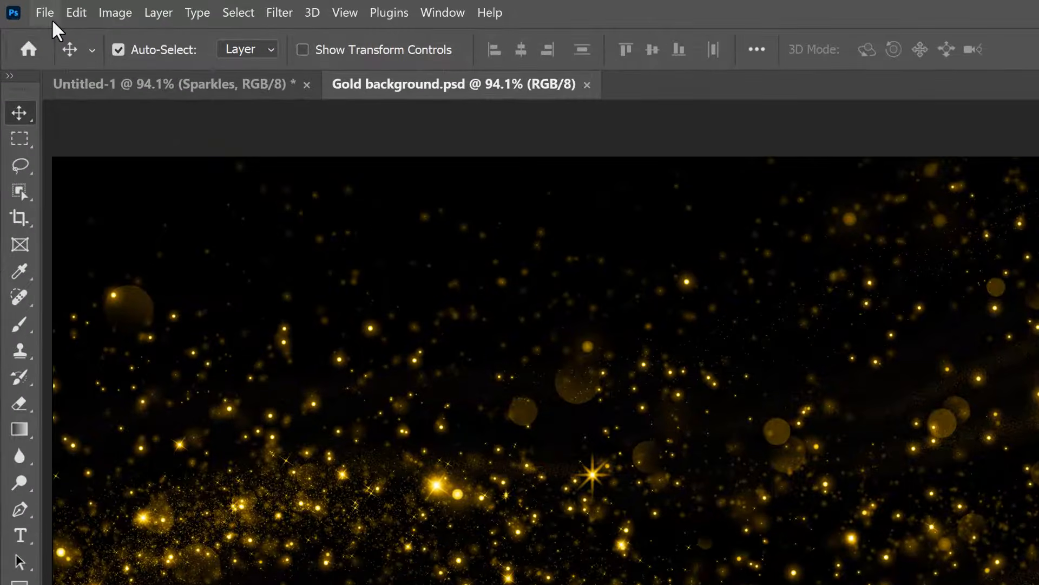
click(52, 19)
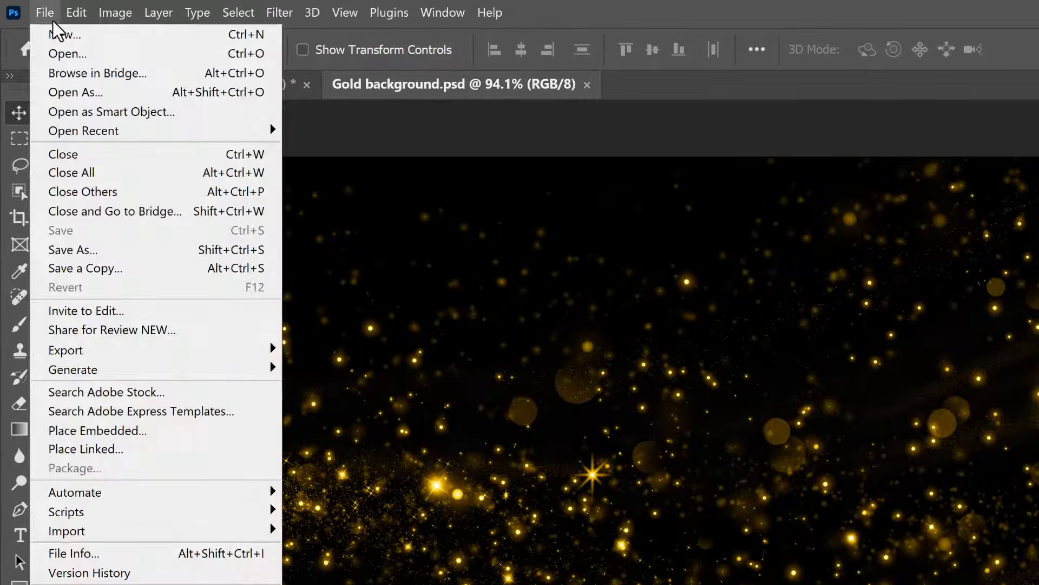
click(155, 430)
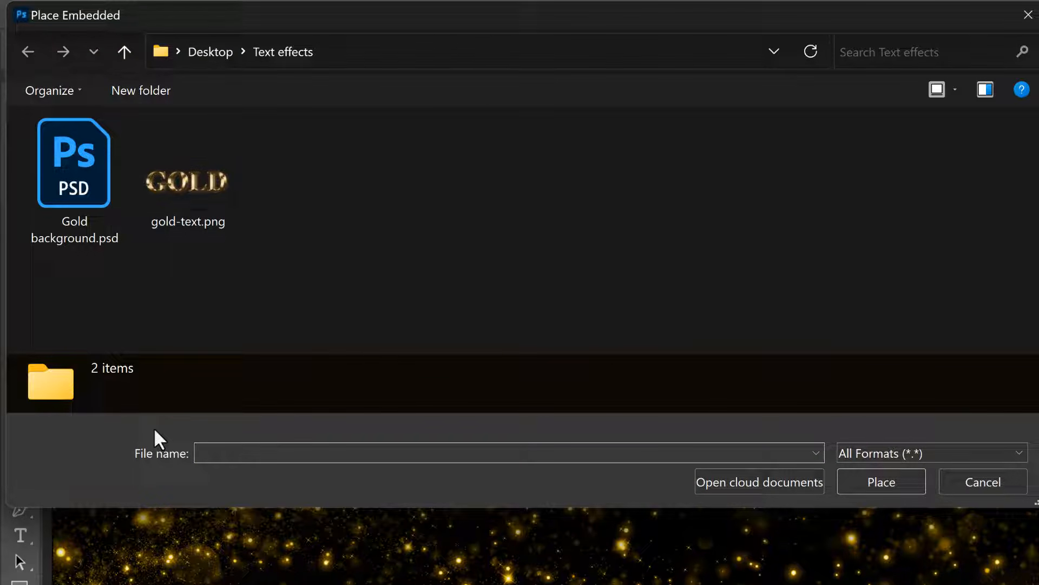
click(222, 205)
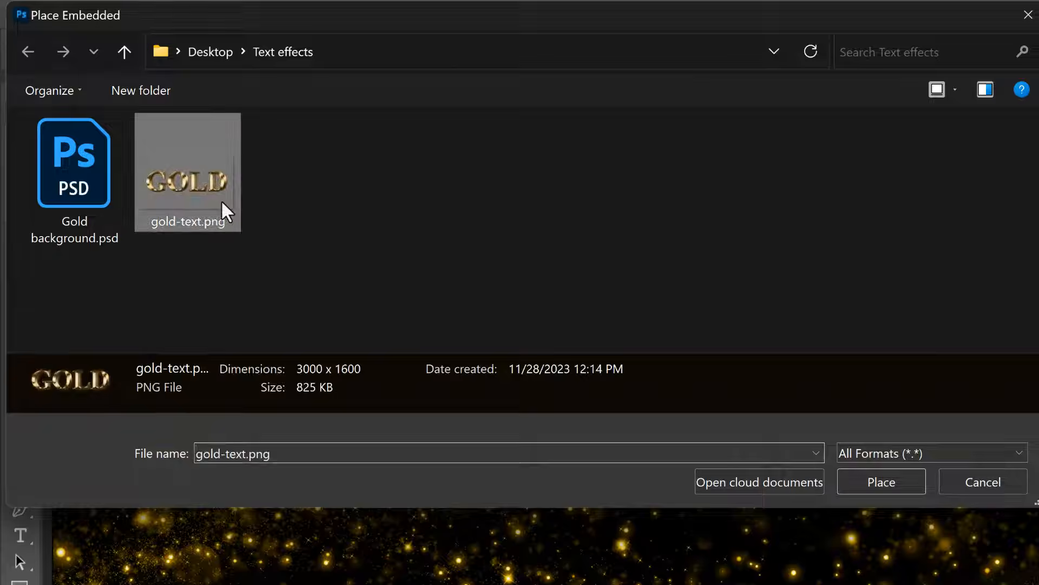
click(904, 482)
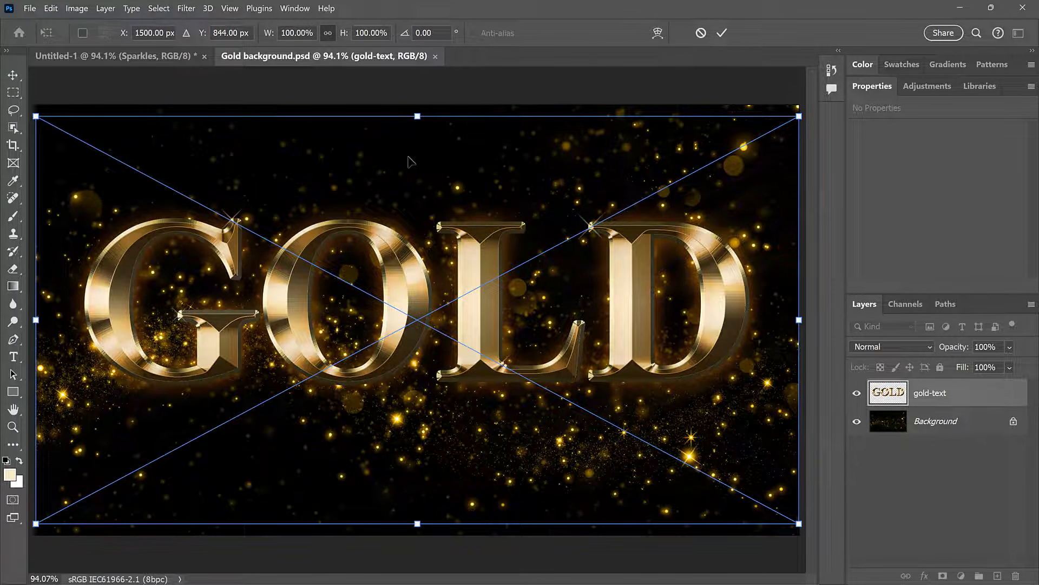
click(725, 36)
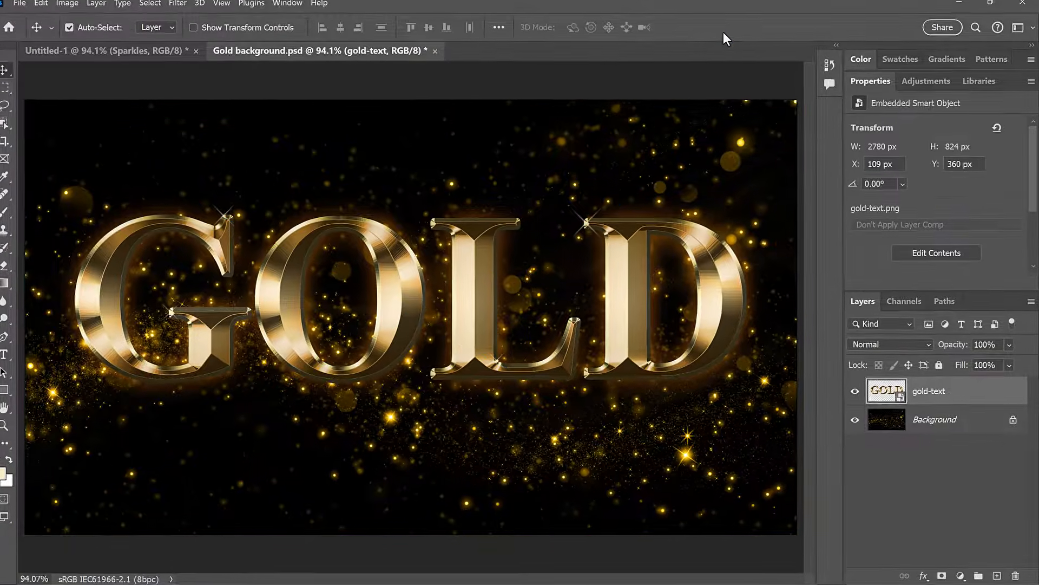